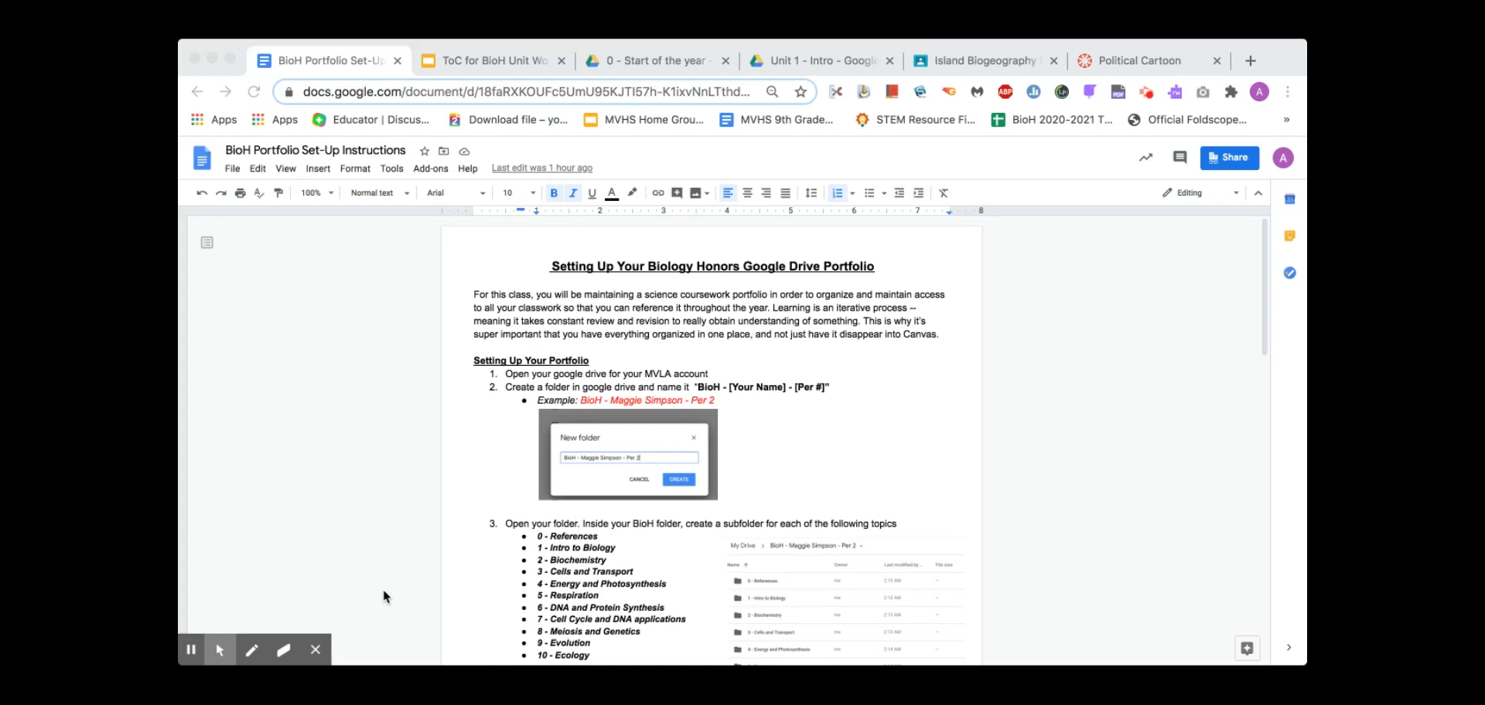
Highlight instruction steps 1 and 2 in the set-up doc, then open a new browser tab
click(578, 374)
triple_click(578, 374)
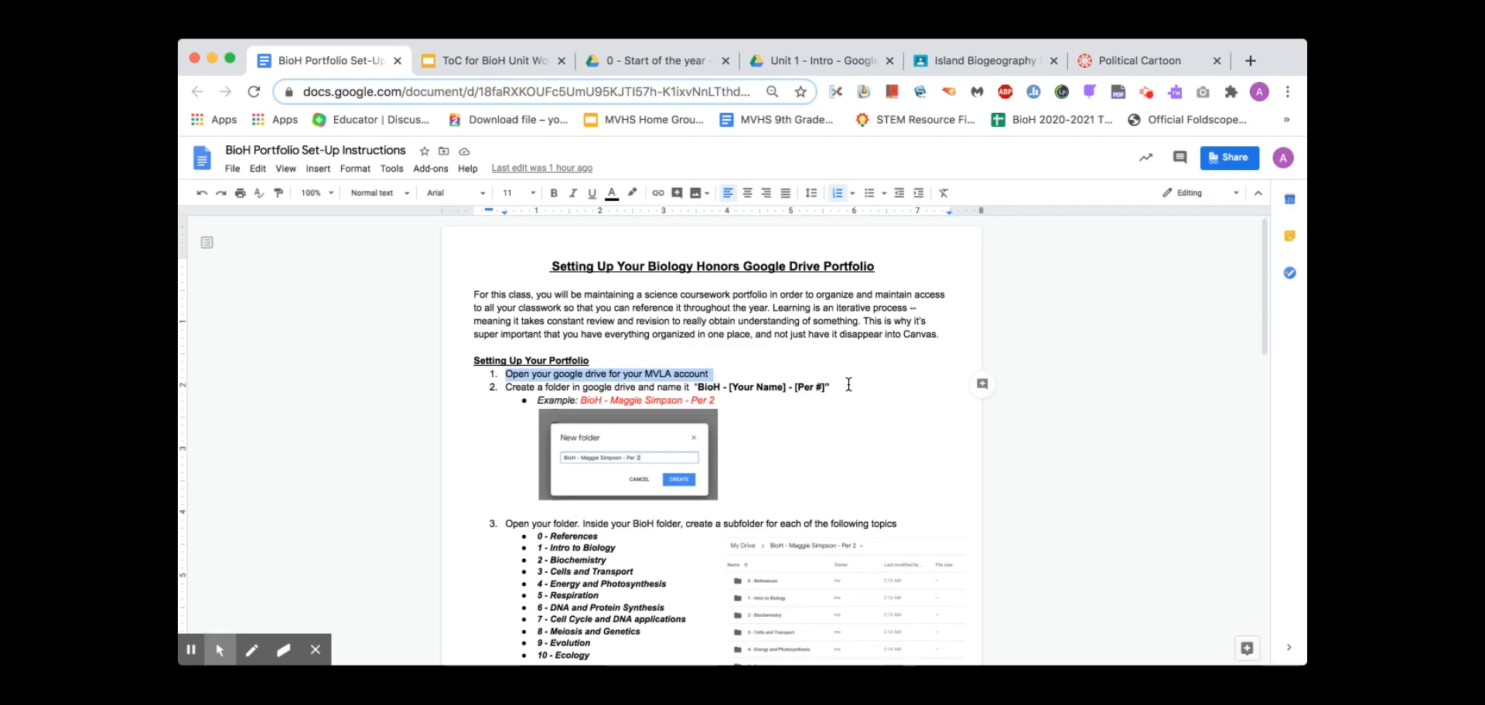
triple_click(765, 390)
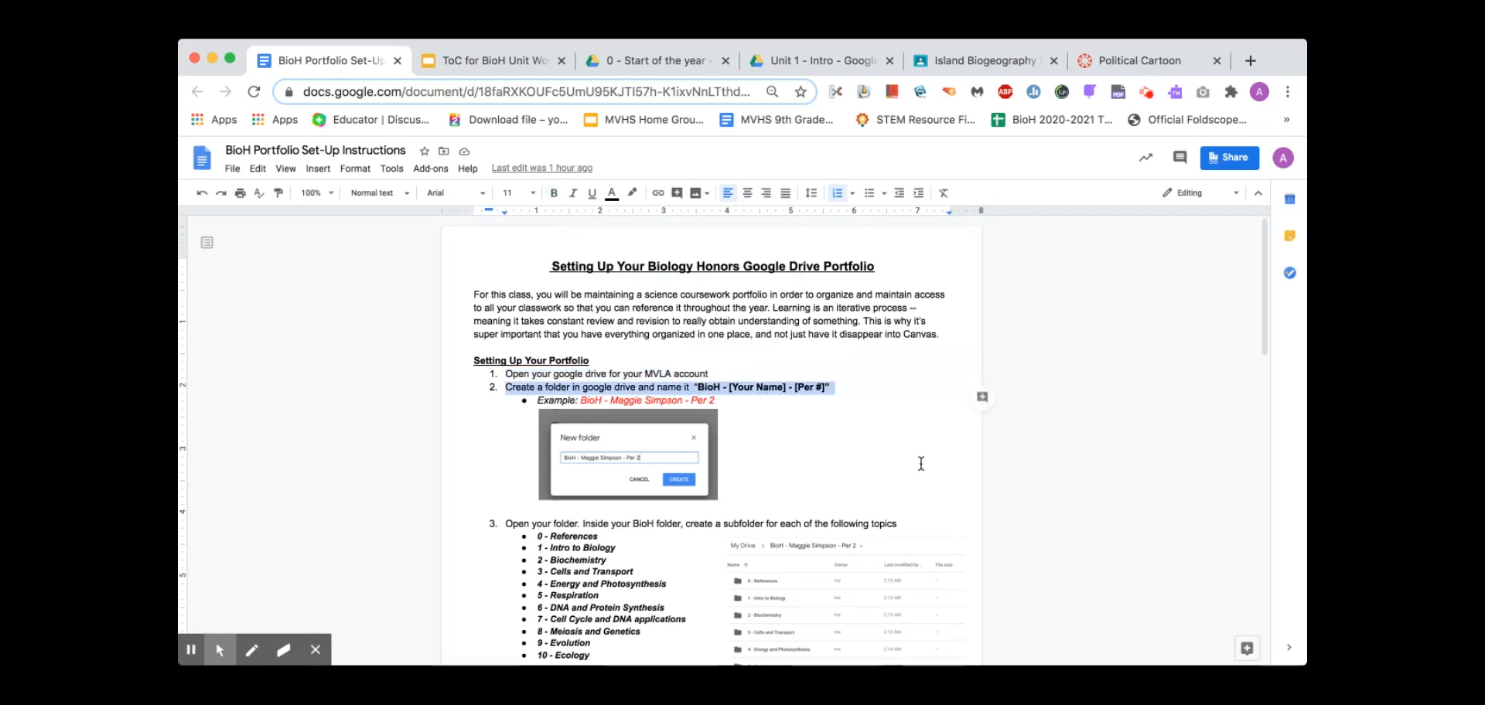
click(729, 388)
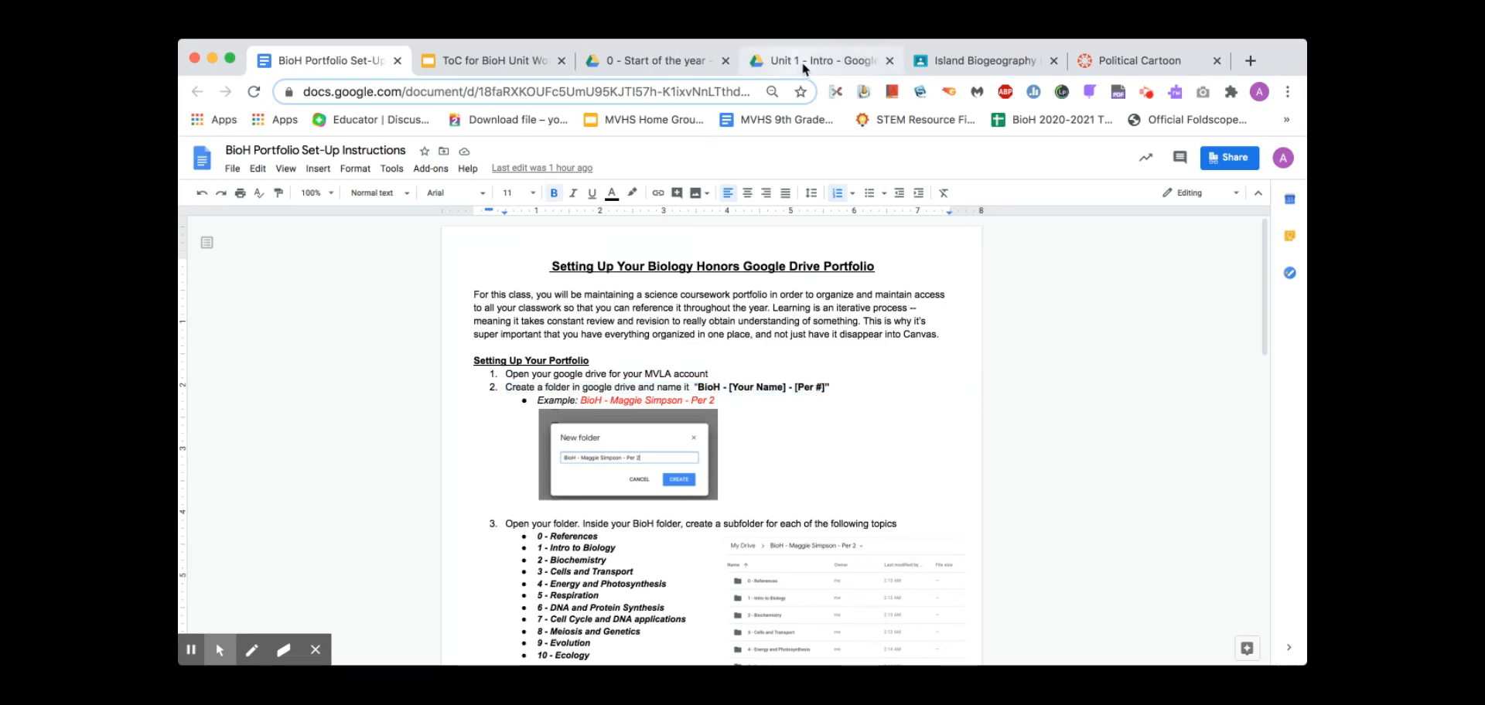
click(1249, 65)
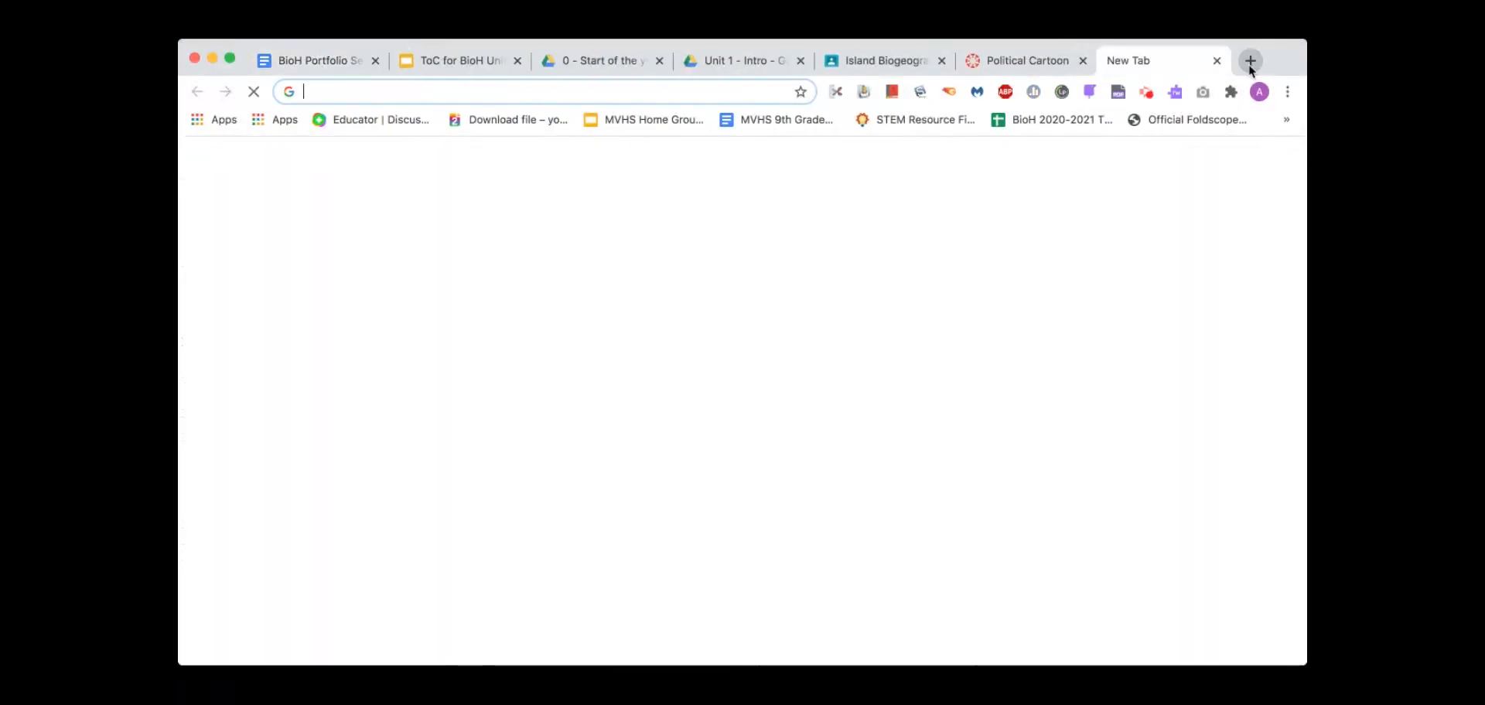
Go to Google Drive and start creating a new folder
text(dr)
key(Return)
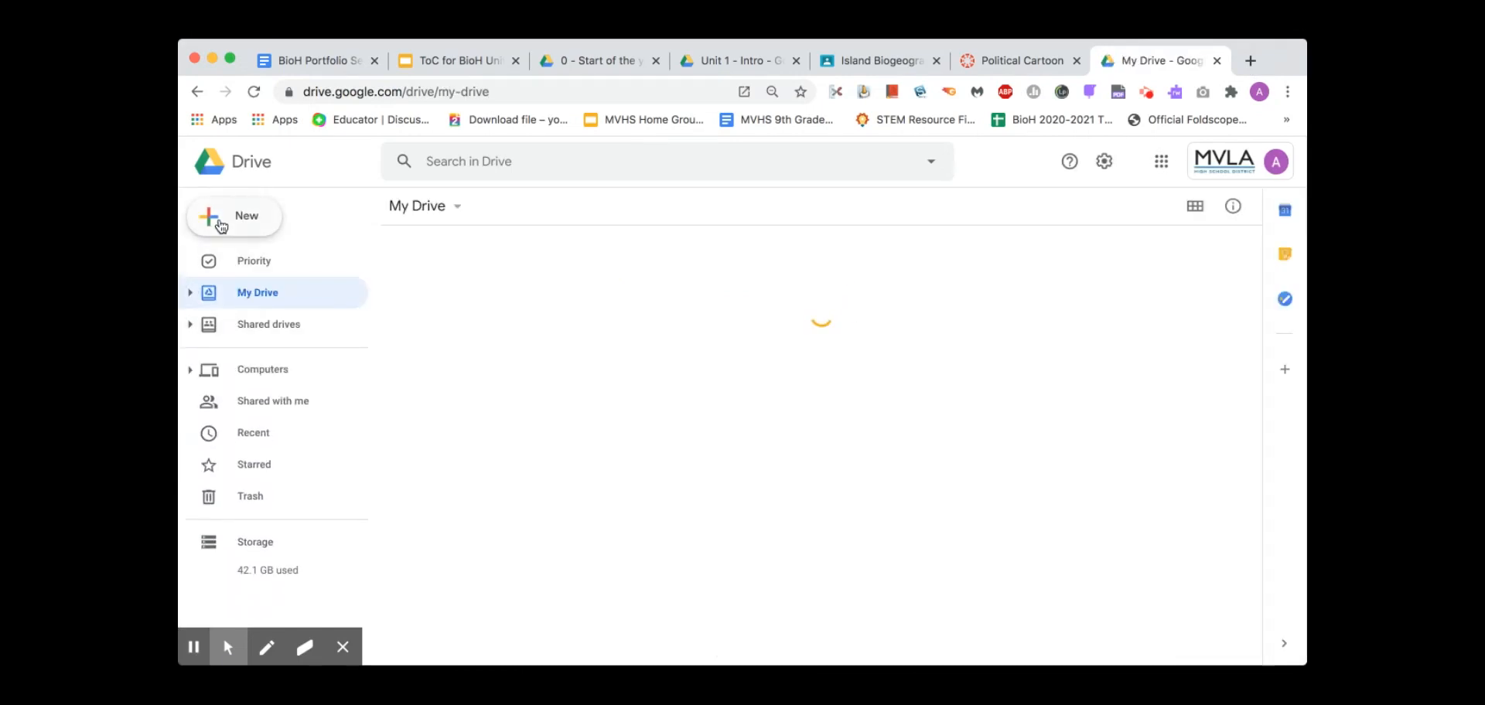
click(222, 222)
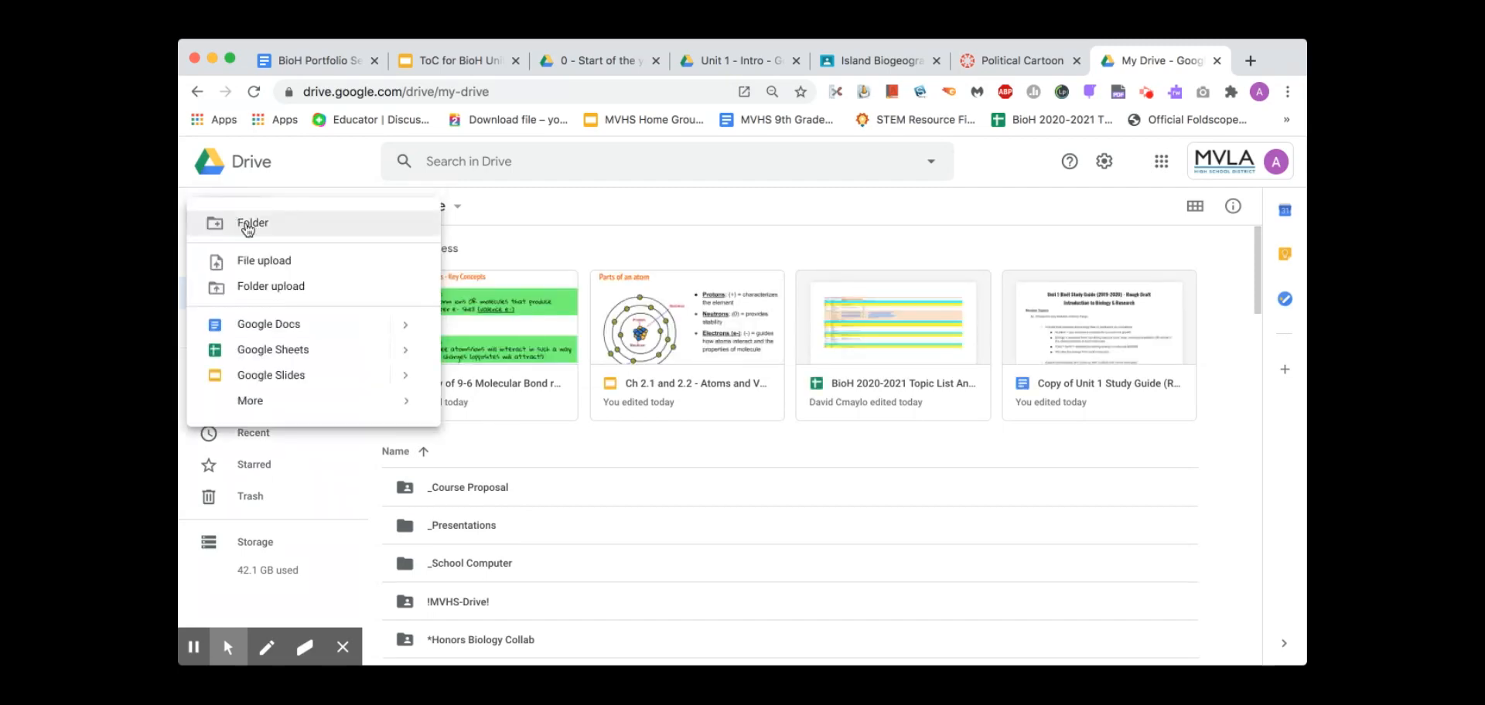
click(247, 224)
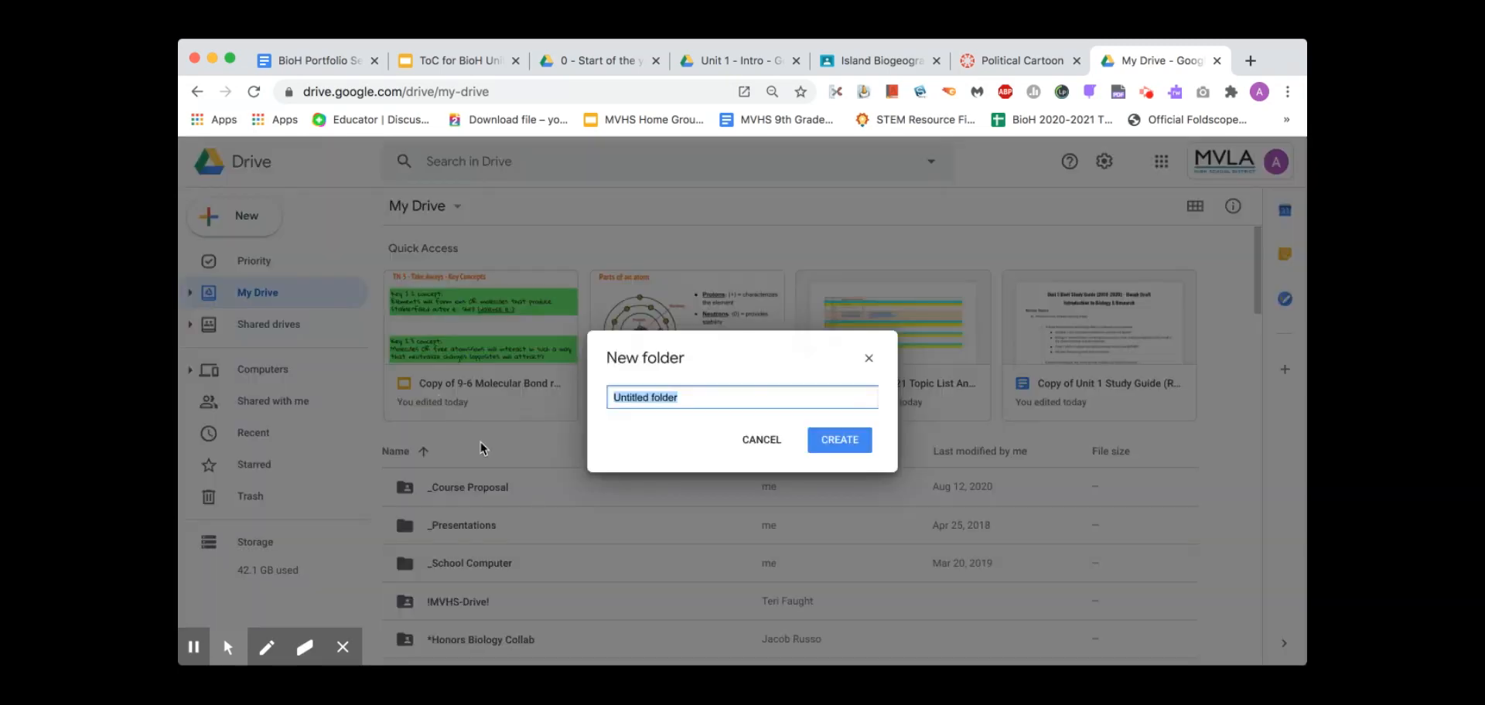
Name the folder 'BioH - [student's name] - Period 2', create it and open it
text(BioH - )
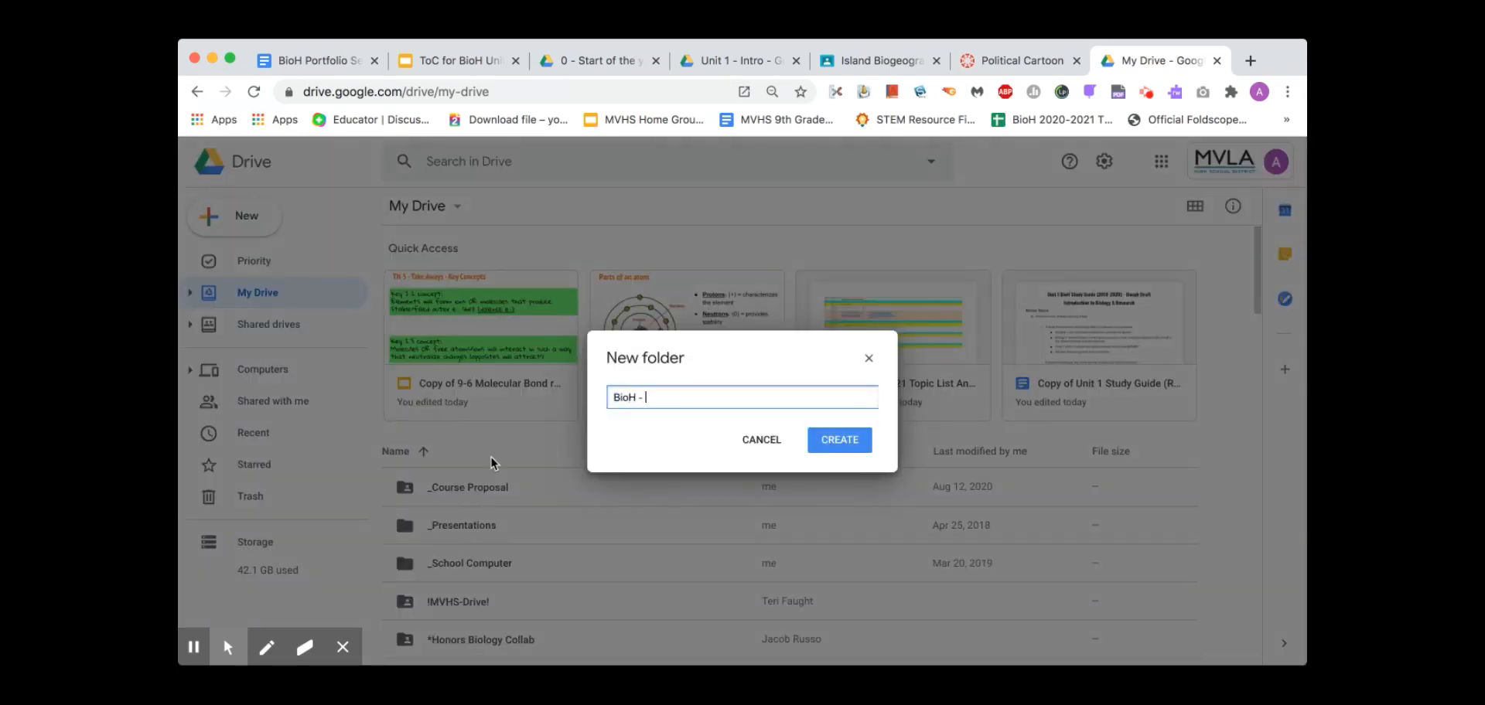
shift+click(644, 396)
text(Maggie Simpson - Per)
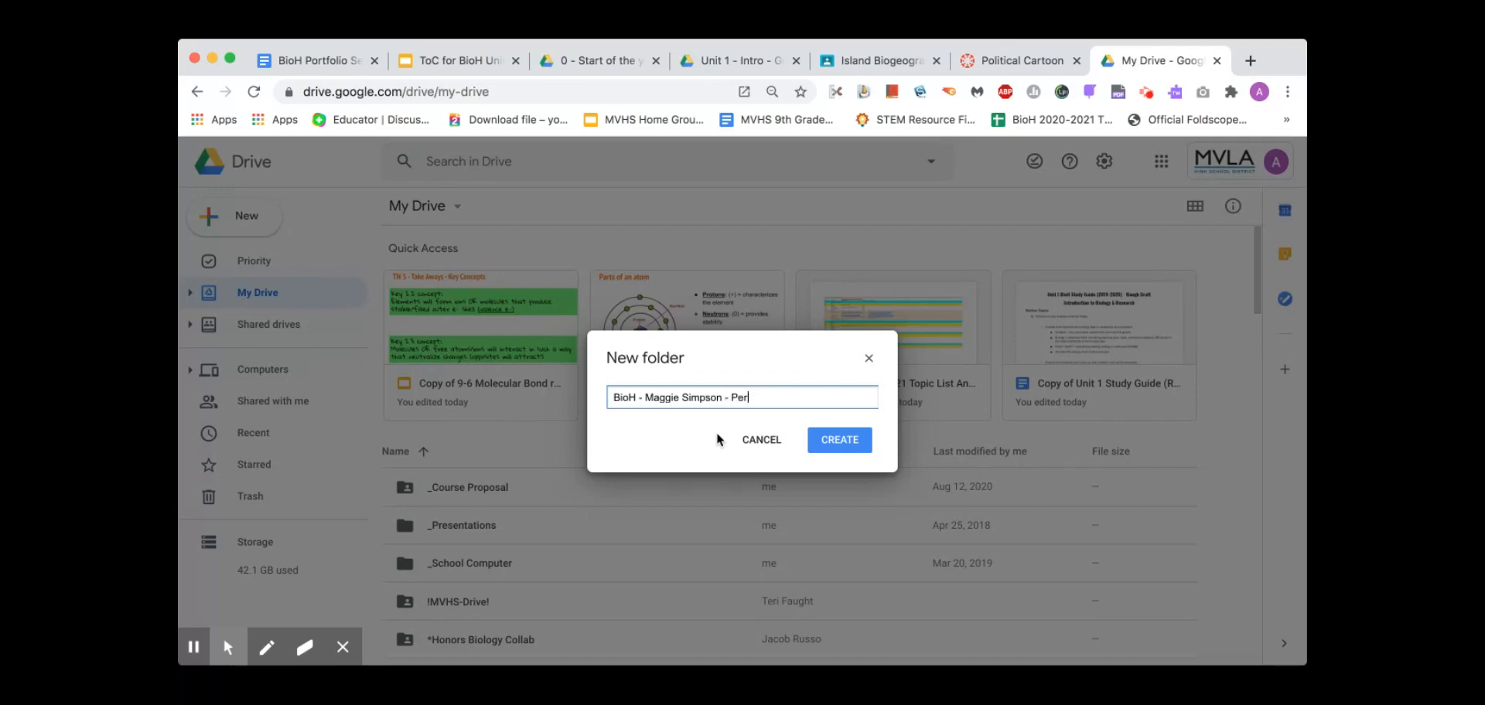
text(iod 2)
key(Return)
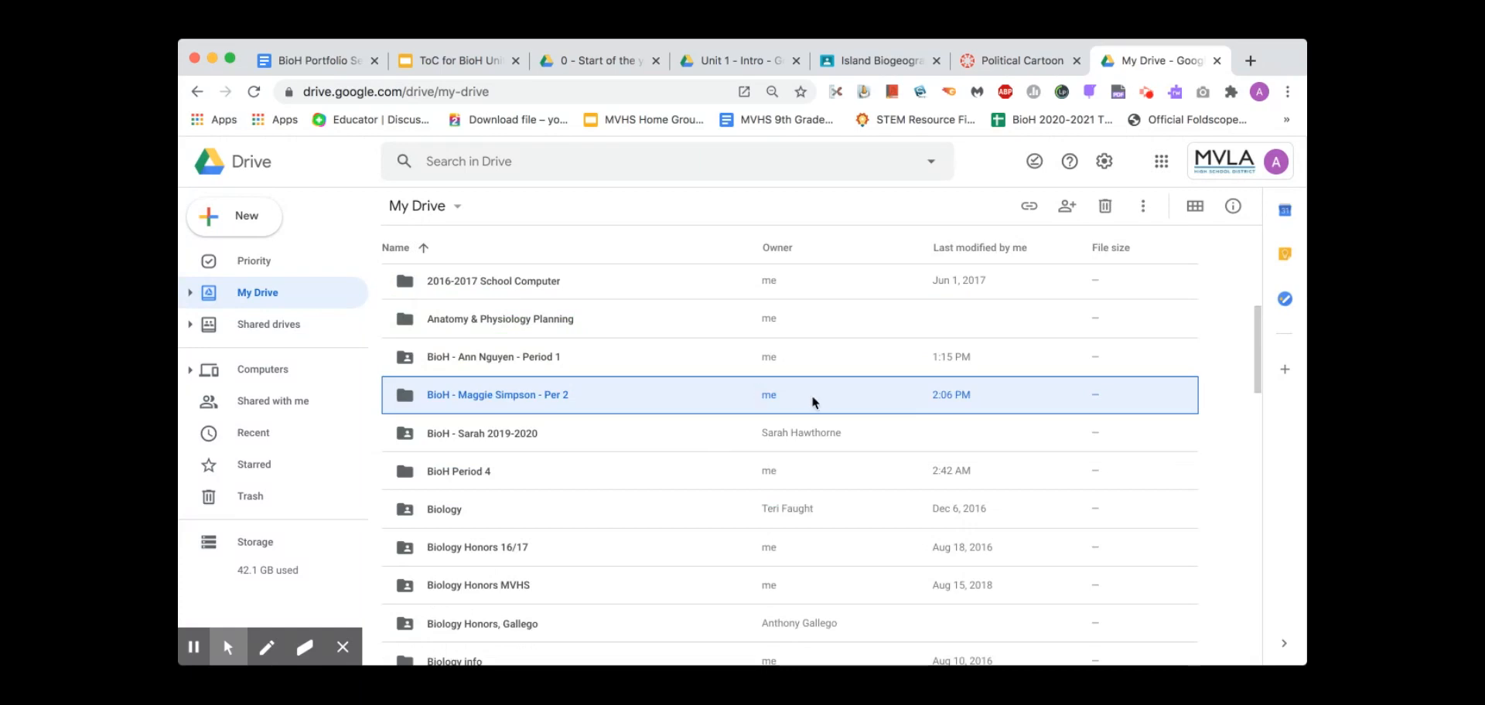
double_click(525, 395)
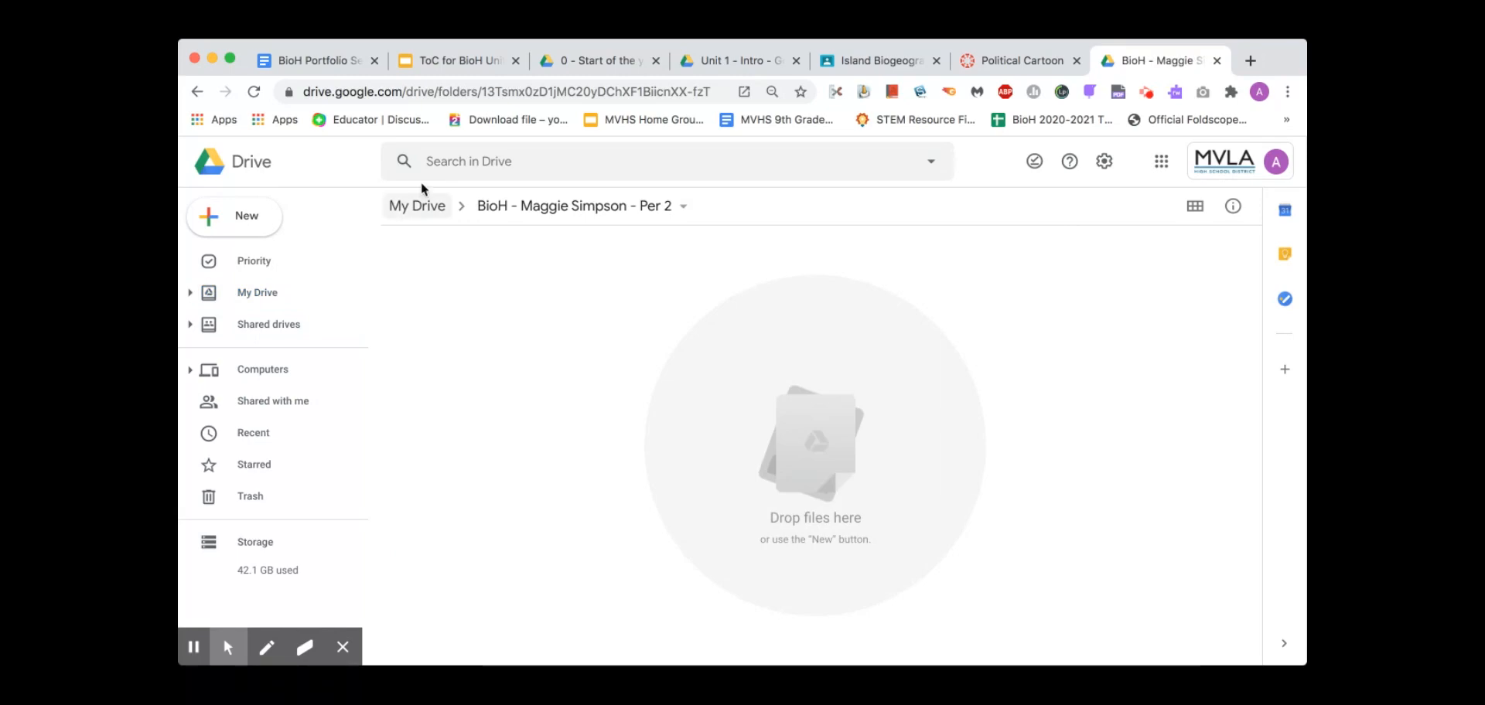
click(314, 61)
Scroll down and highlight the list of subfolder topics in the instructions doc
scroll(533, 410, down, 3)
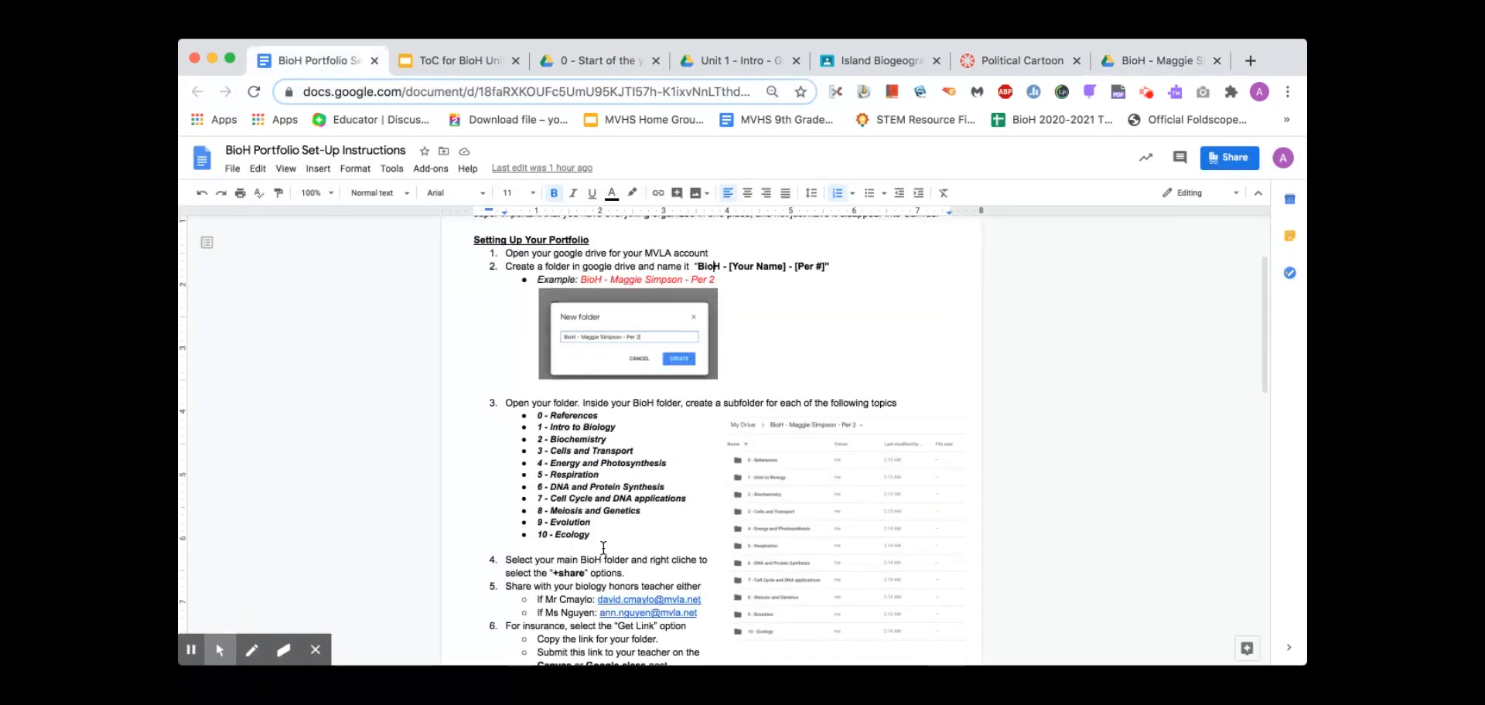
drag(535, 409, 605, 528)
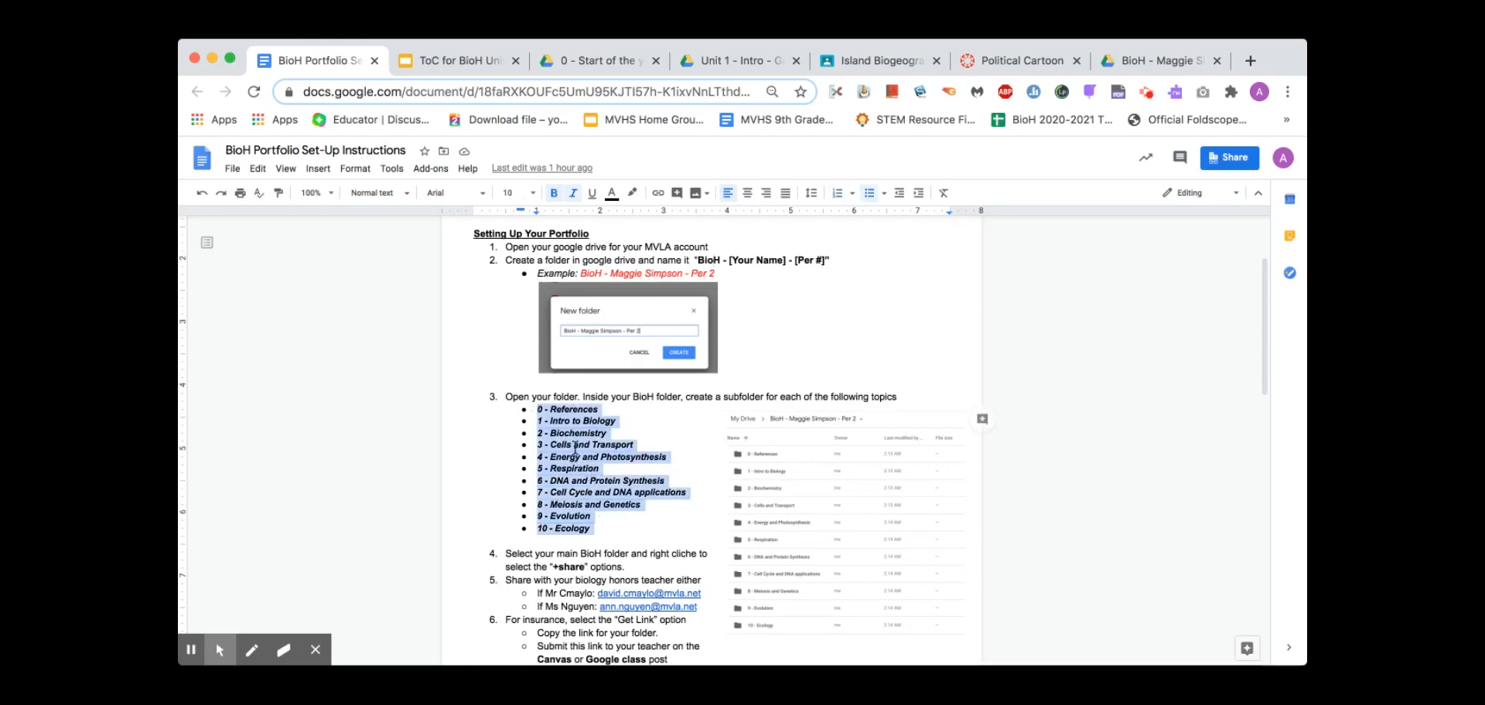
click(586, 412)
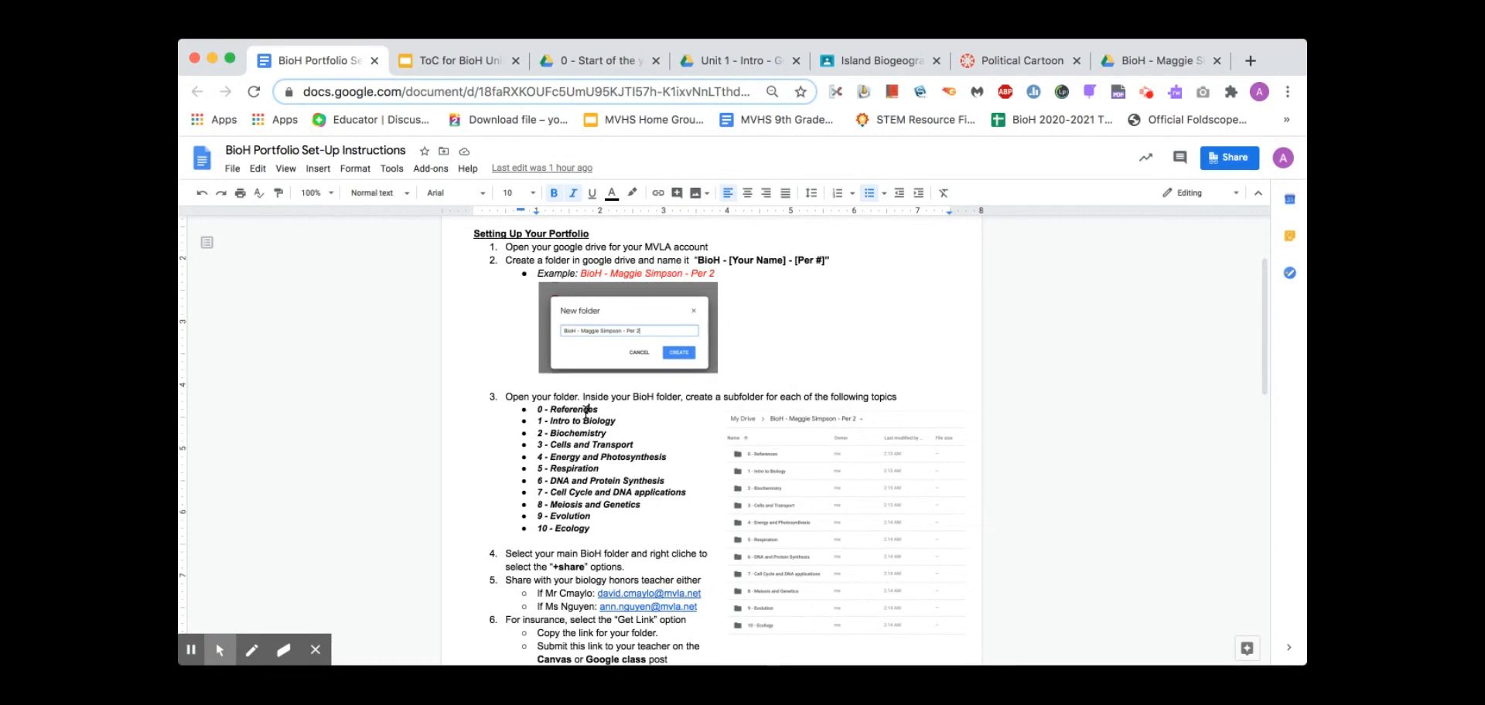
Start a new subfolder inside the BioH folder in Drive, then return to the doc
click(1148, 55)
click(242, 218)
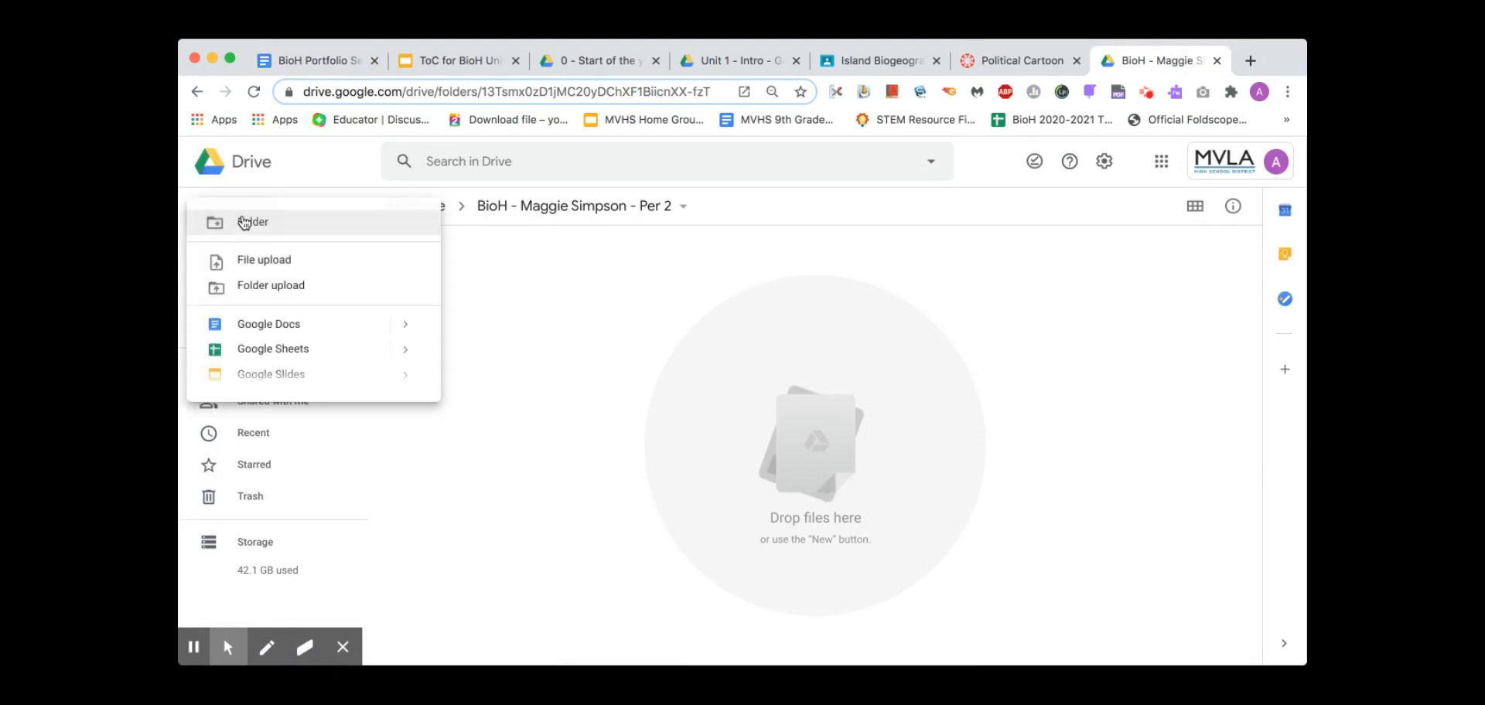
click(243, 224)
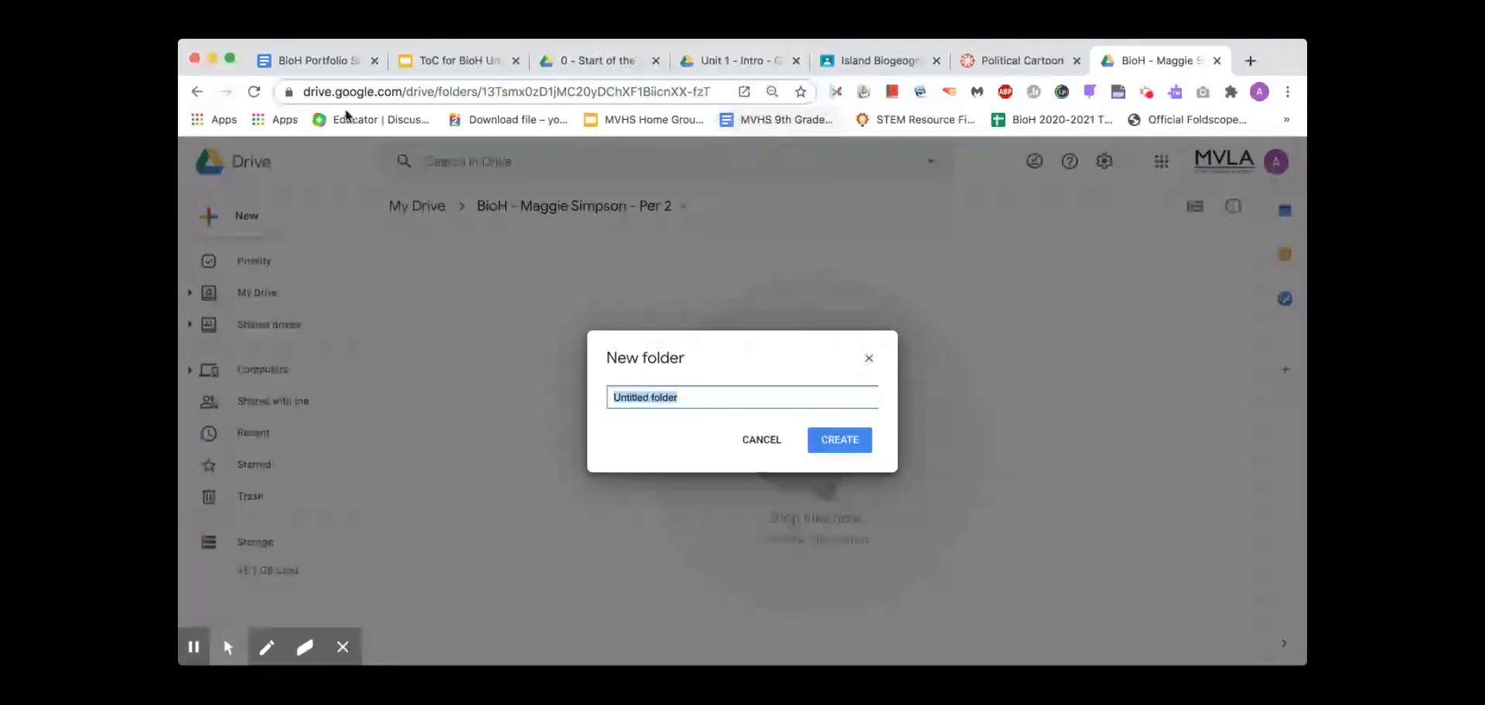
click(290, 64)
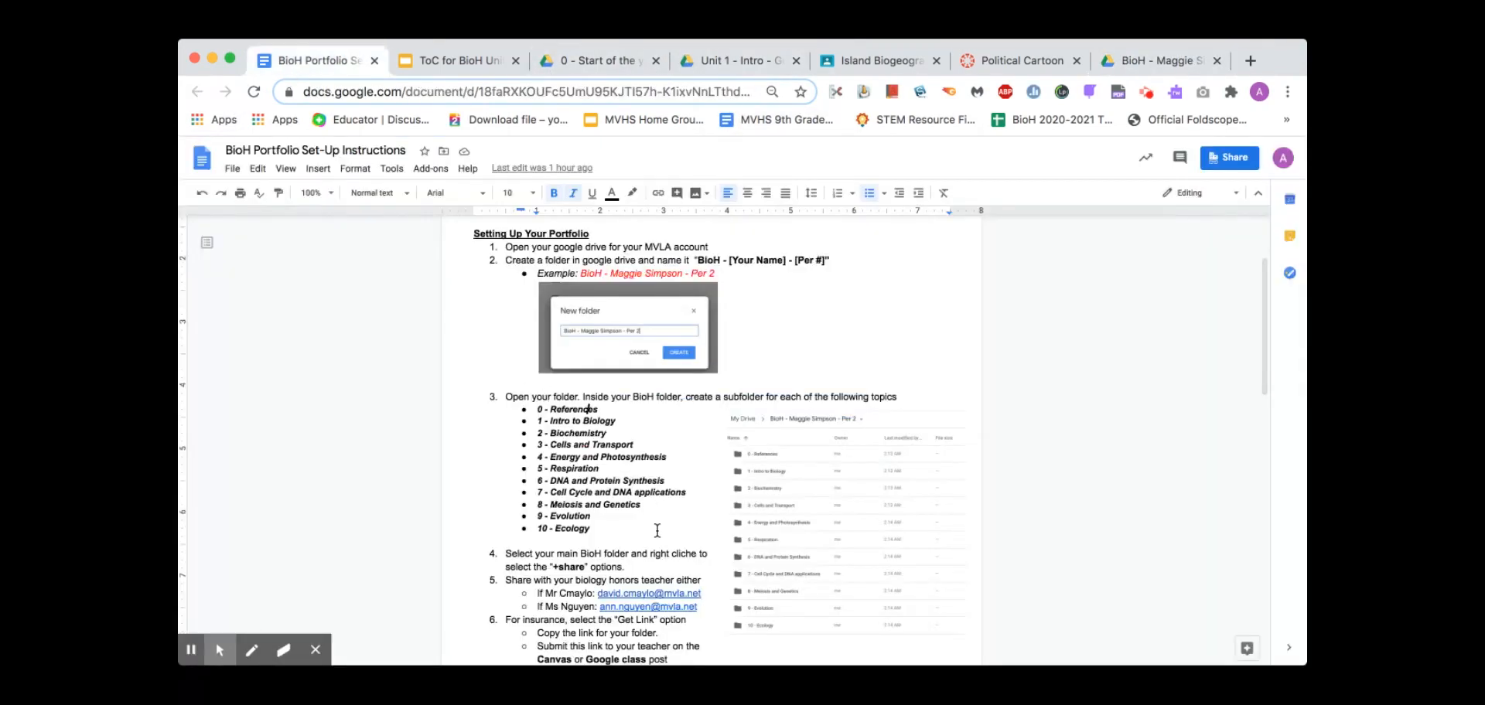
Scroll through the instructions and select the '0 - References' topic line to copy
scroll(672, 479, up, 1)
scroll(657, 532, down, 3)
scroll(656, 531, down, 1)
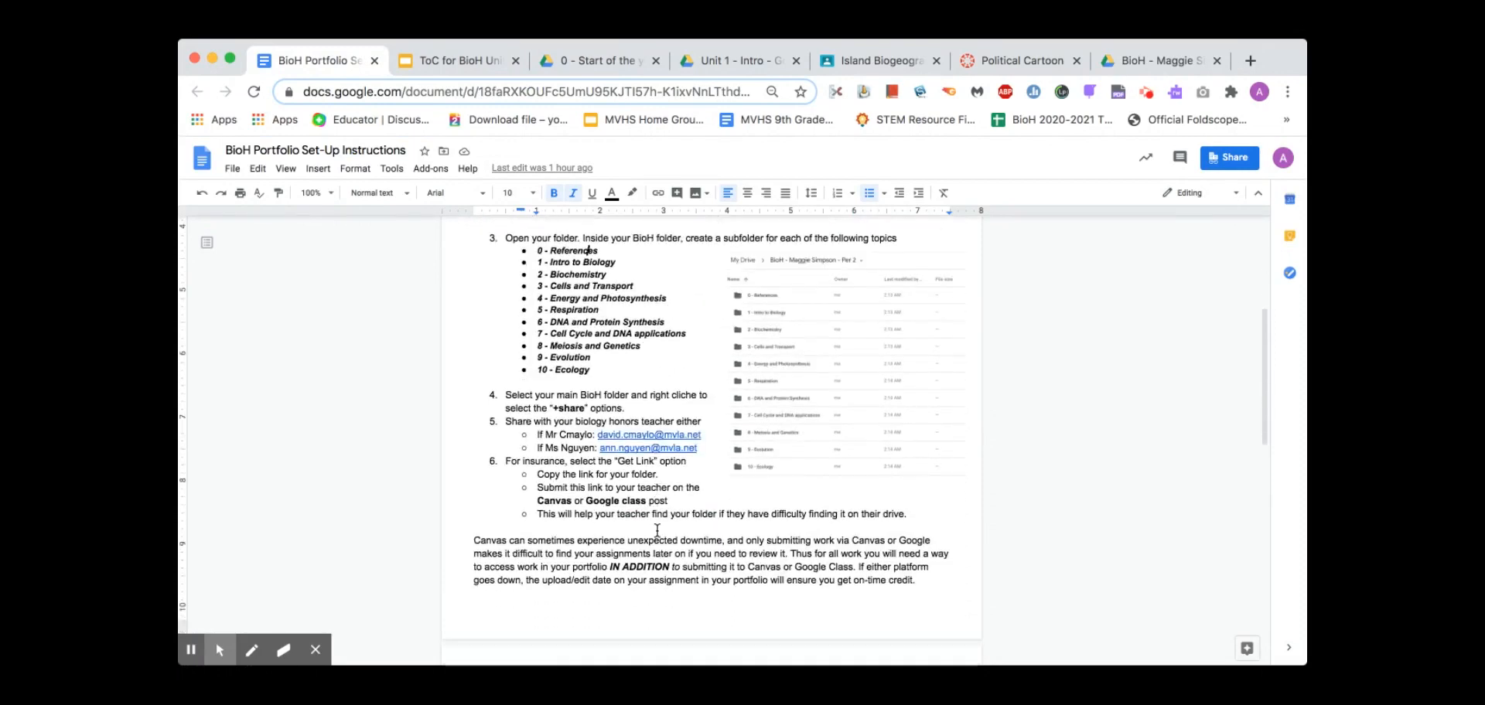
scroll(657, 532, down, 15)
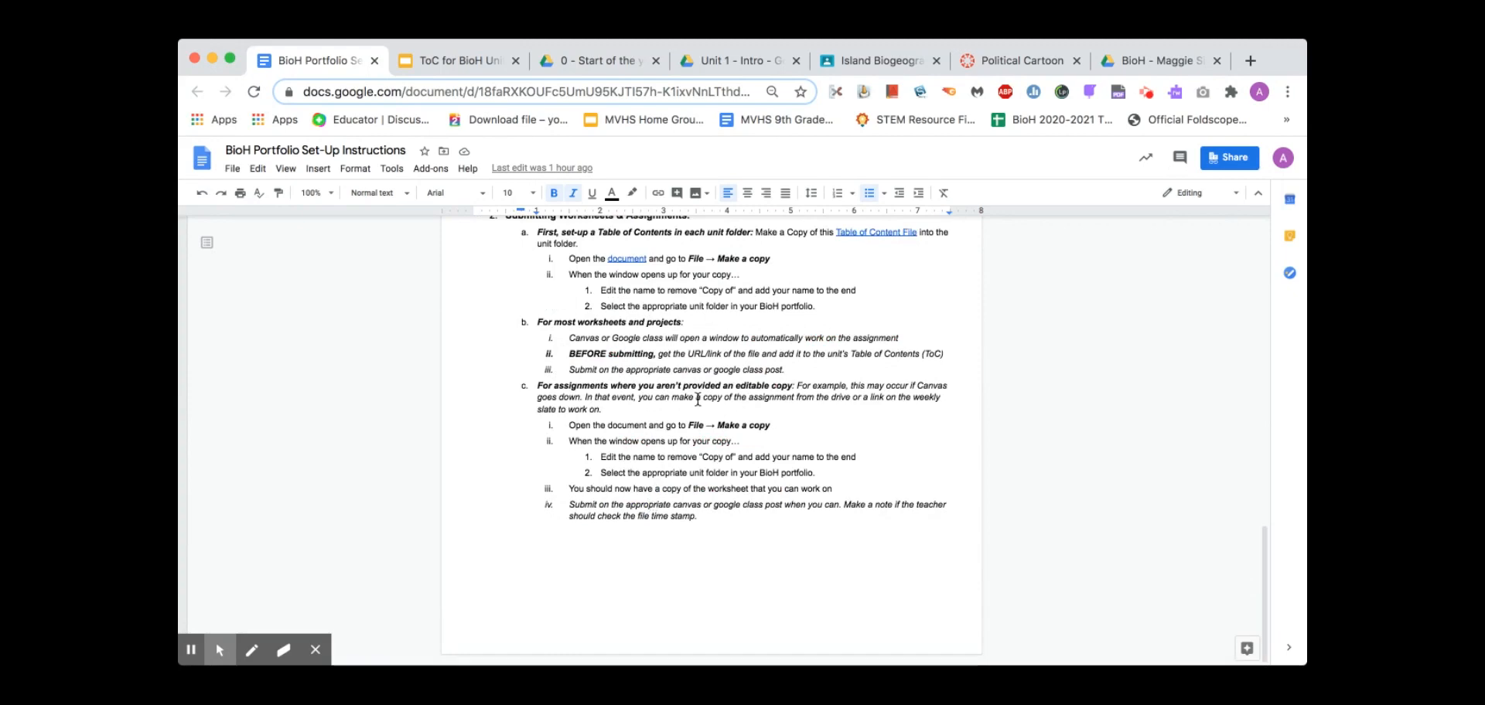
scroll(730, 389, up, 7)
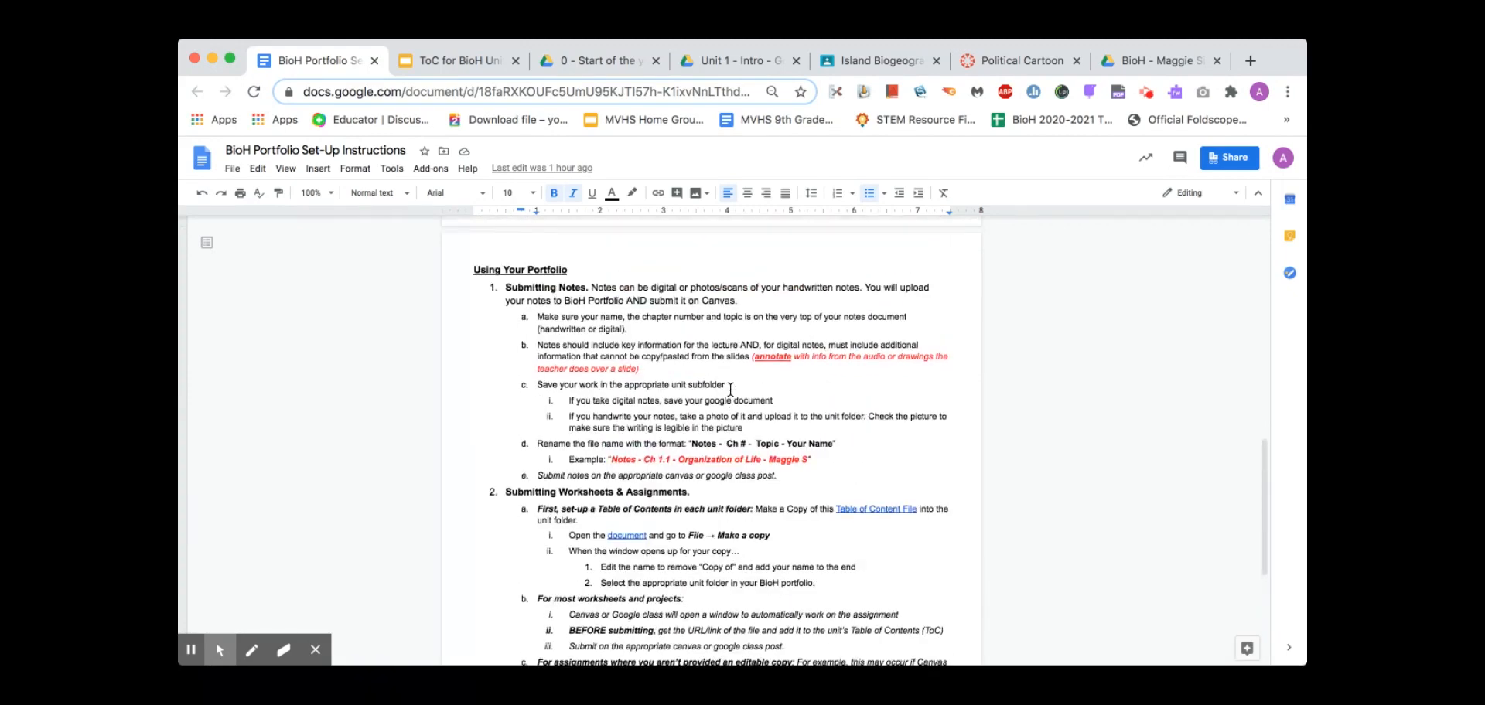
scroll(730, 390, down, 3)
scroll(730, 389, down, 3)
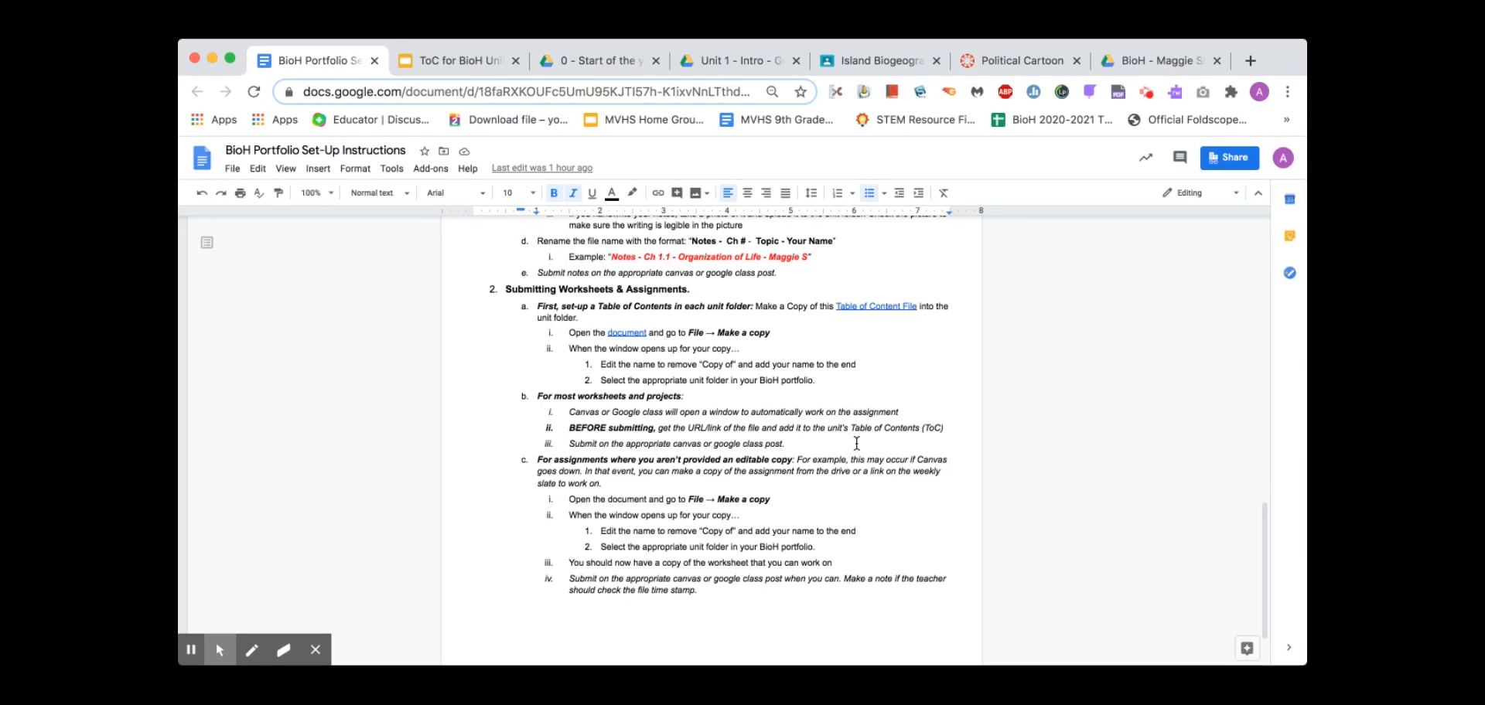
scroll(715, 468, up, 20)
scroll(715, 468, down, 5)
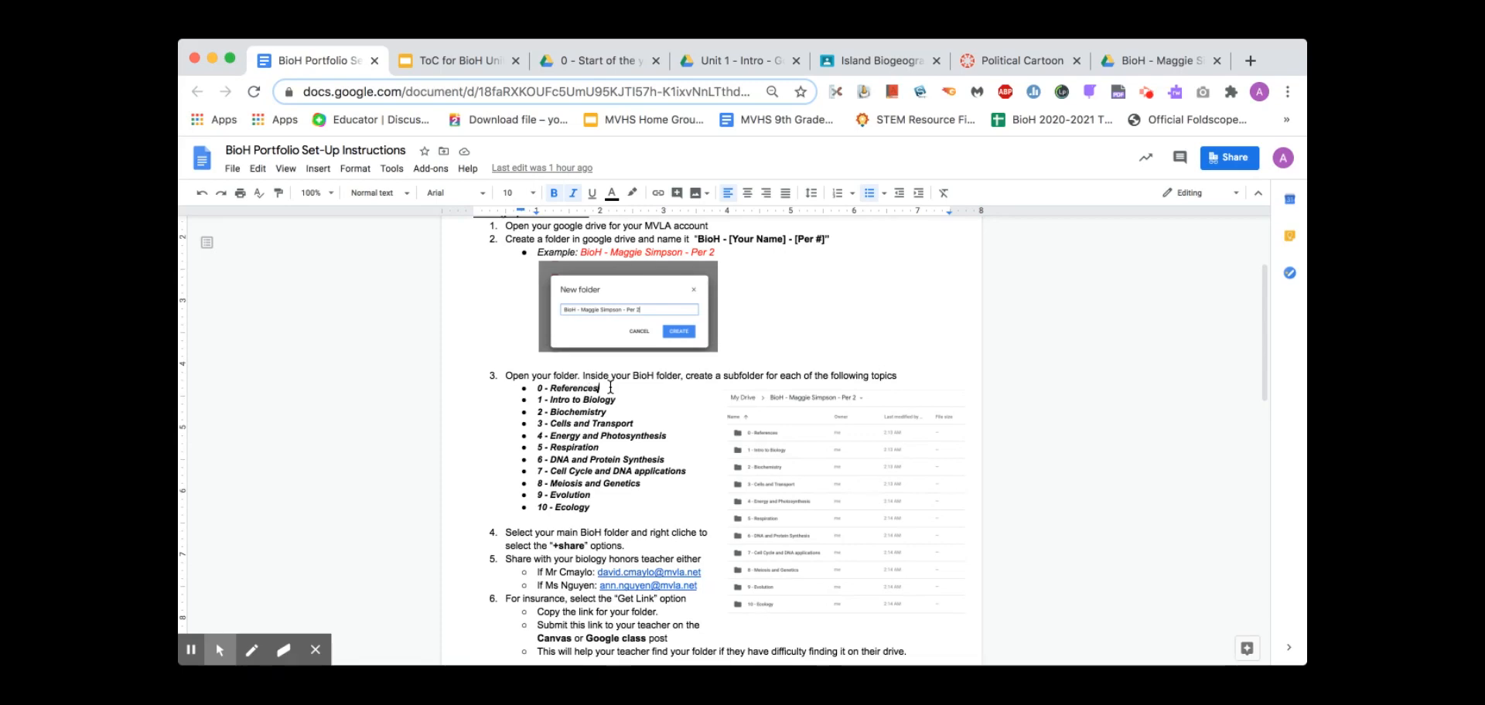
triple_click(610, 386)
key(ctrl+c)
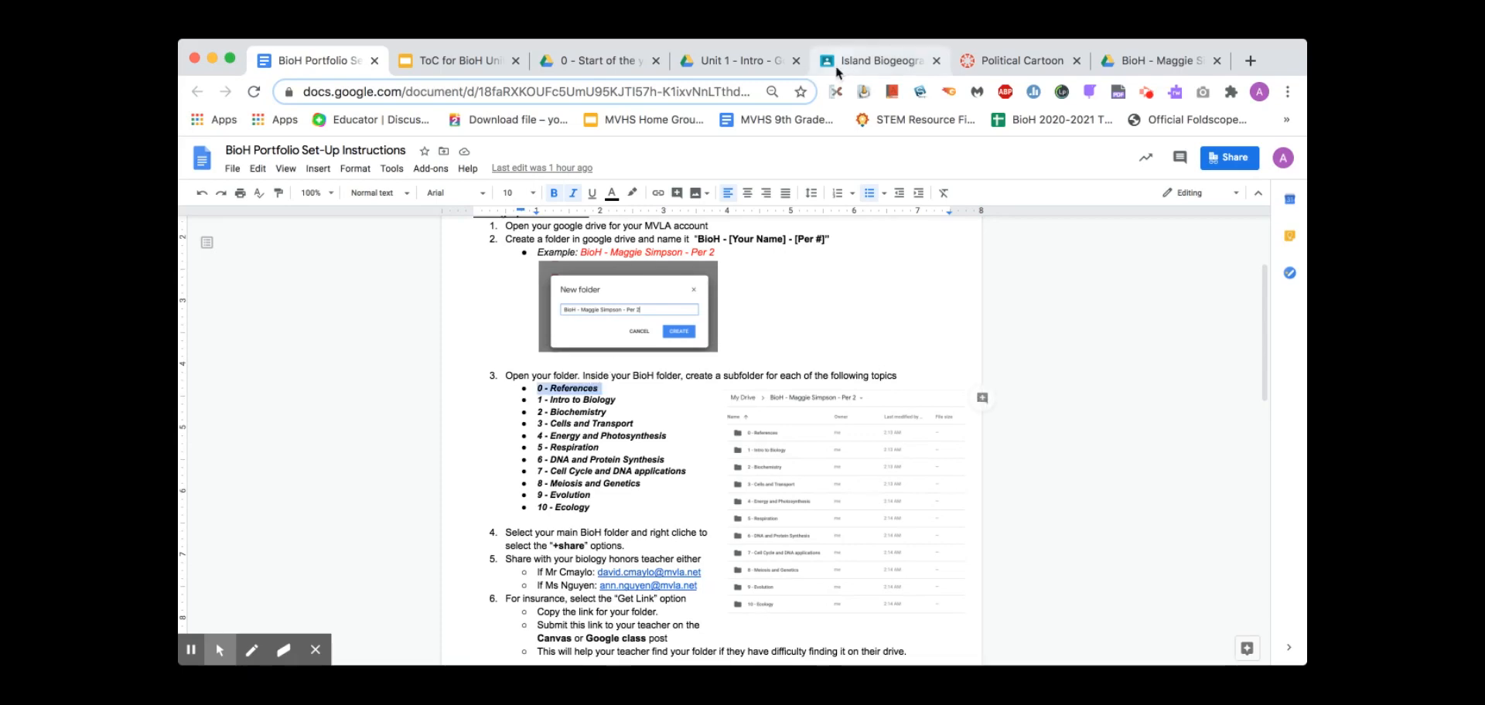
click(731, 61)
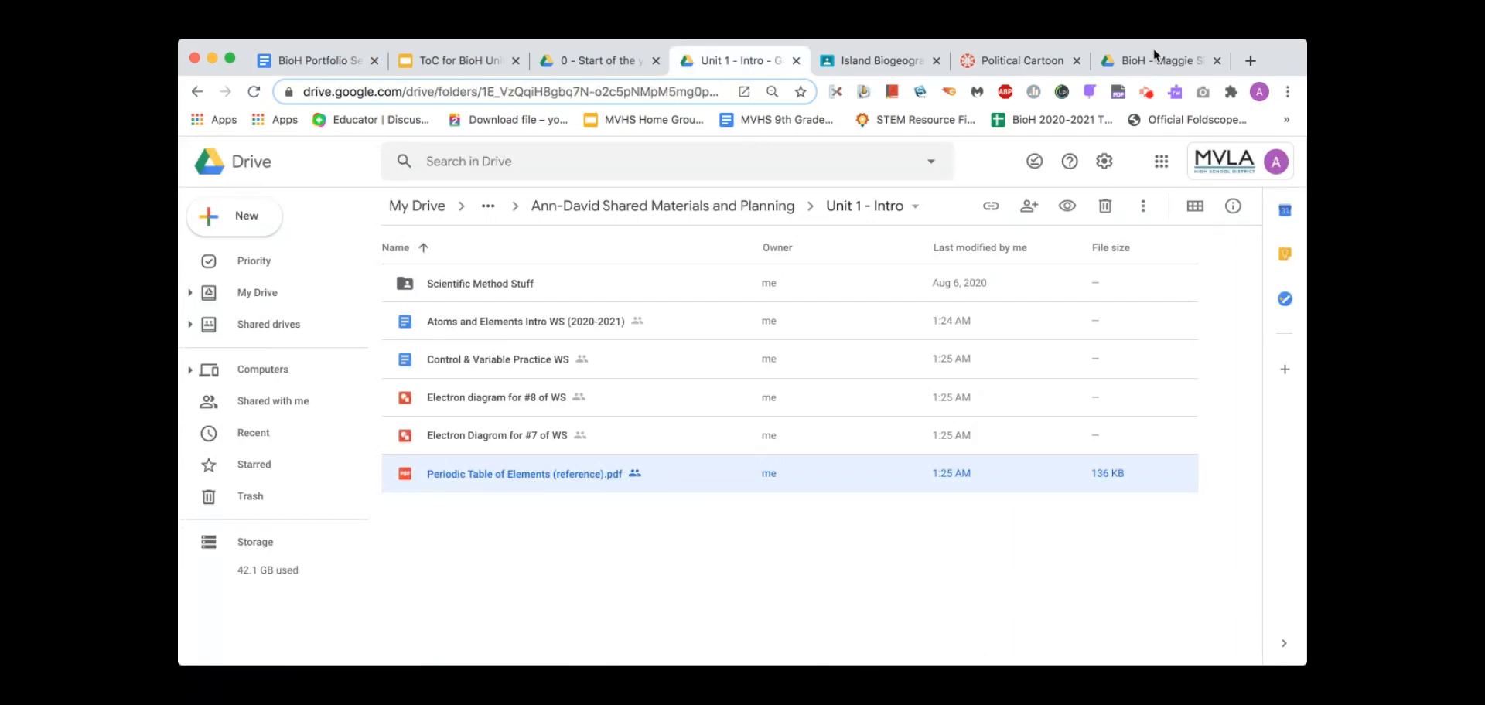
Create the '0 - References' subfolder in the BioH folder by pasting its name
click(1153, 61)
key(ctrl+v)
click(849, 446)
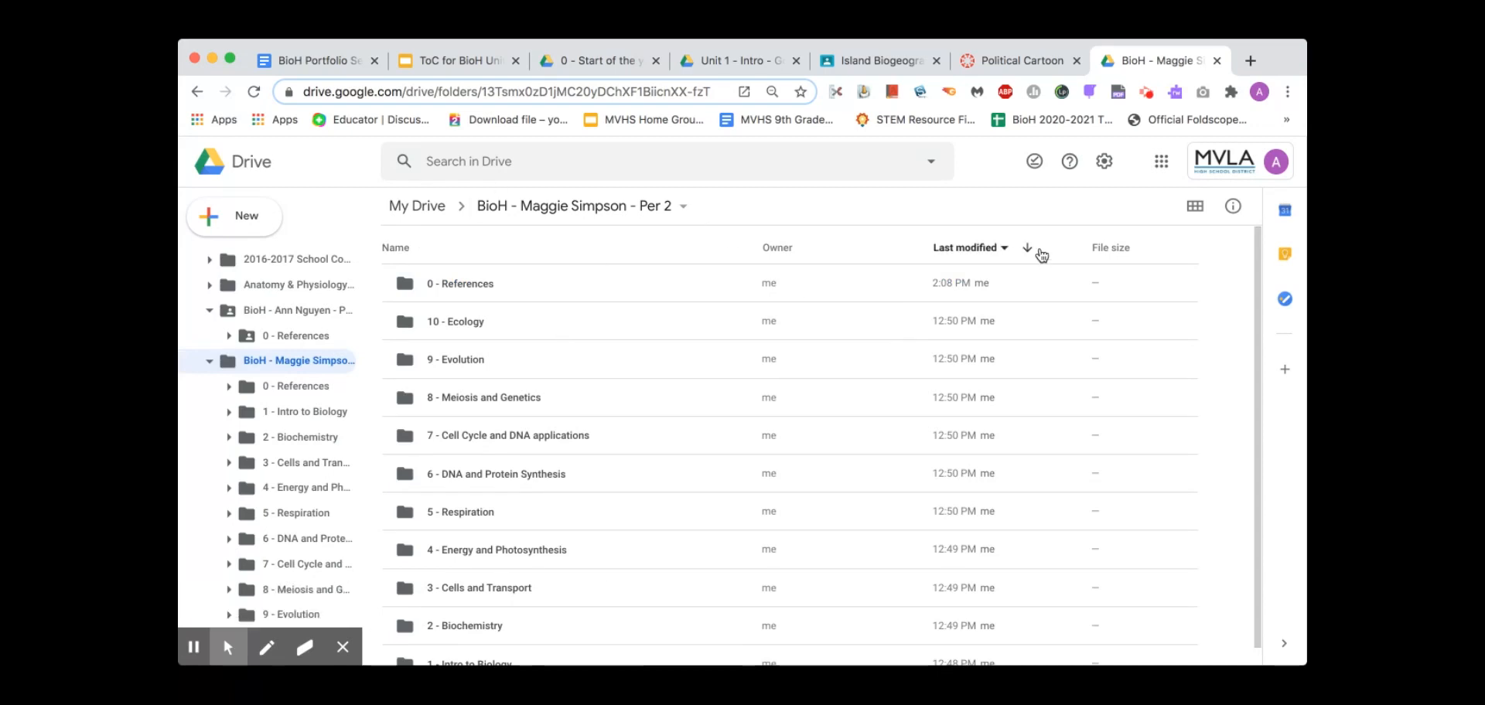
Sort the subfolders by modified date, then by name, and scroll back to the top
click(1028, 248)
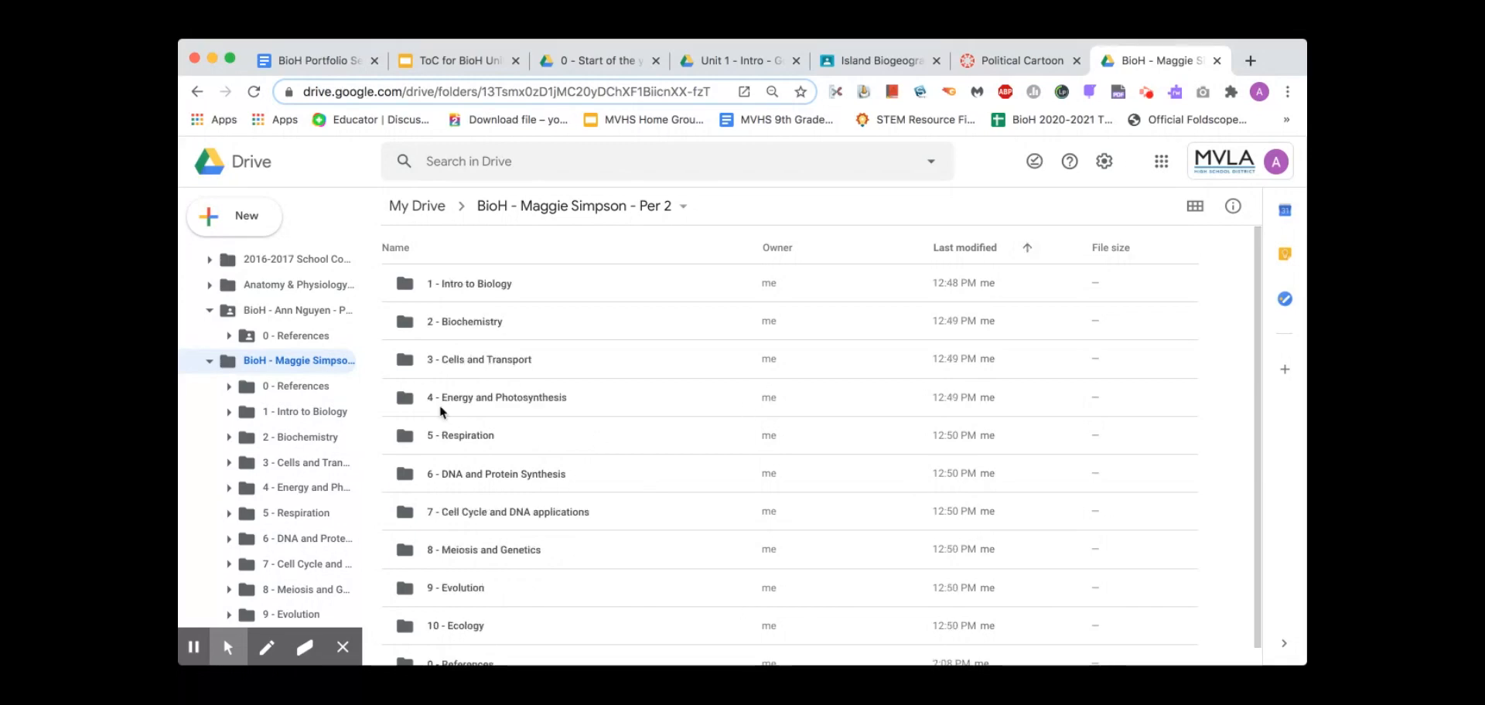
scroll(545, 560, down, 1)
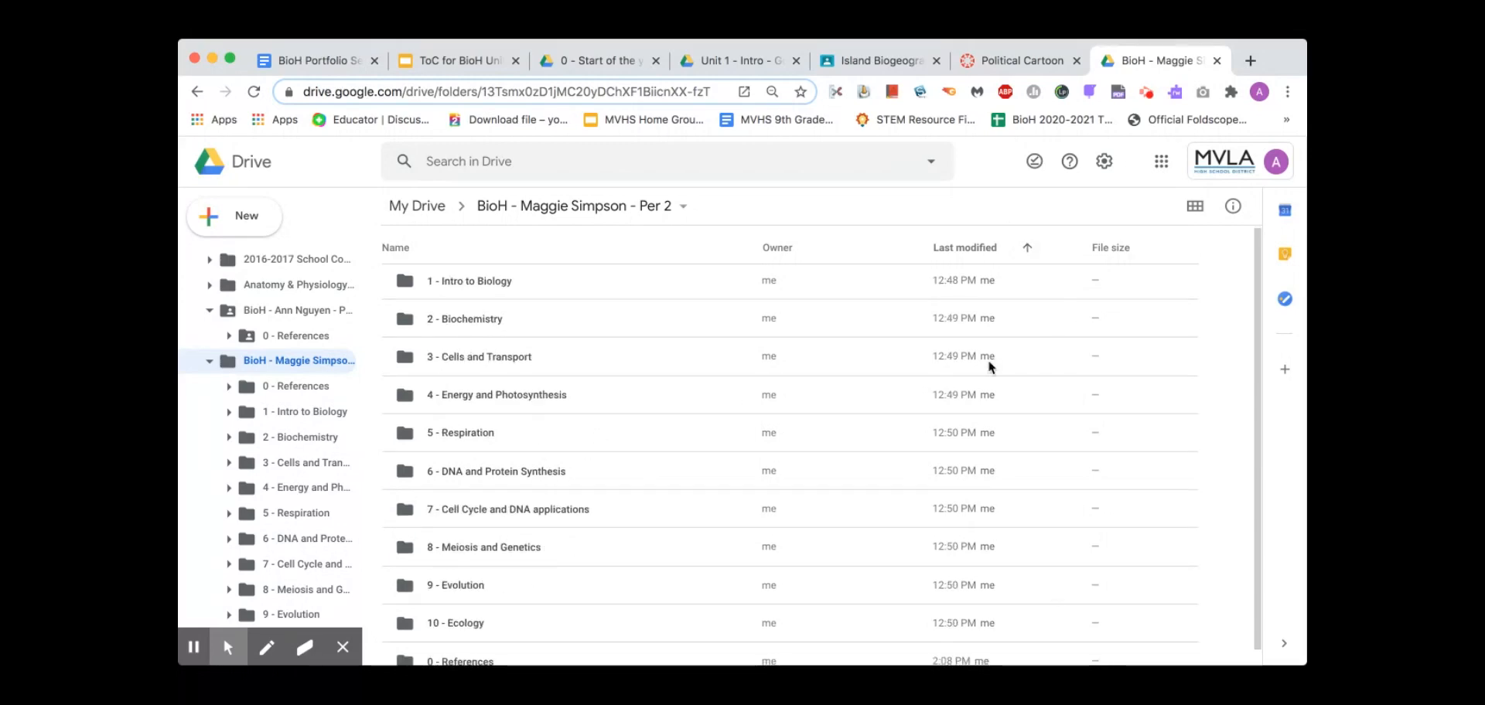
click(418, 252)
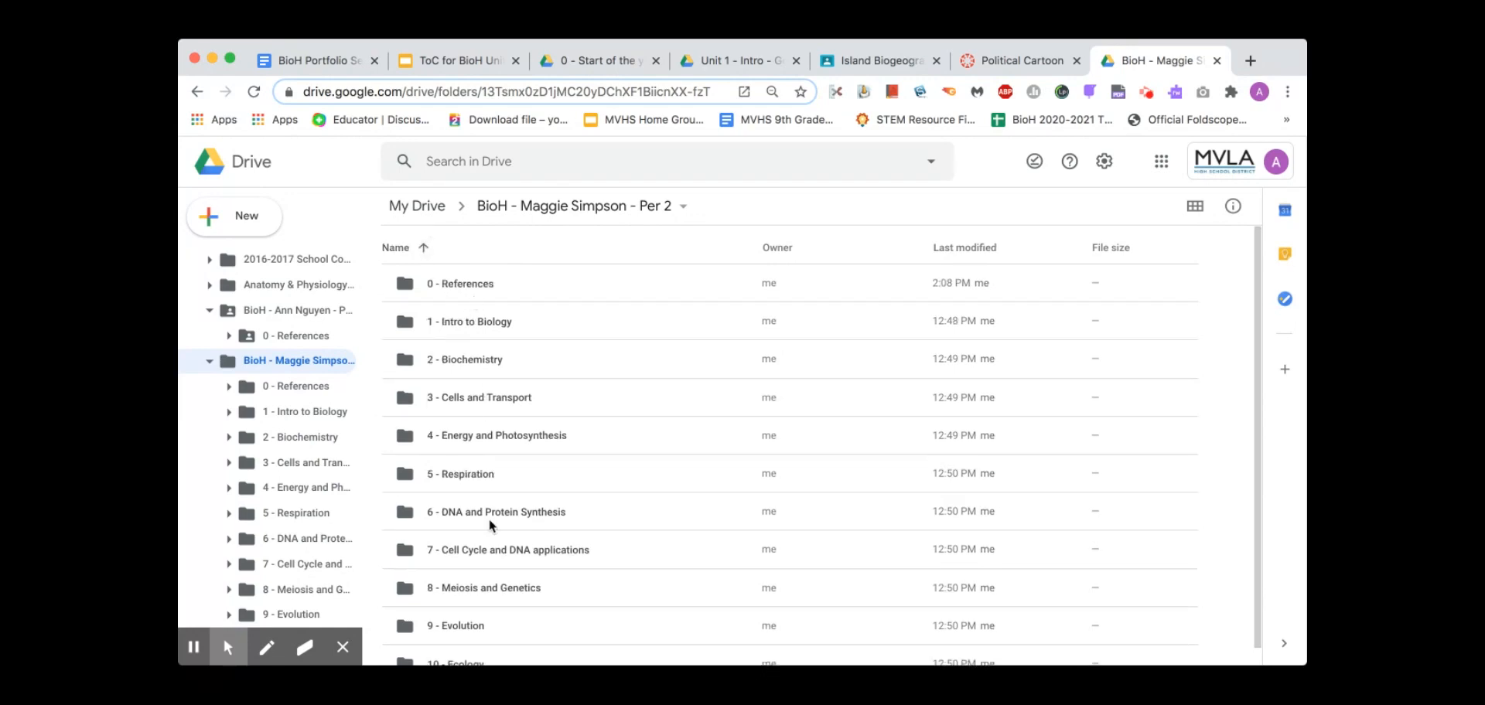
scroll(488, 526, down, 1)
scroll(489, 527, up, 1)
scroll(489, 527, down, 1)
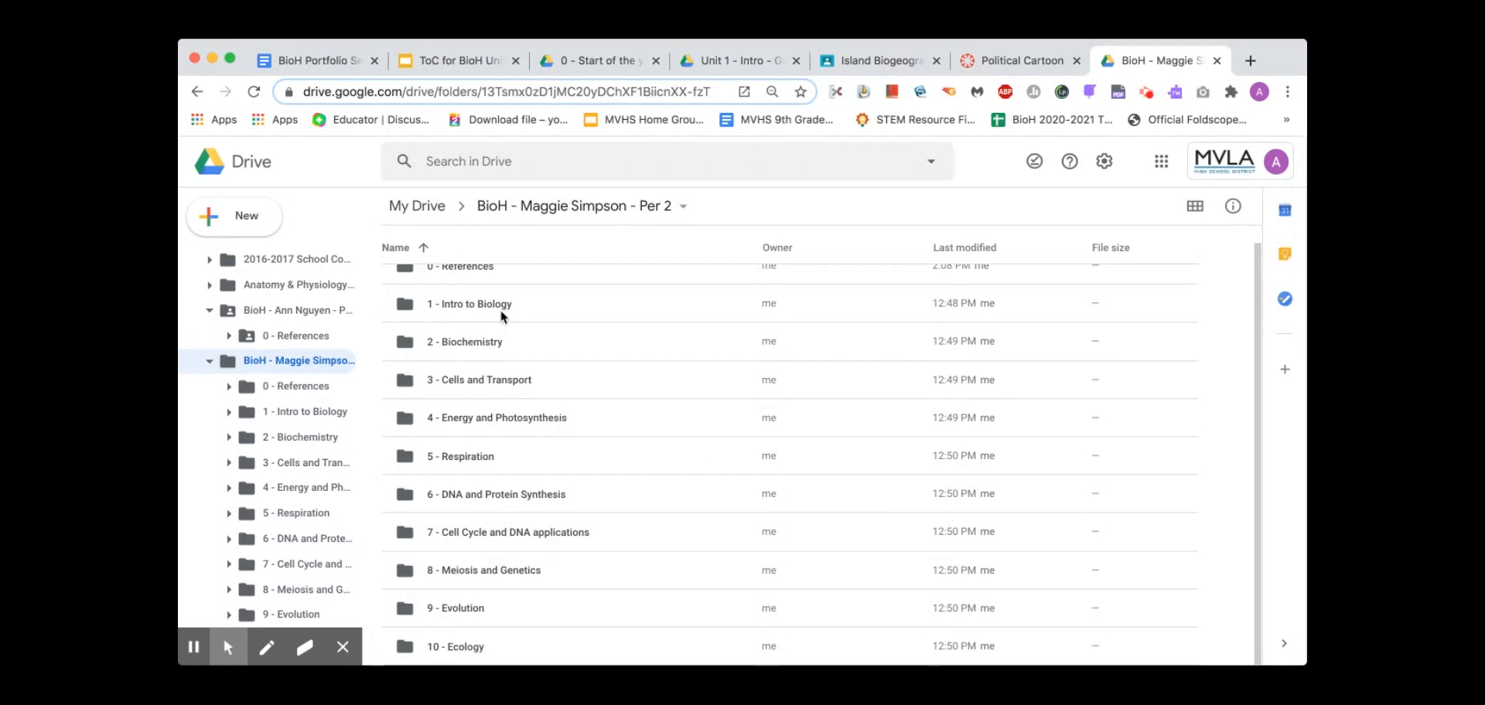
scroll(477, 304, up, 1)
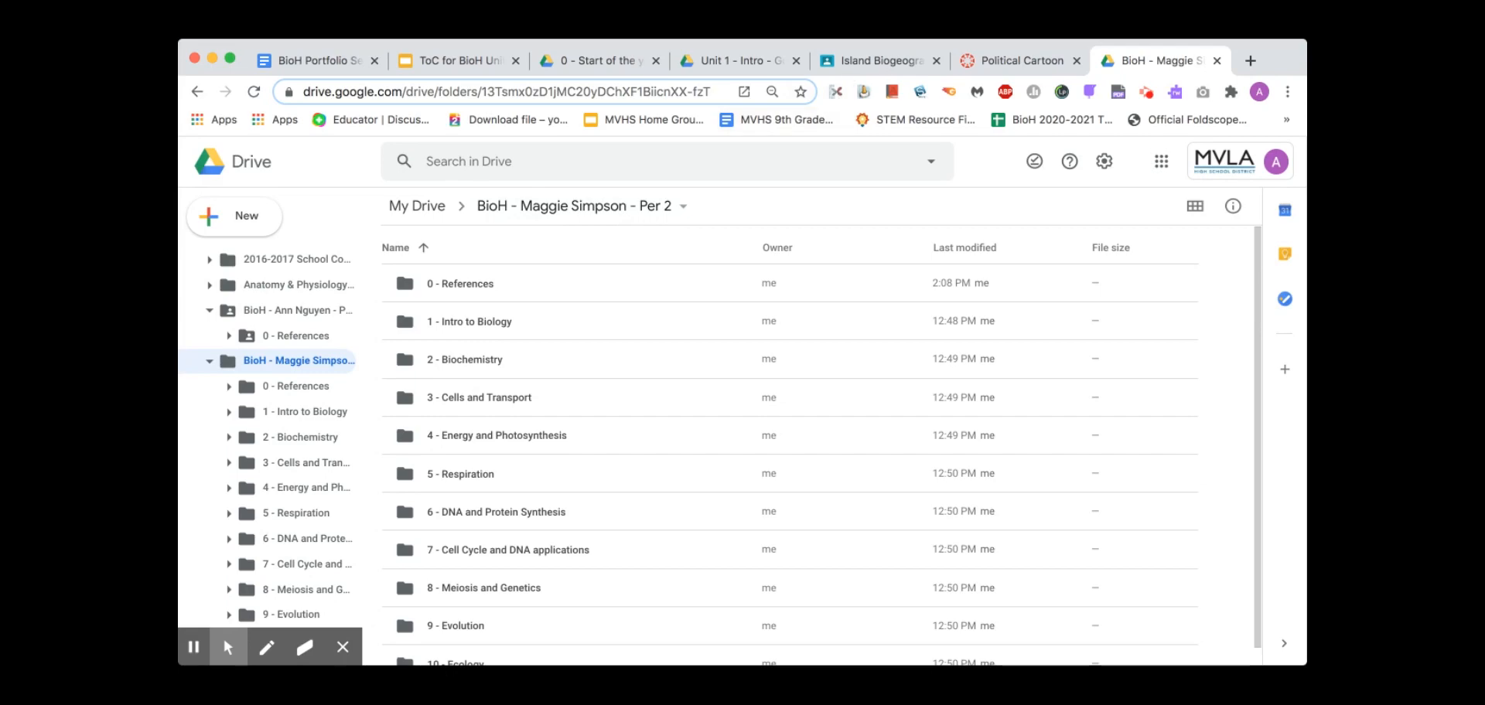
click(322, 61)
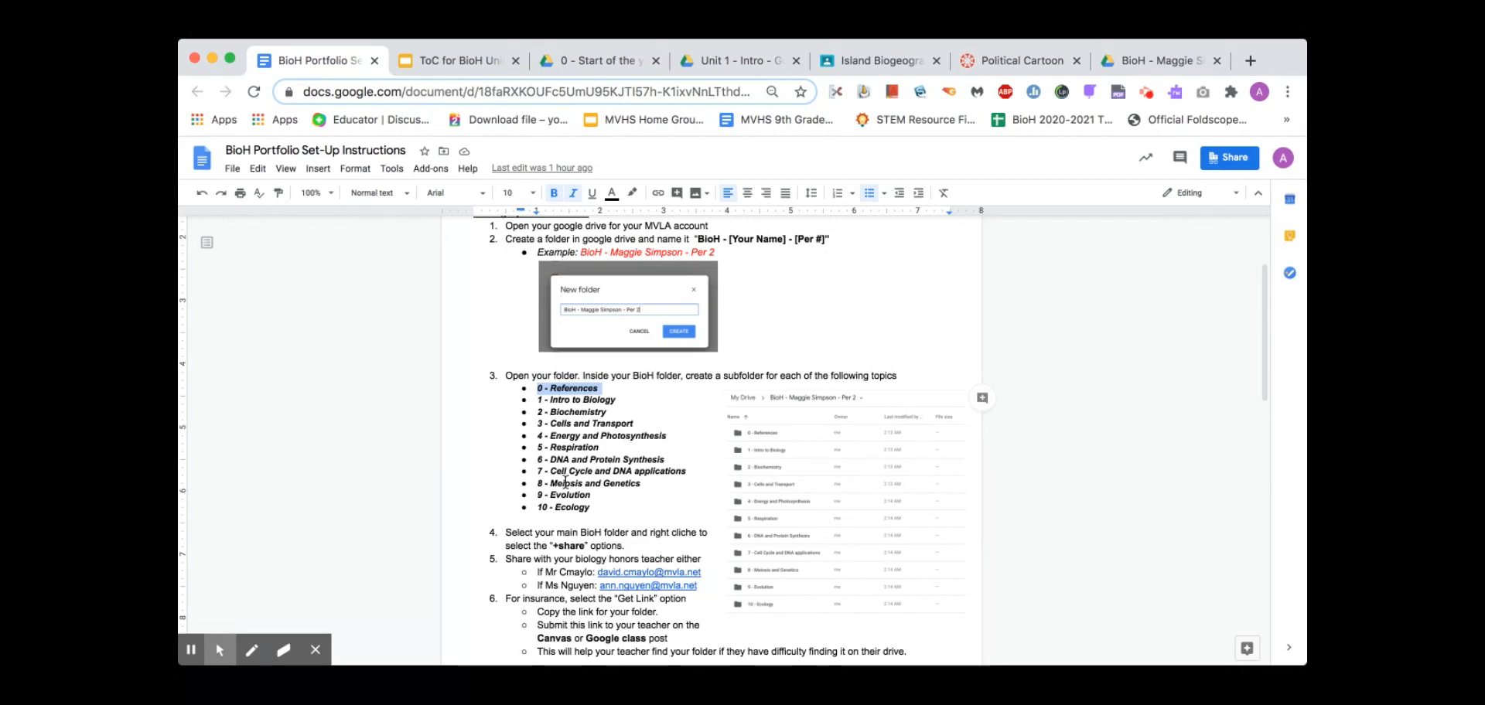
click(574, 571)
scroll(574, 572, down, 2)
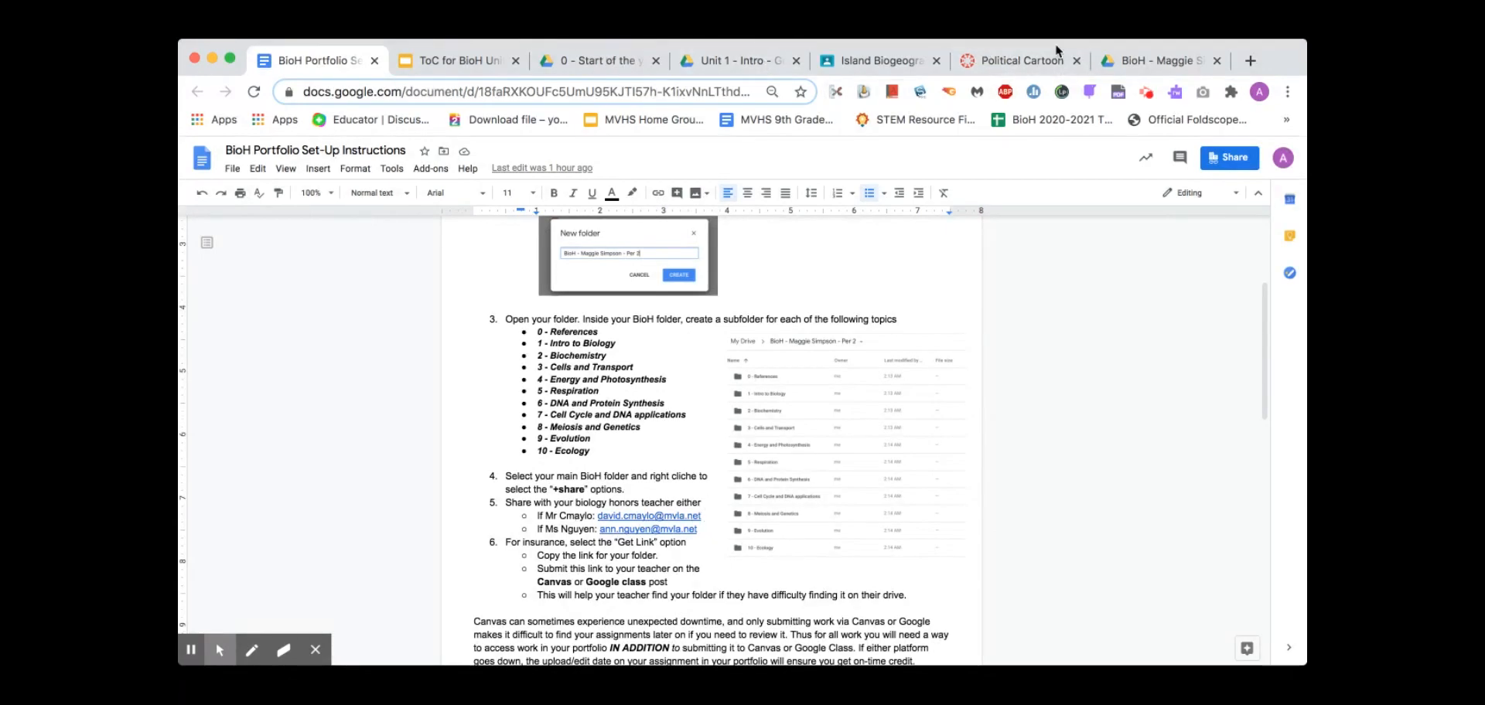
click(1113, 61)
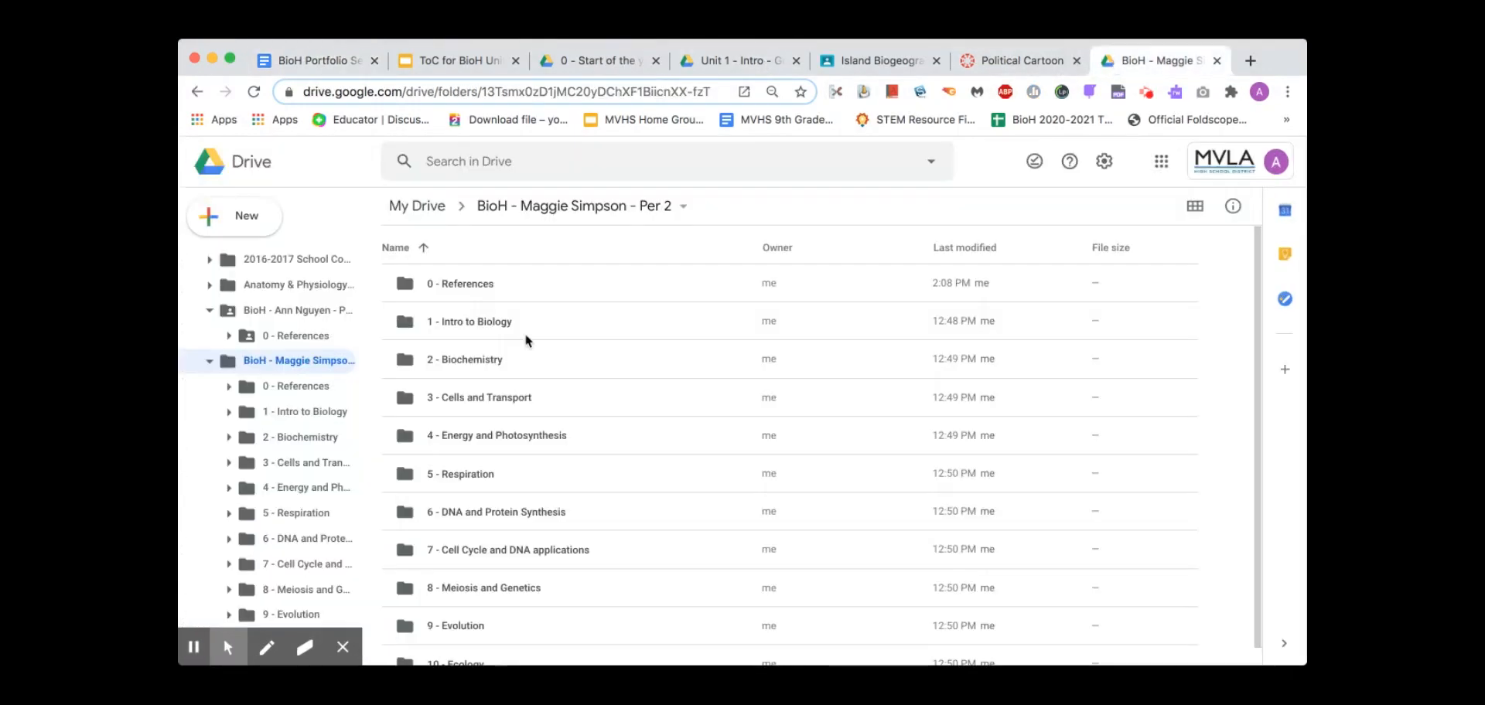
Open the portfolio folder's sharing settings and add a recipient by e-mail address
click(684, 209)
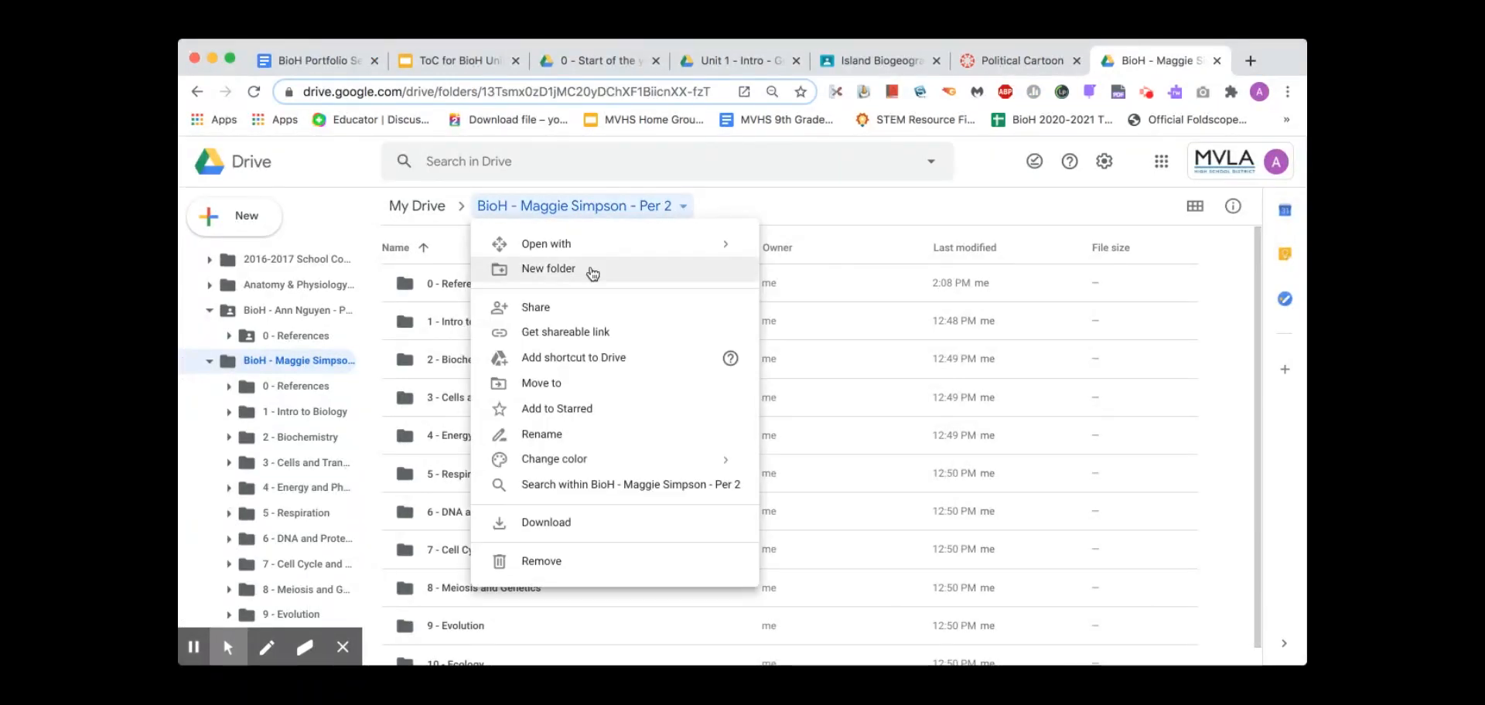
click(567, 307)
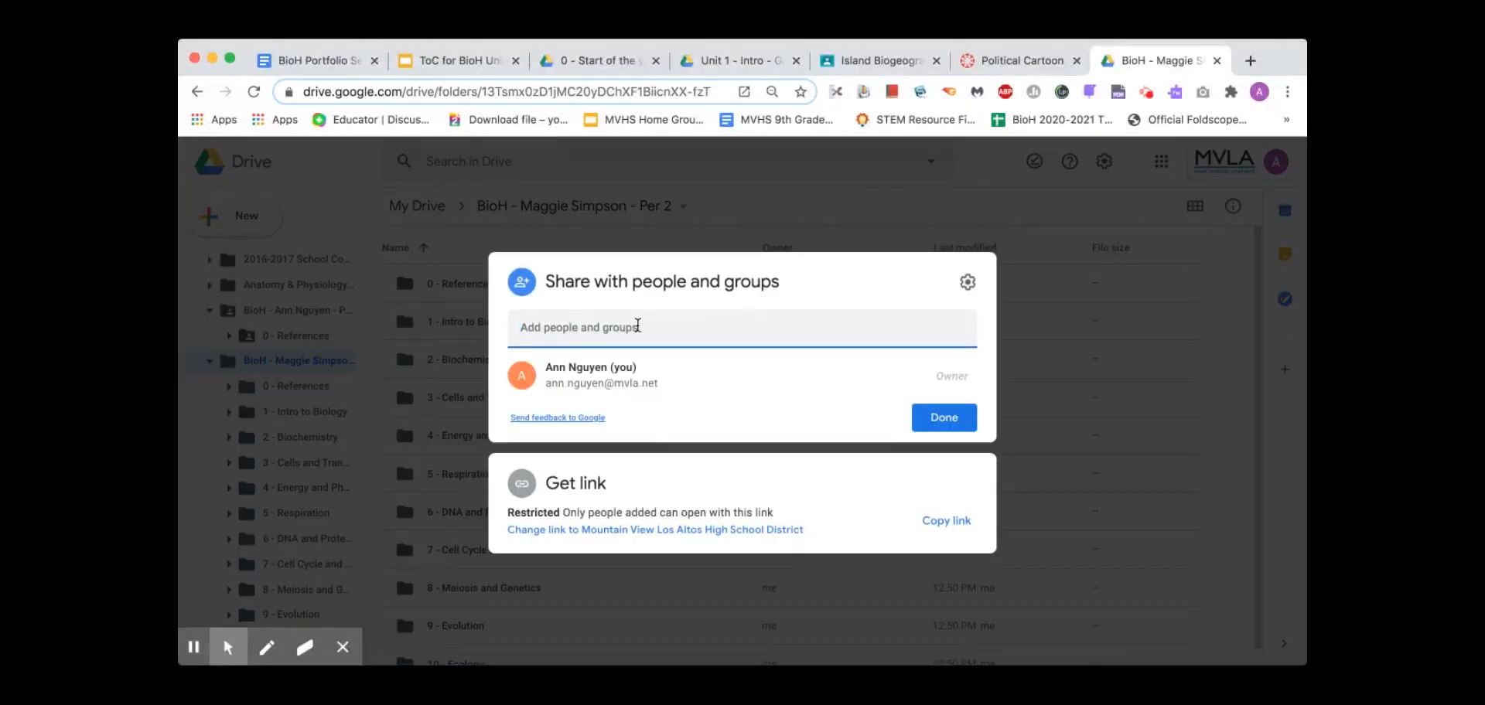
click(637, 325)
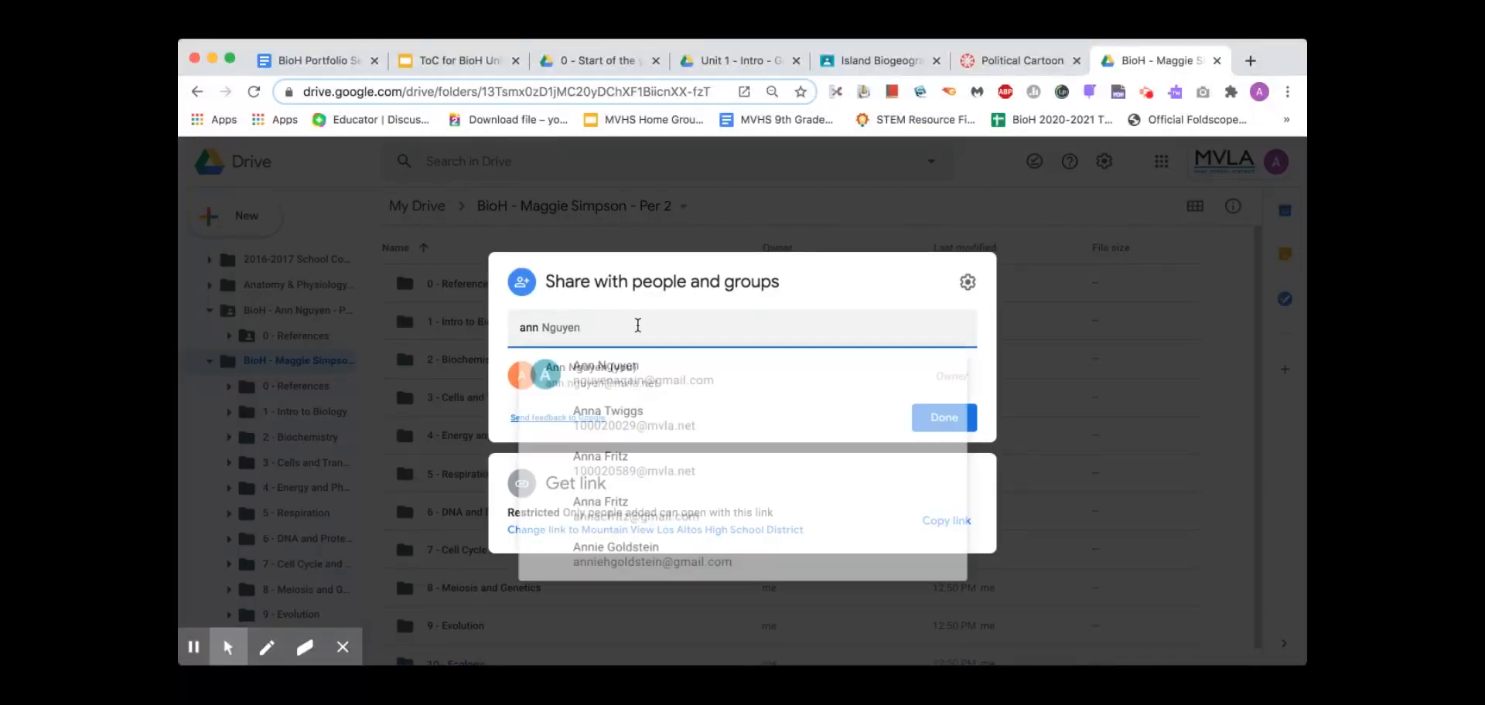
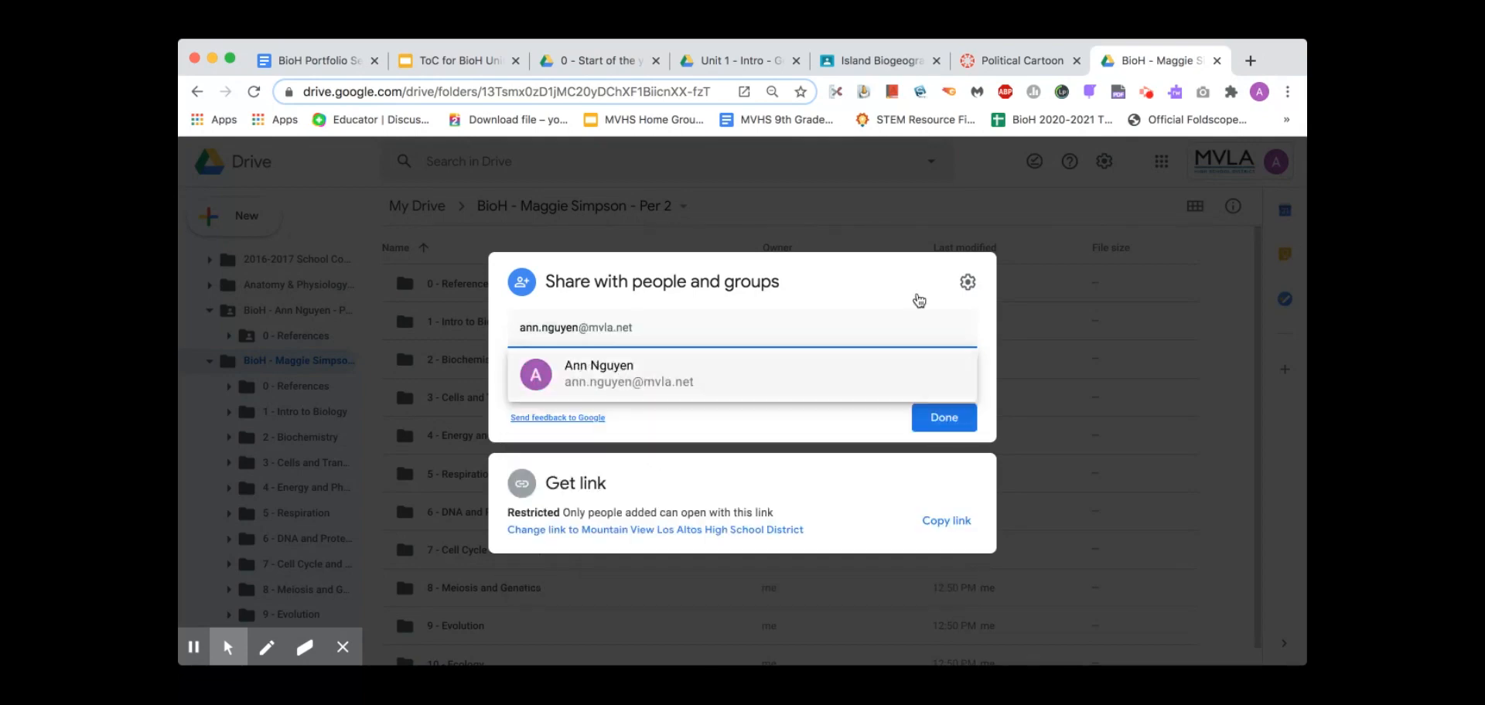
key(Return)
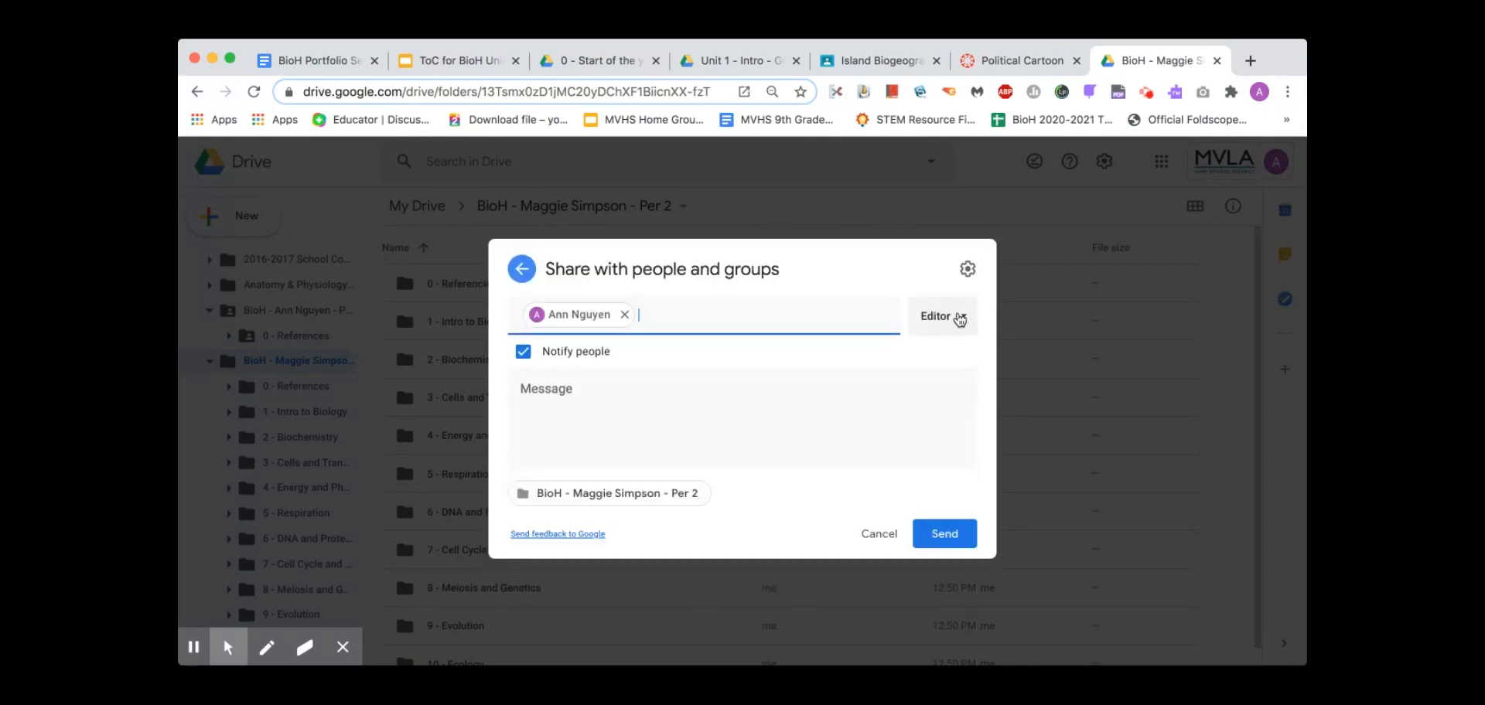
Replace the wrong recipient with the biology teacher, turn off notification, and share
click(624, 316)
text(dai)
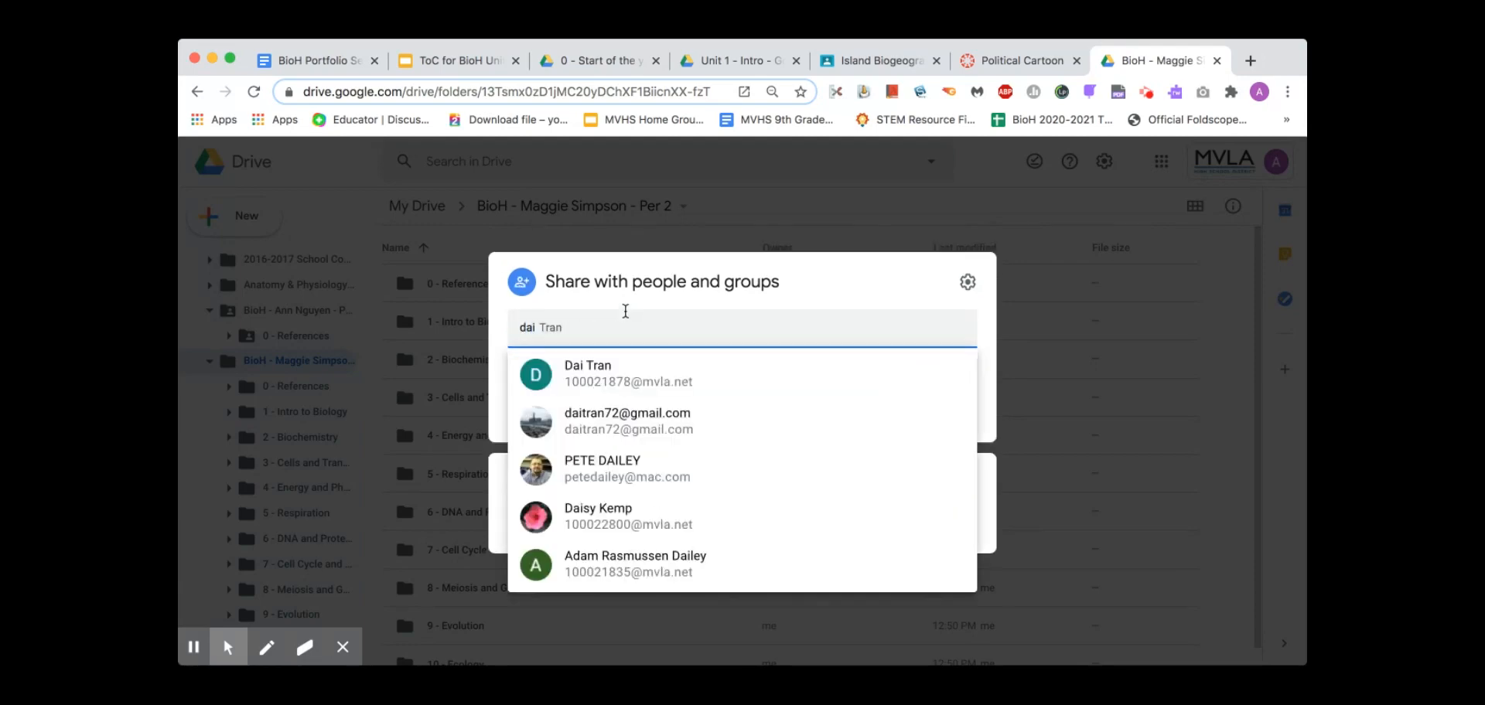
key(BackSpace)
text(v)
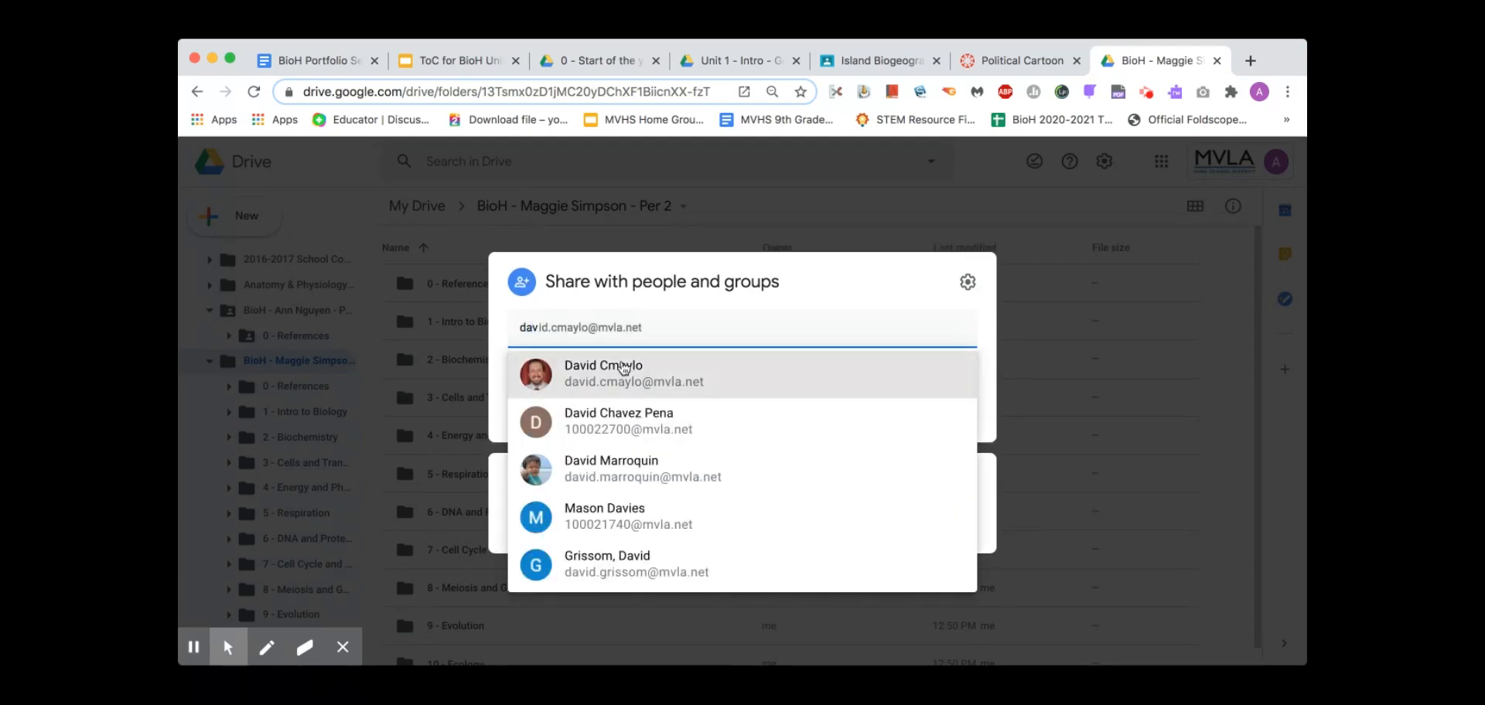
click(623, 374)
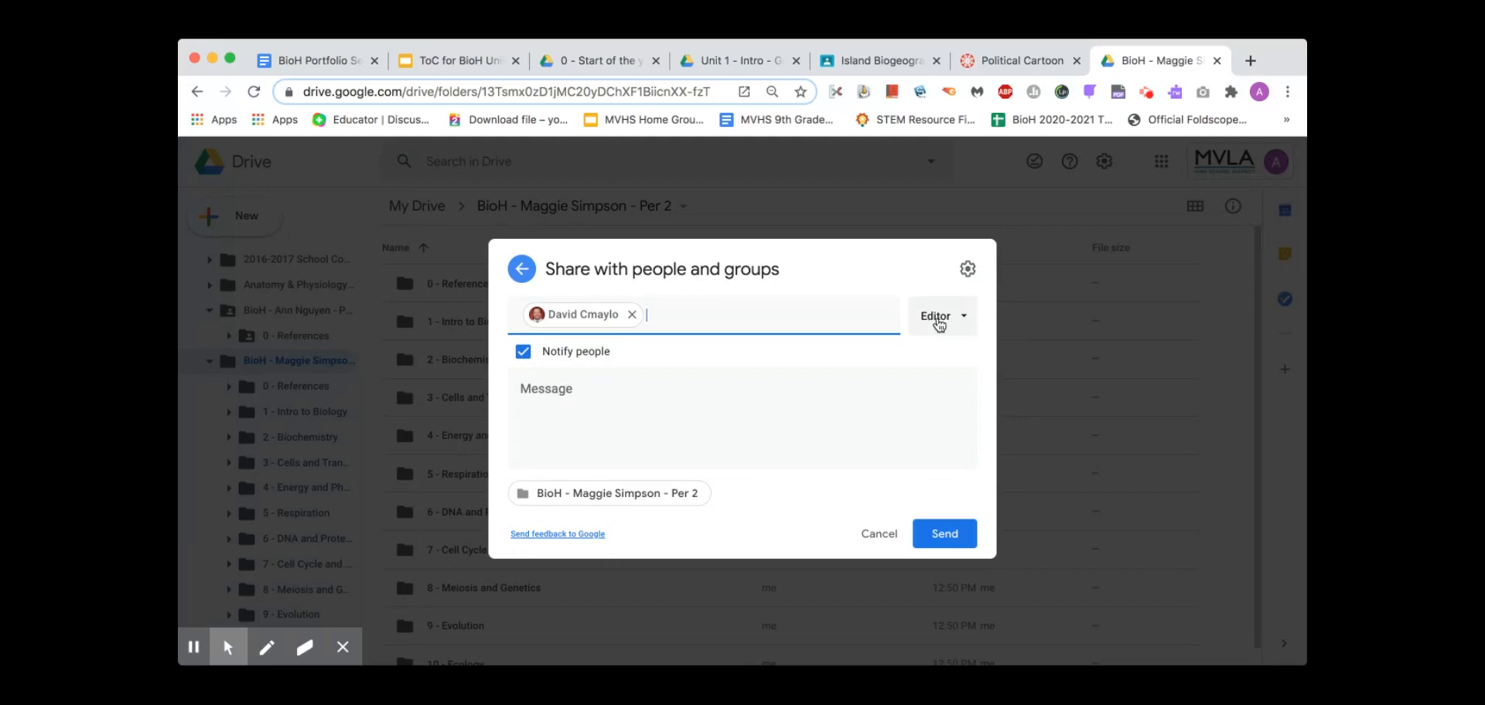
click(523, 355)
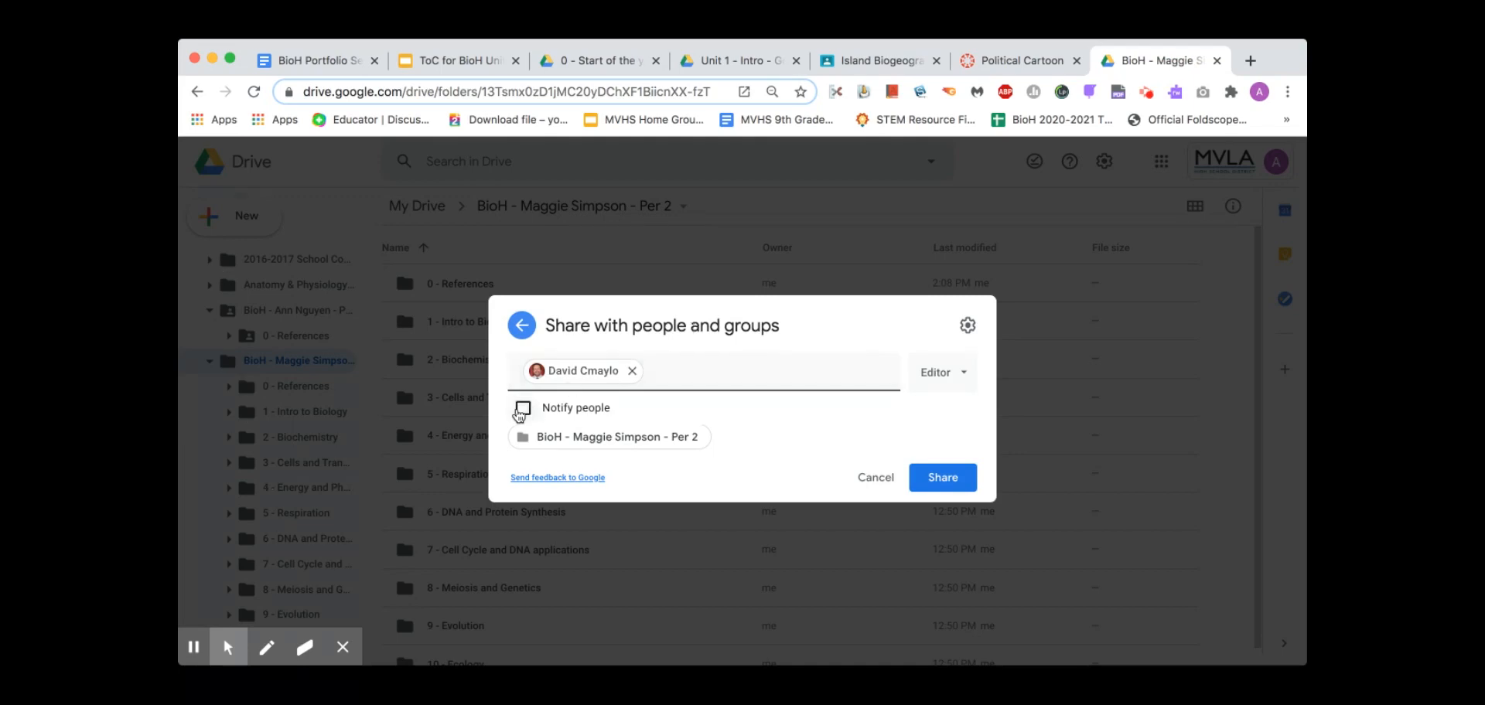
click(957, 486)
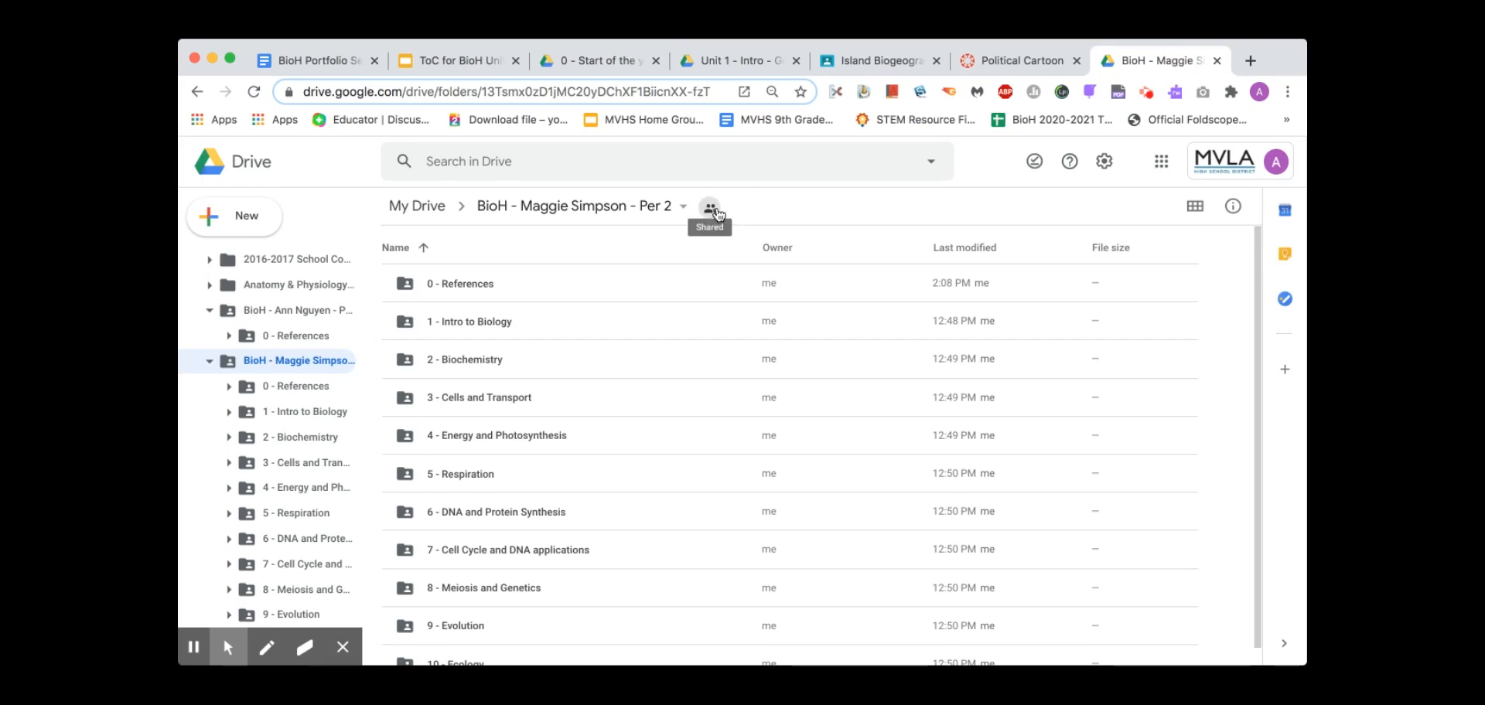
Copy the BioH portfolio folder's share link from its sharing settings
click(671, 206)
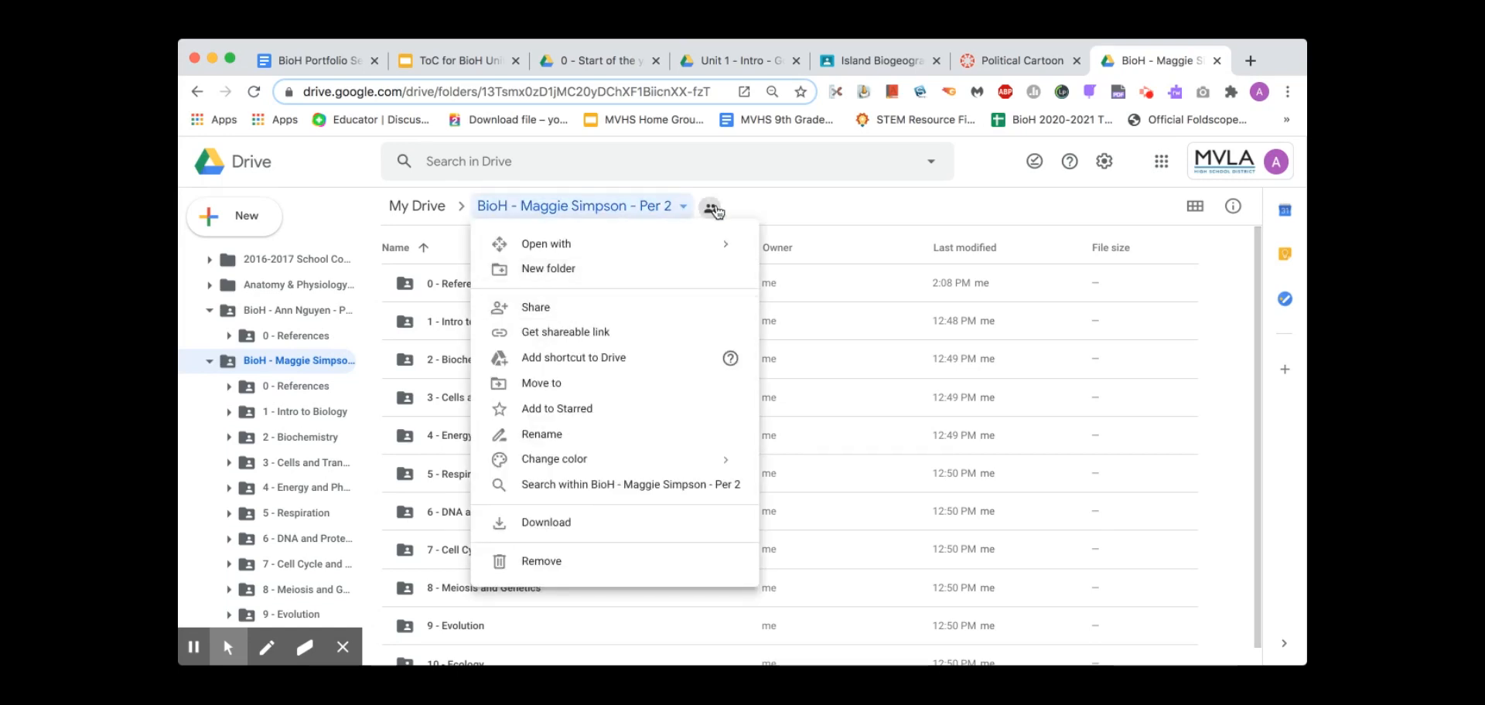
click(815, 207)
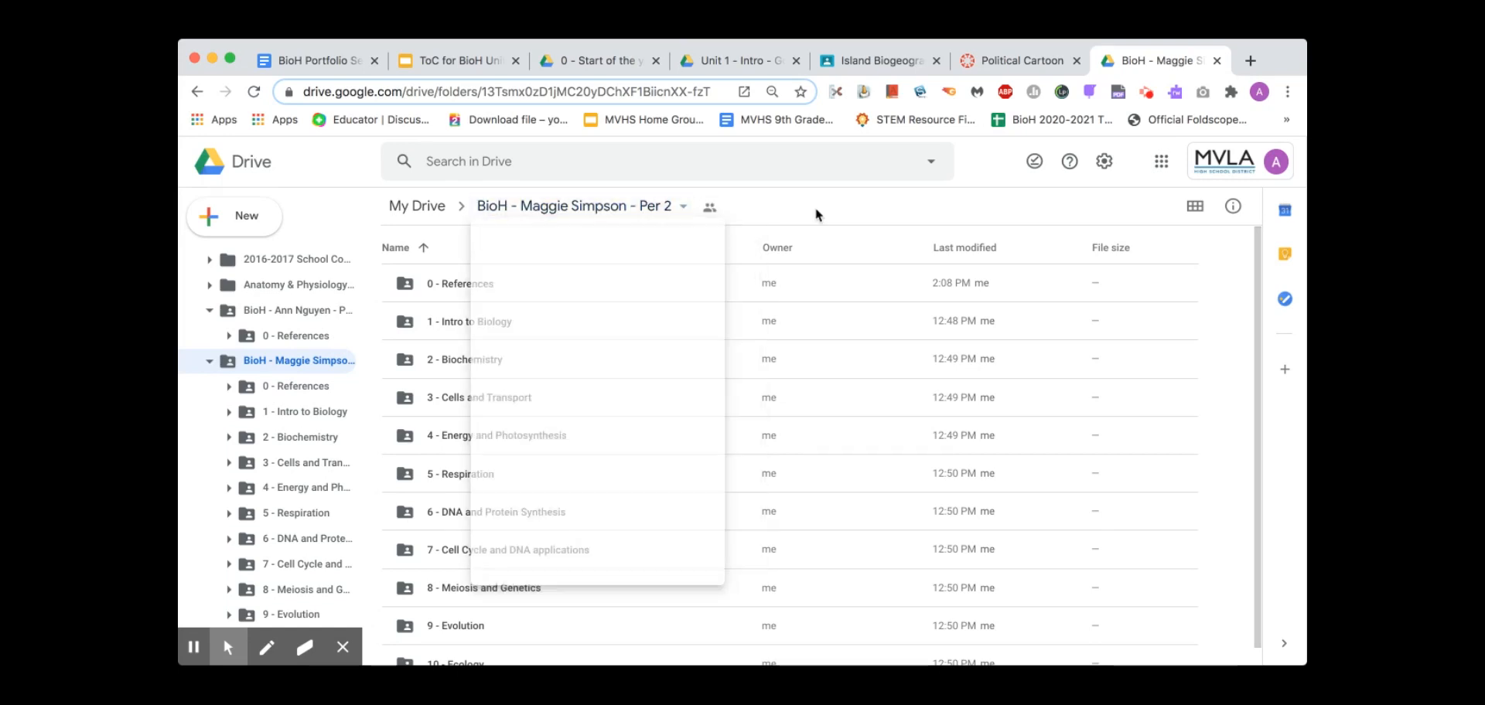
click(711, 209)
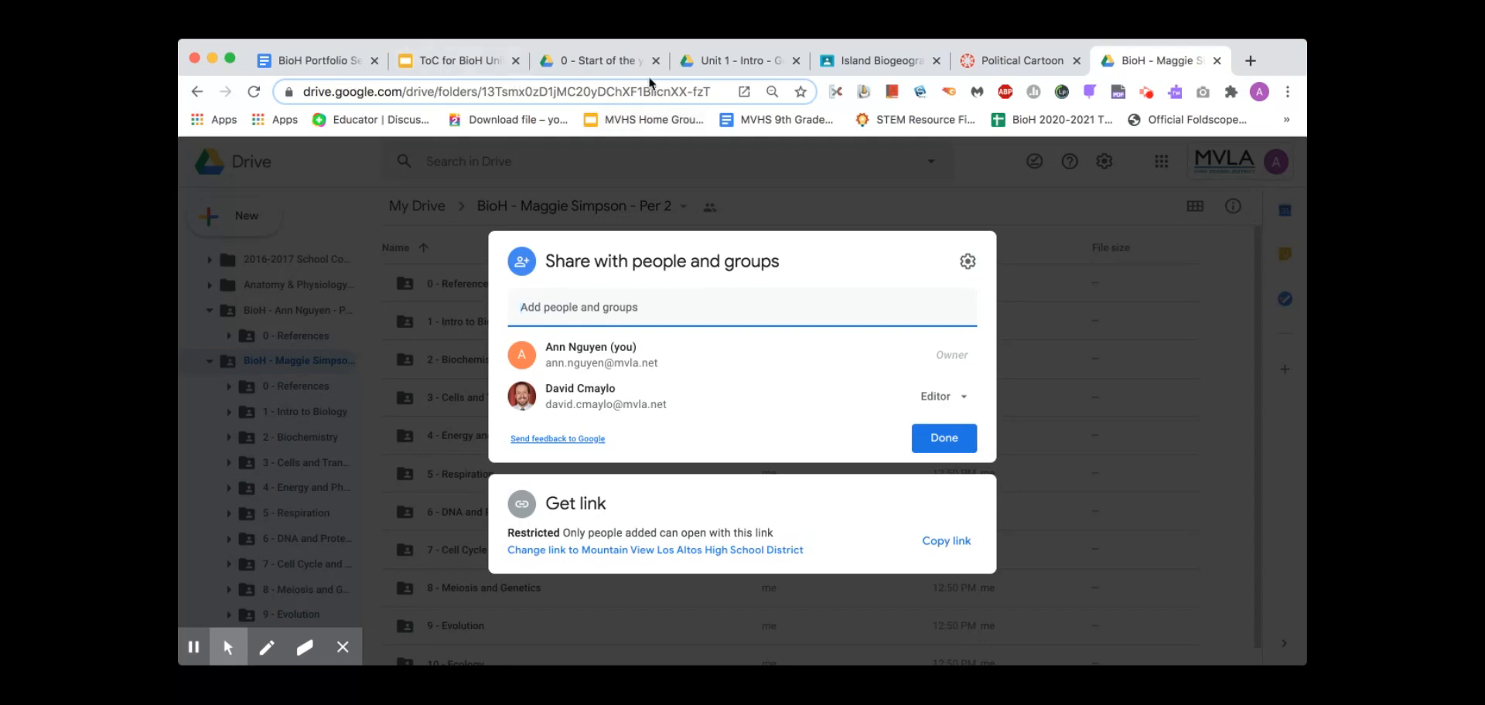
click(940, 541)
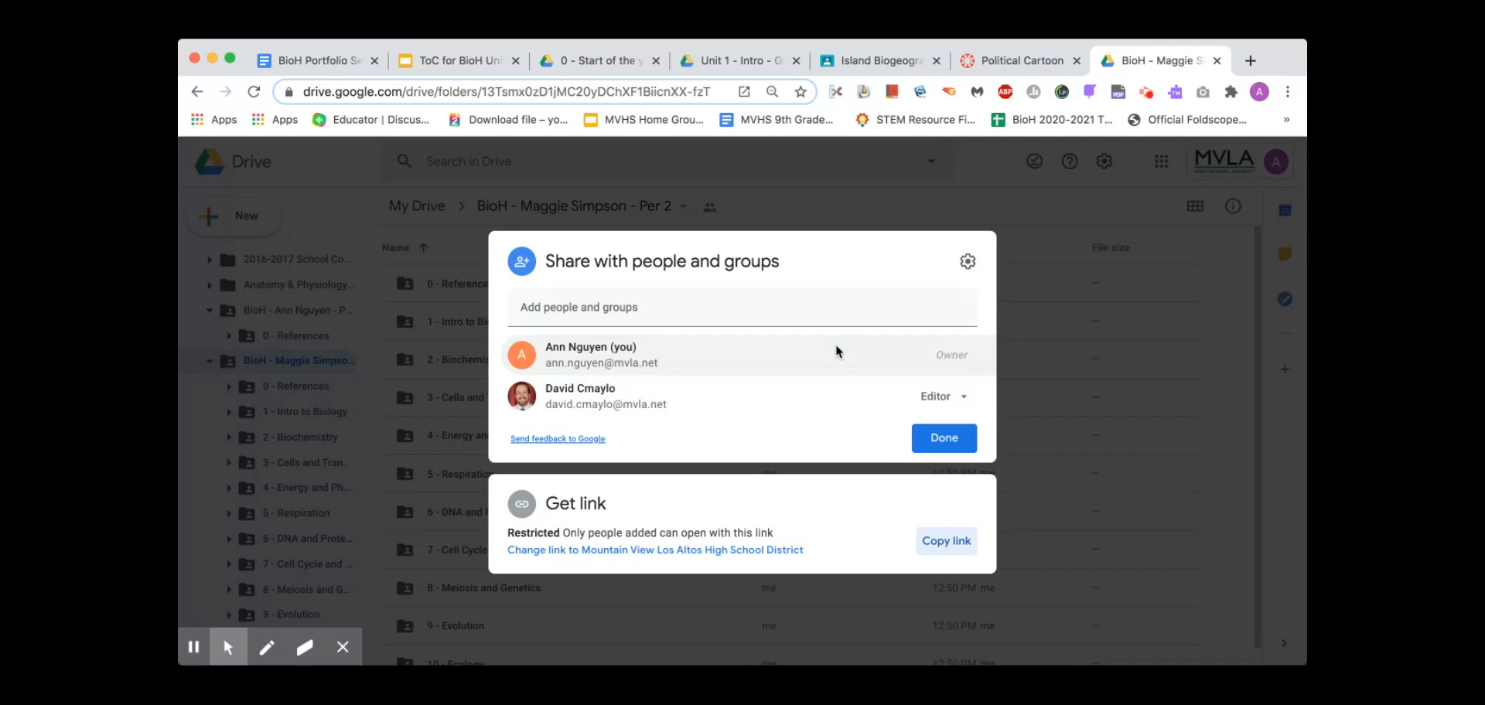
click(834, 185)
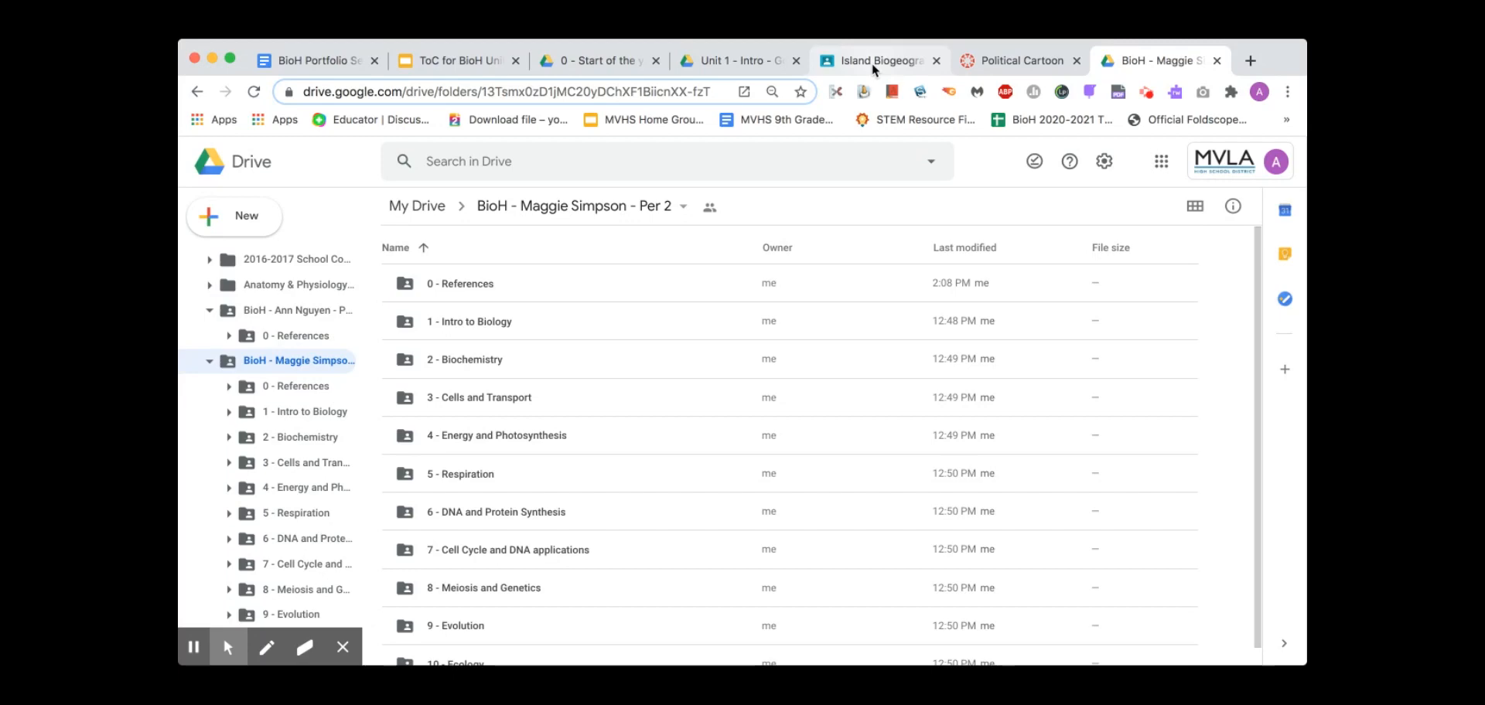
Attach the pasted folder link to the Island Biogeography Excerpt assignment and turn it in
click(872, 62)
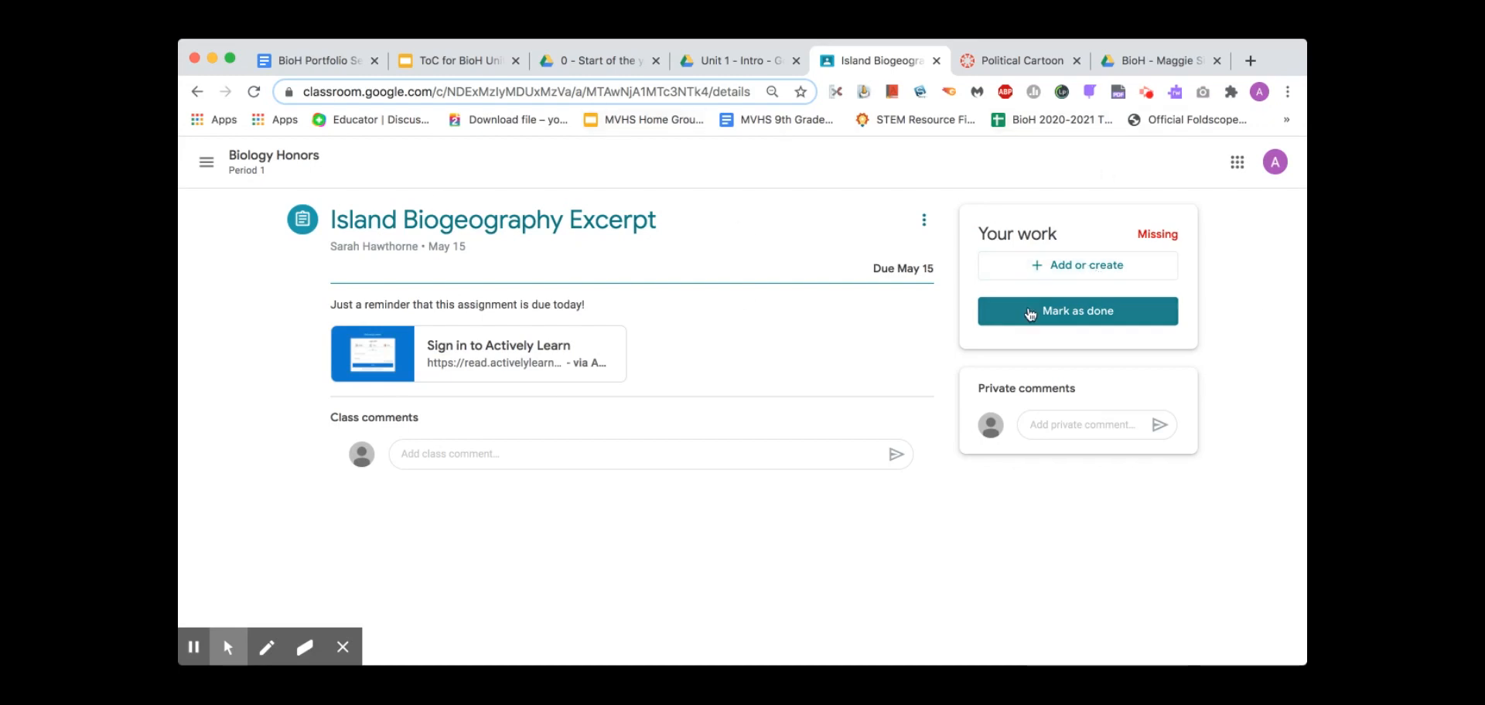
click(1071, 267)
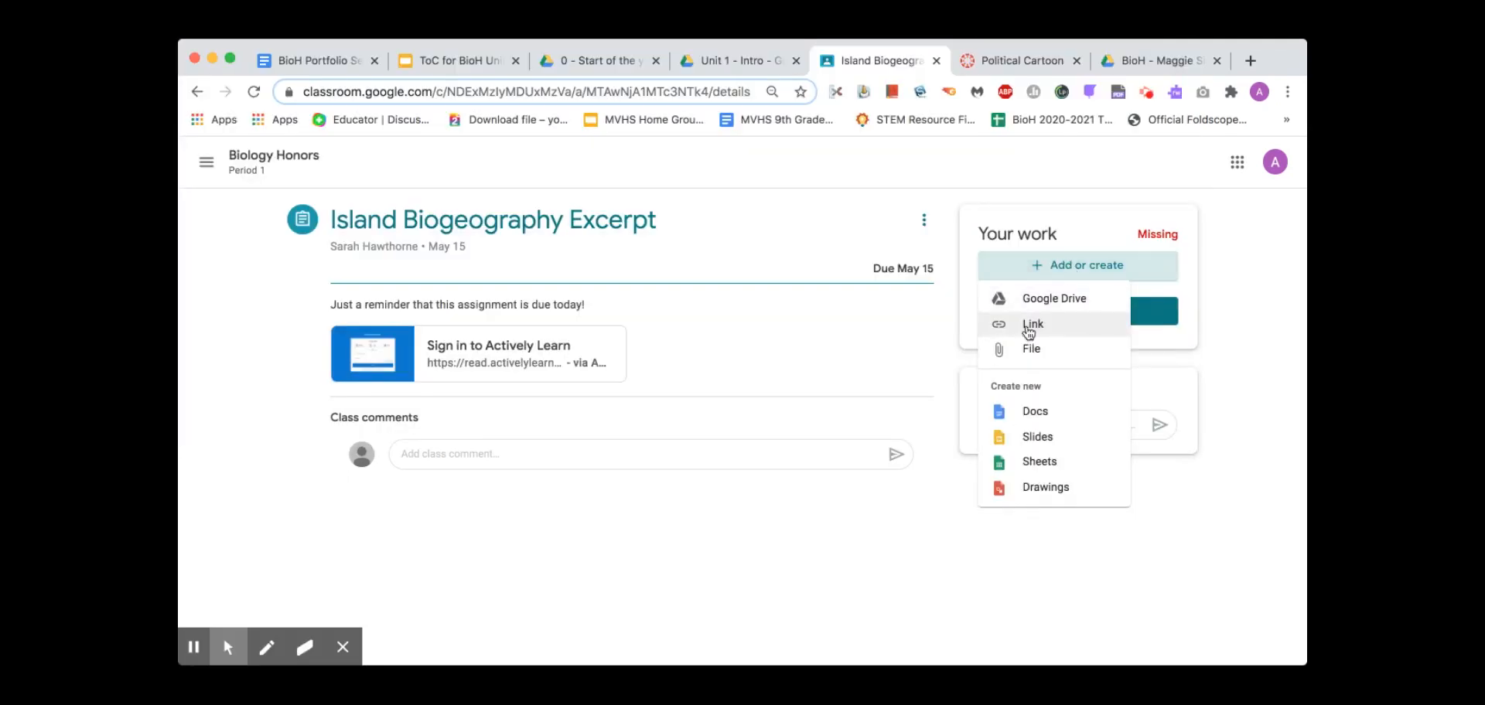
click(1029, 330)
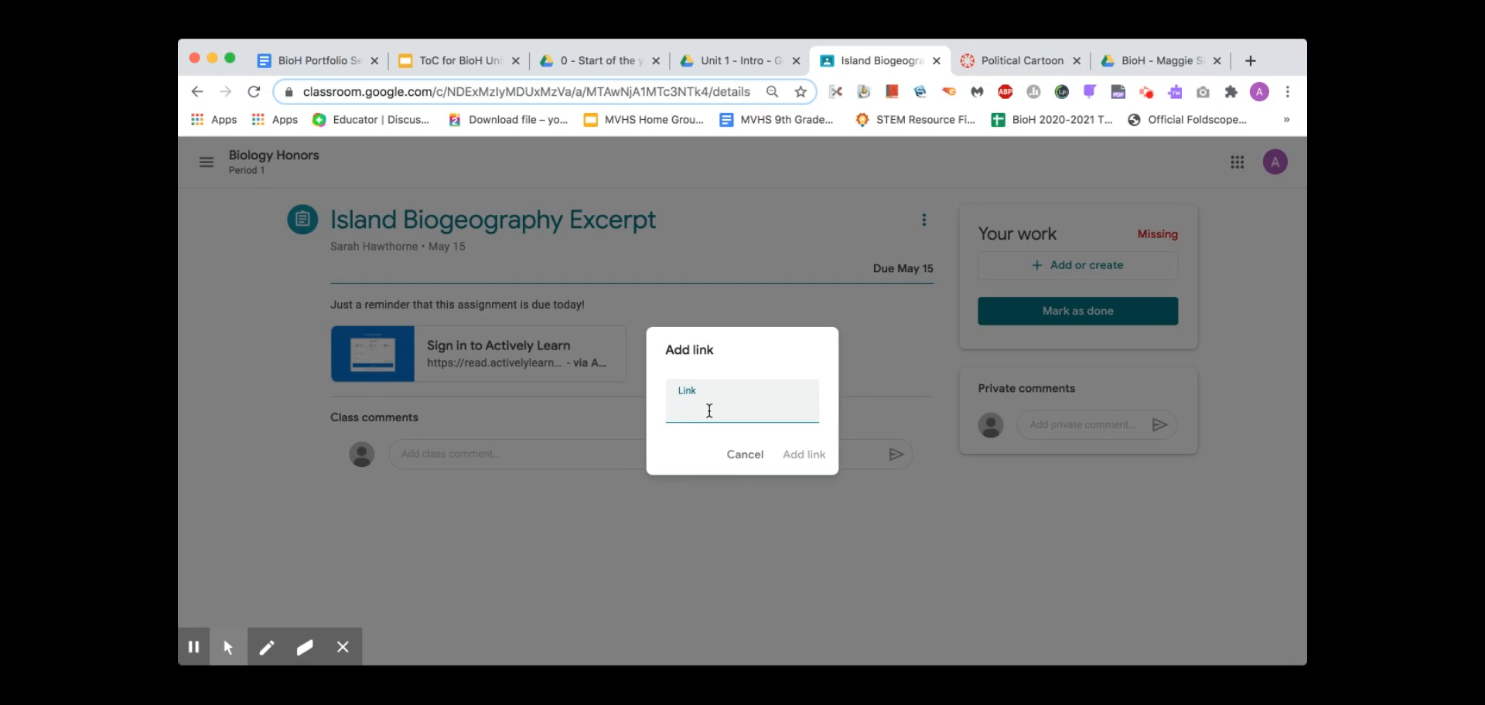
key(cmd+v)
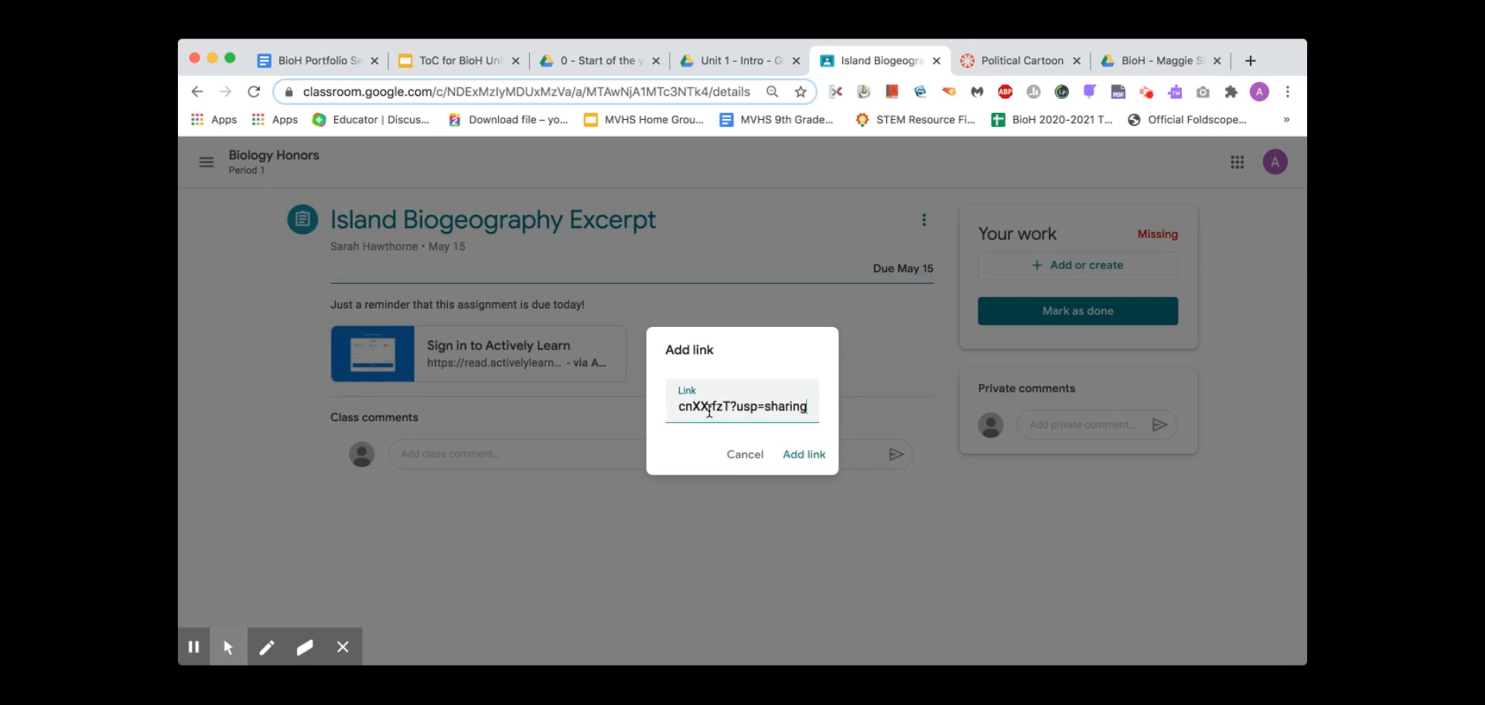
click(804, 457)
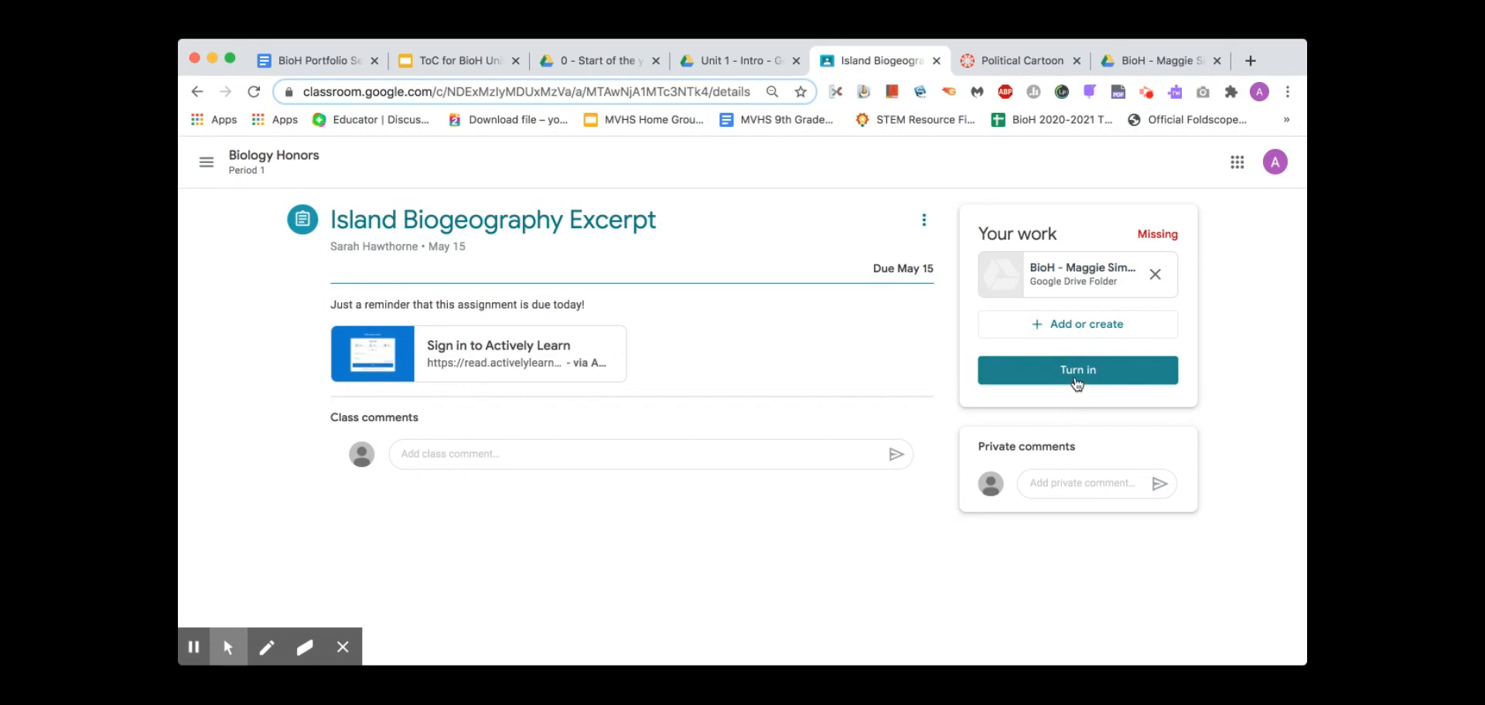
click(1077, 377)
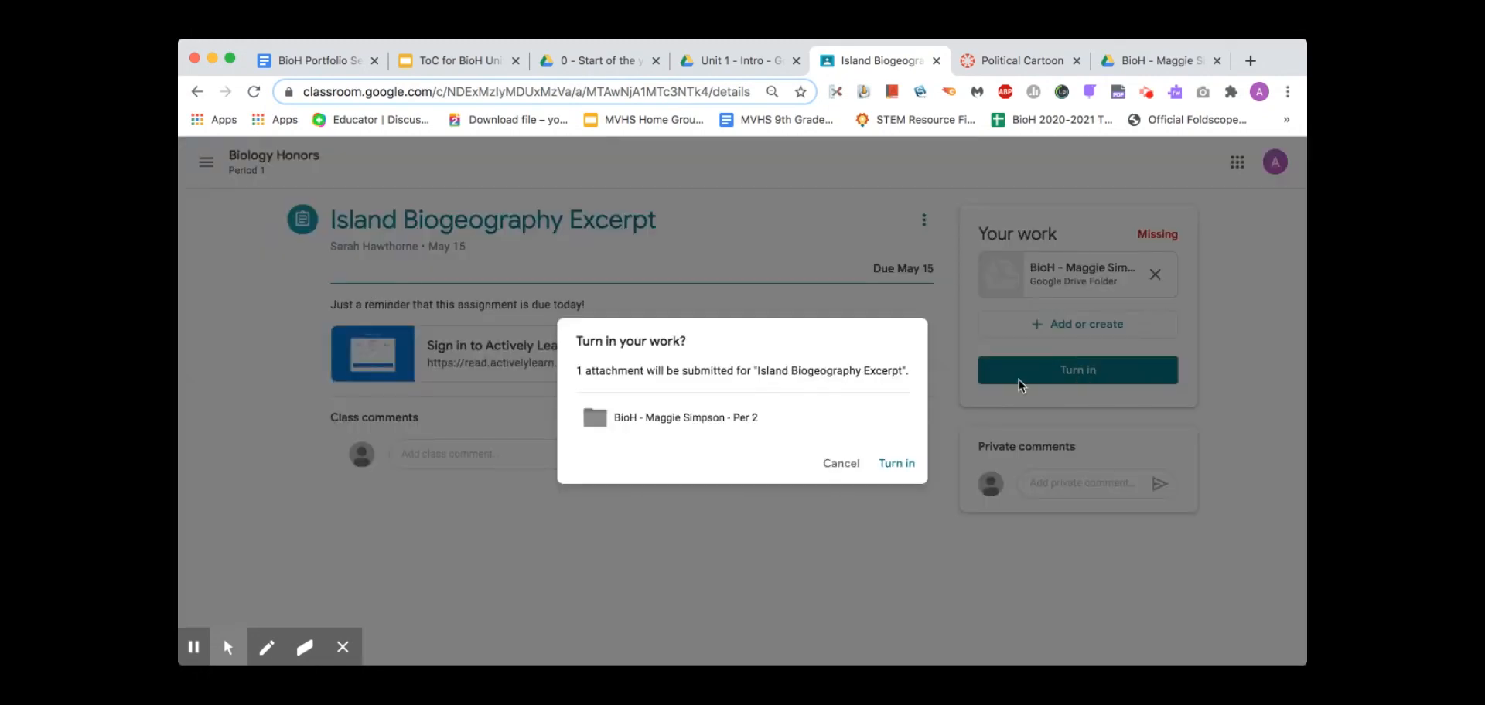
click(911, 461)
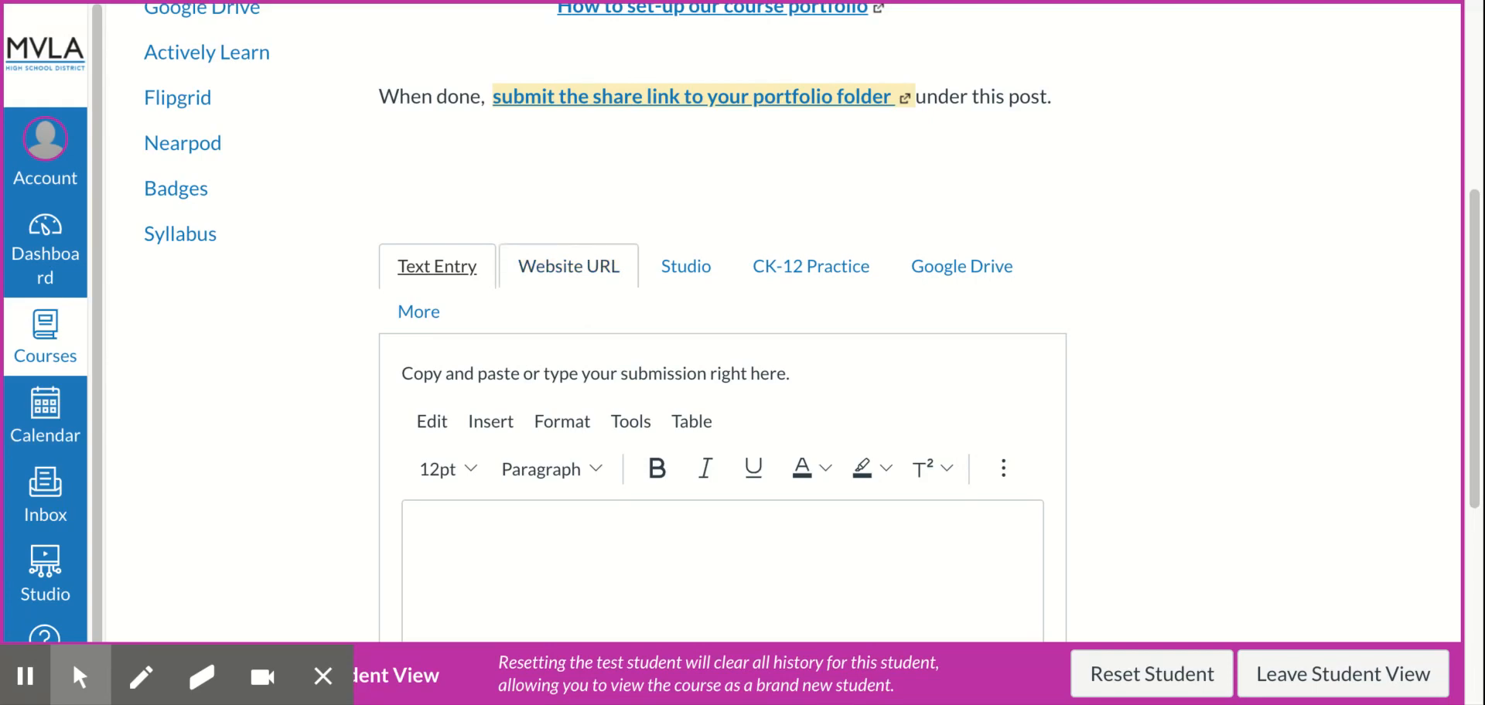
Submit the Canvas portfolio assignment as a website URL with the folder share link
click(568, 266)
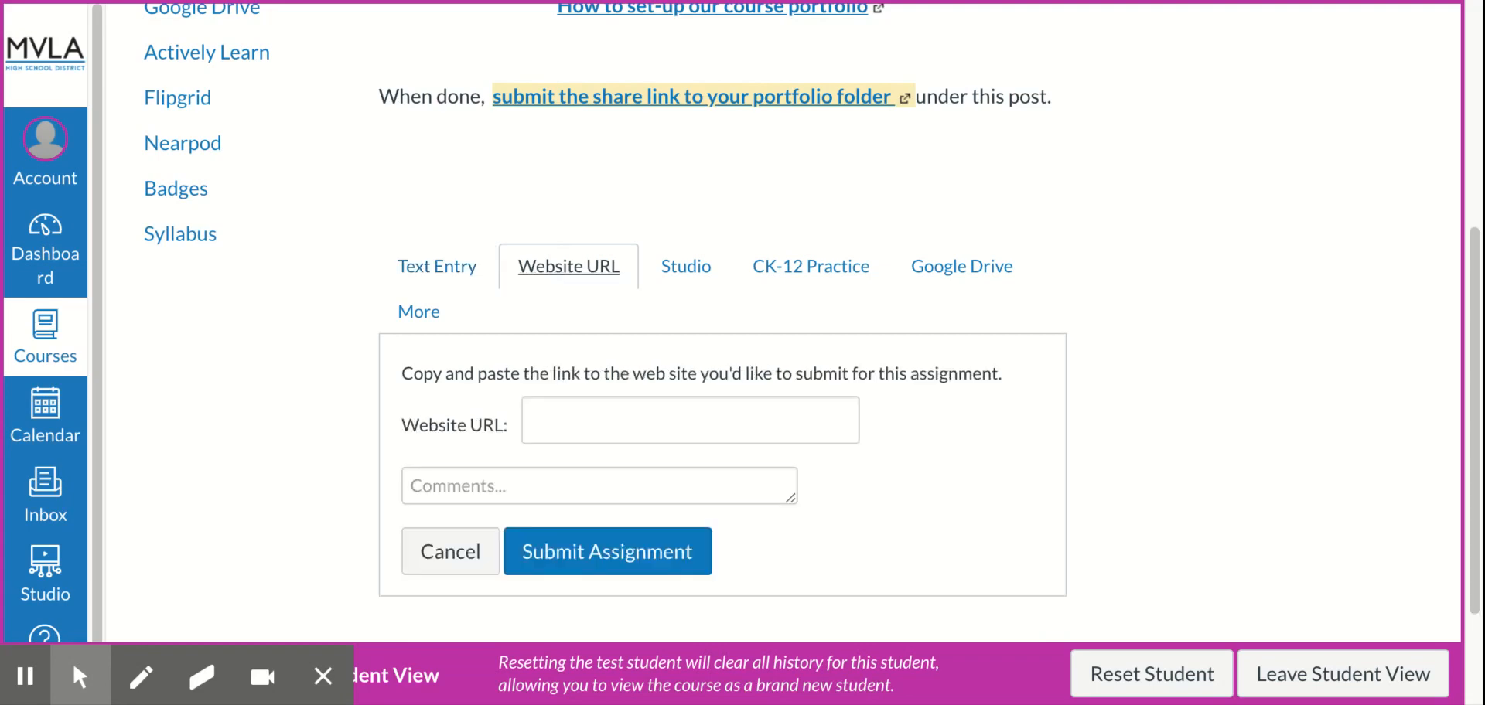
click(689, 420)
key(ctrl+v)
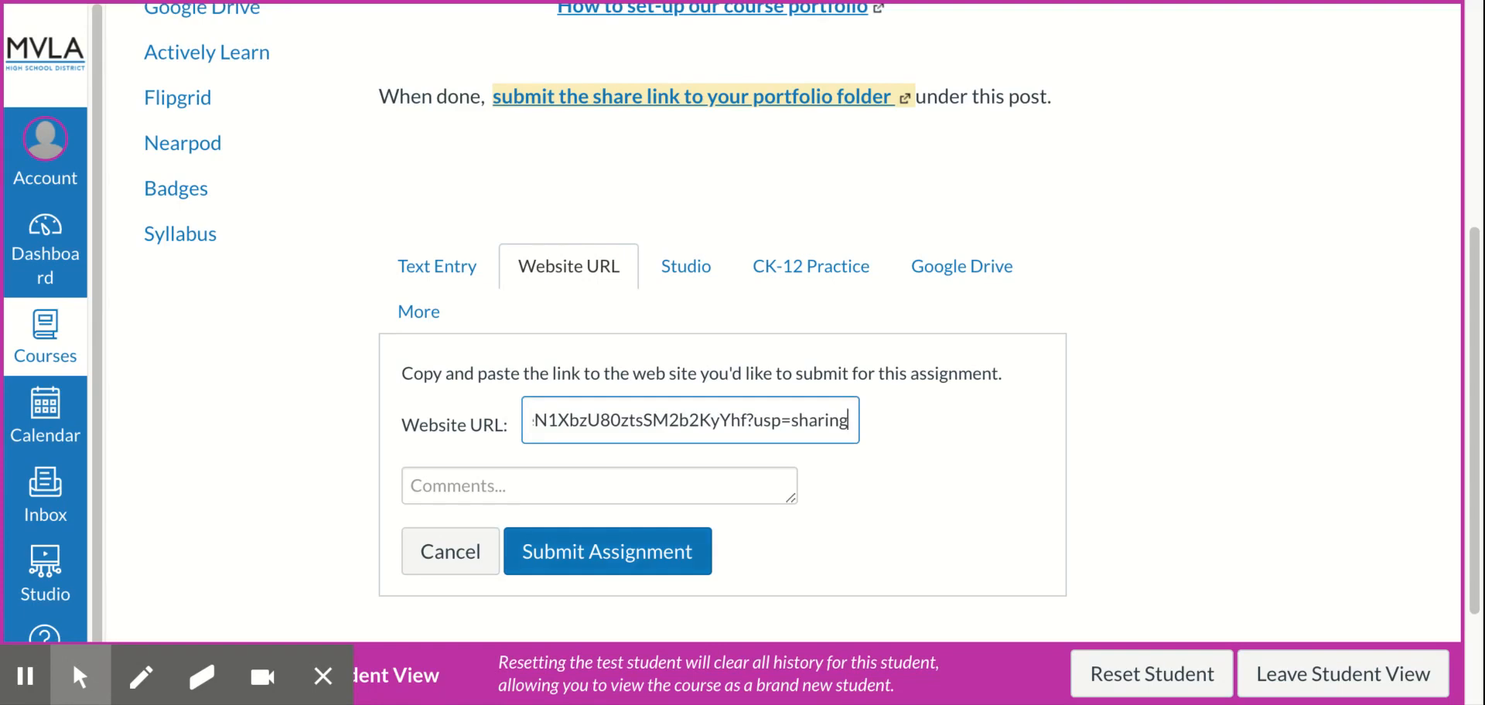
key(Return)
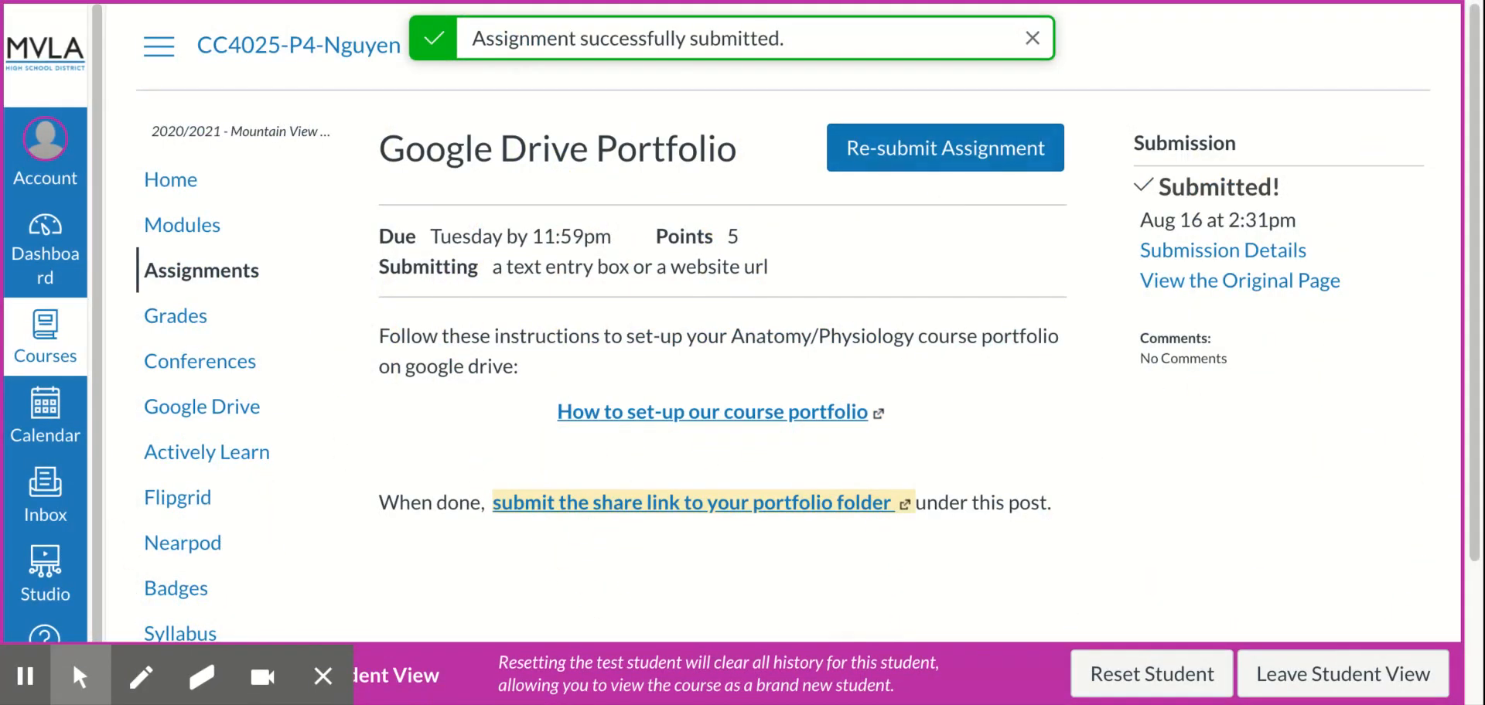
Start a re-submission and paste the folder share link into the Text Entry box
click(944, 147)
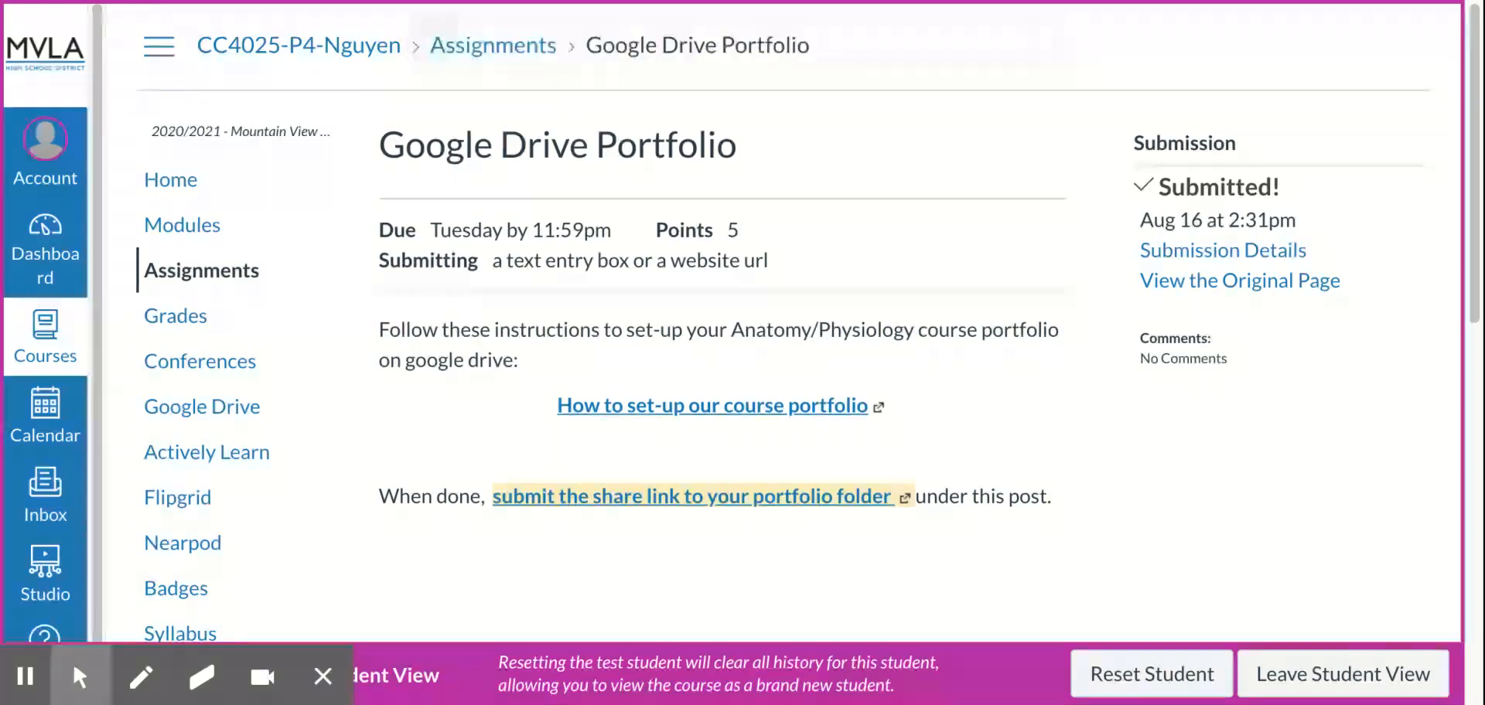
scroll(723, 348, down, 4)
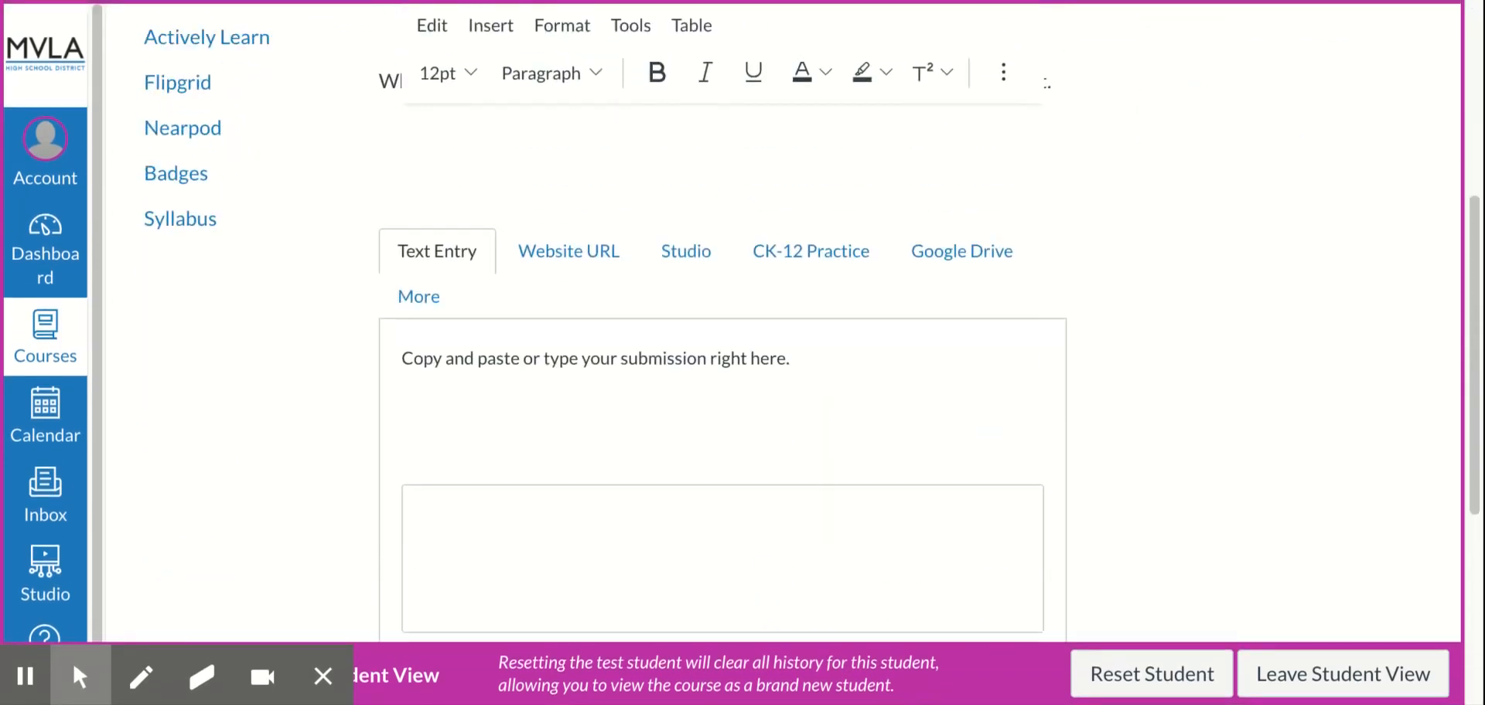
click(422, 532)
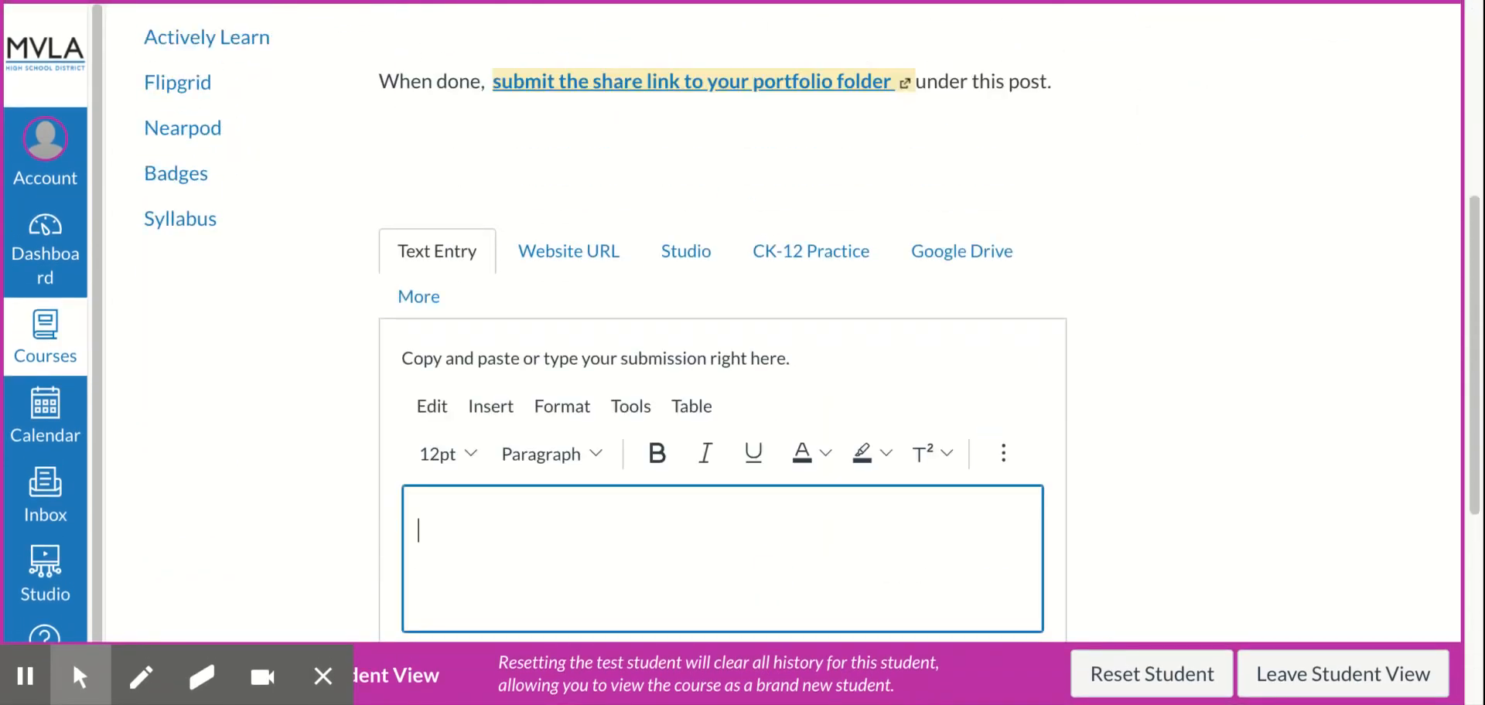
key(ctrl+v)
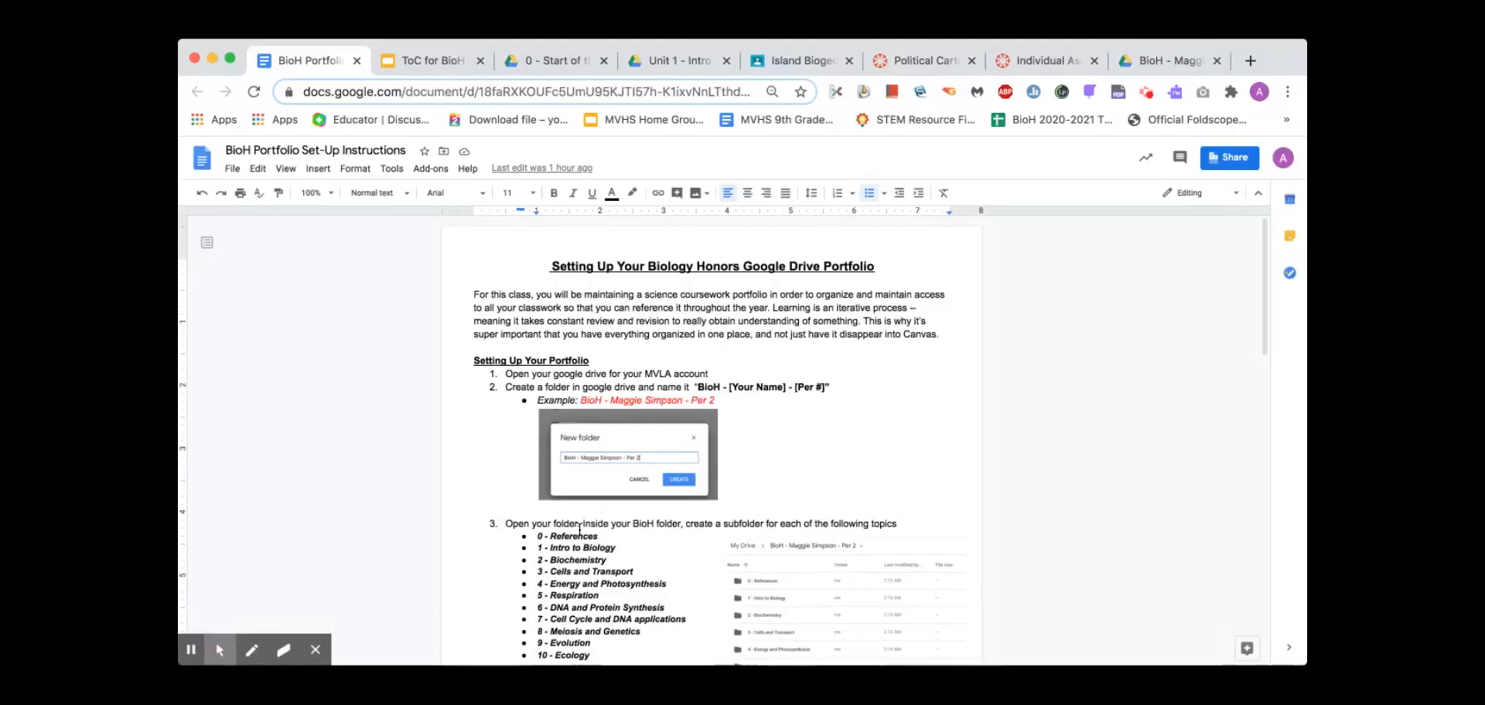
scroll(579, 530, down, 15)
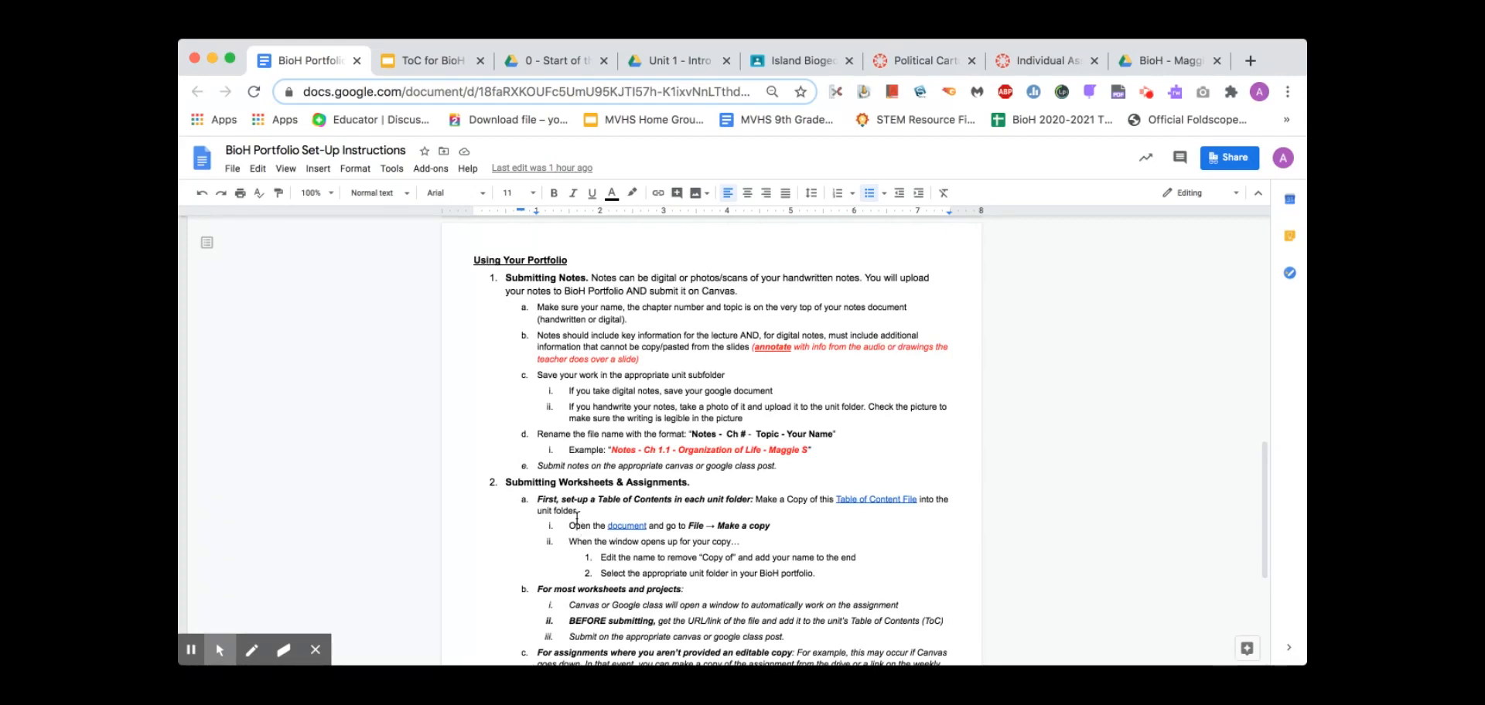
click(651, 278)
double_click(667, 276)
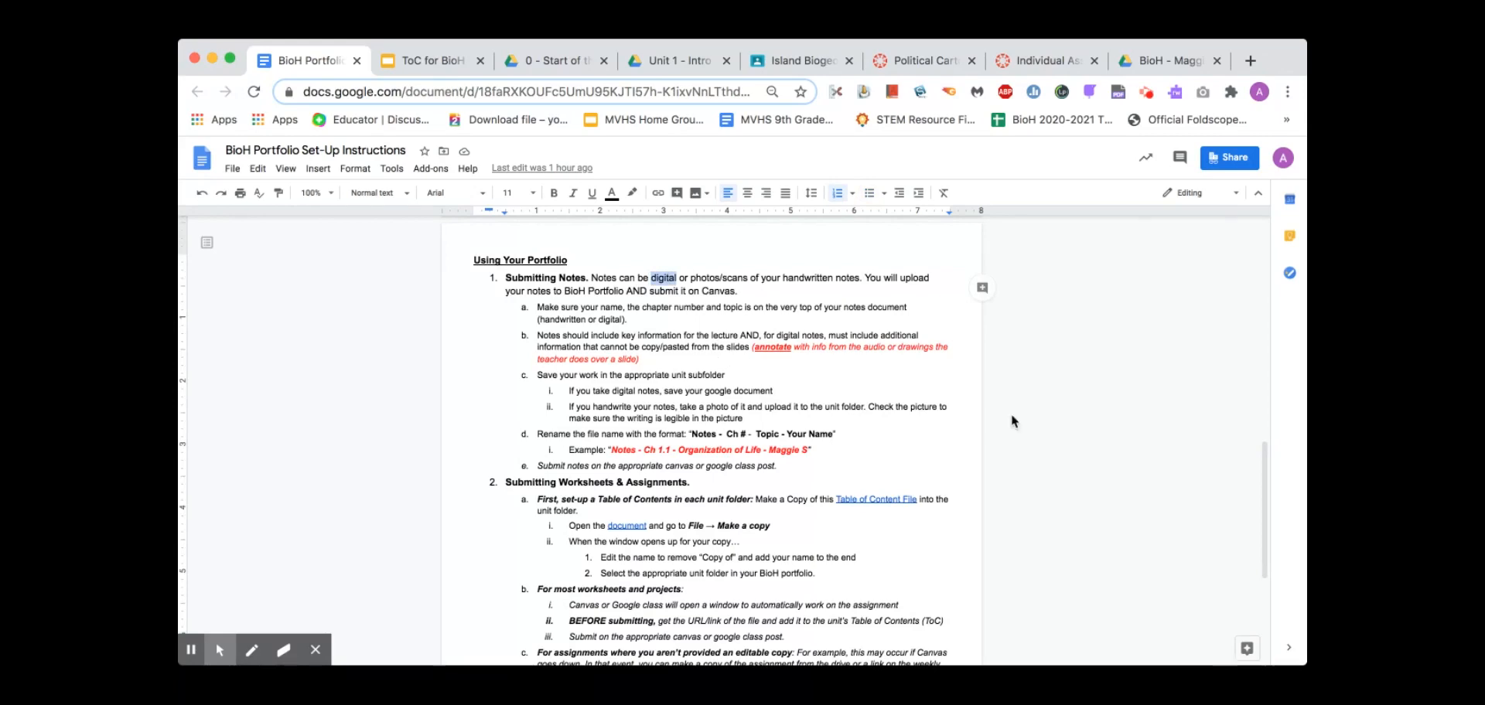
click(690, 285)
drag(783, 280, 857, 282)
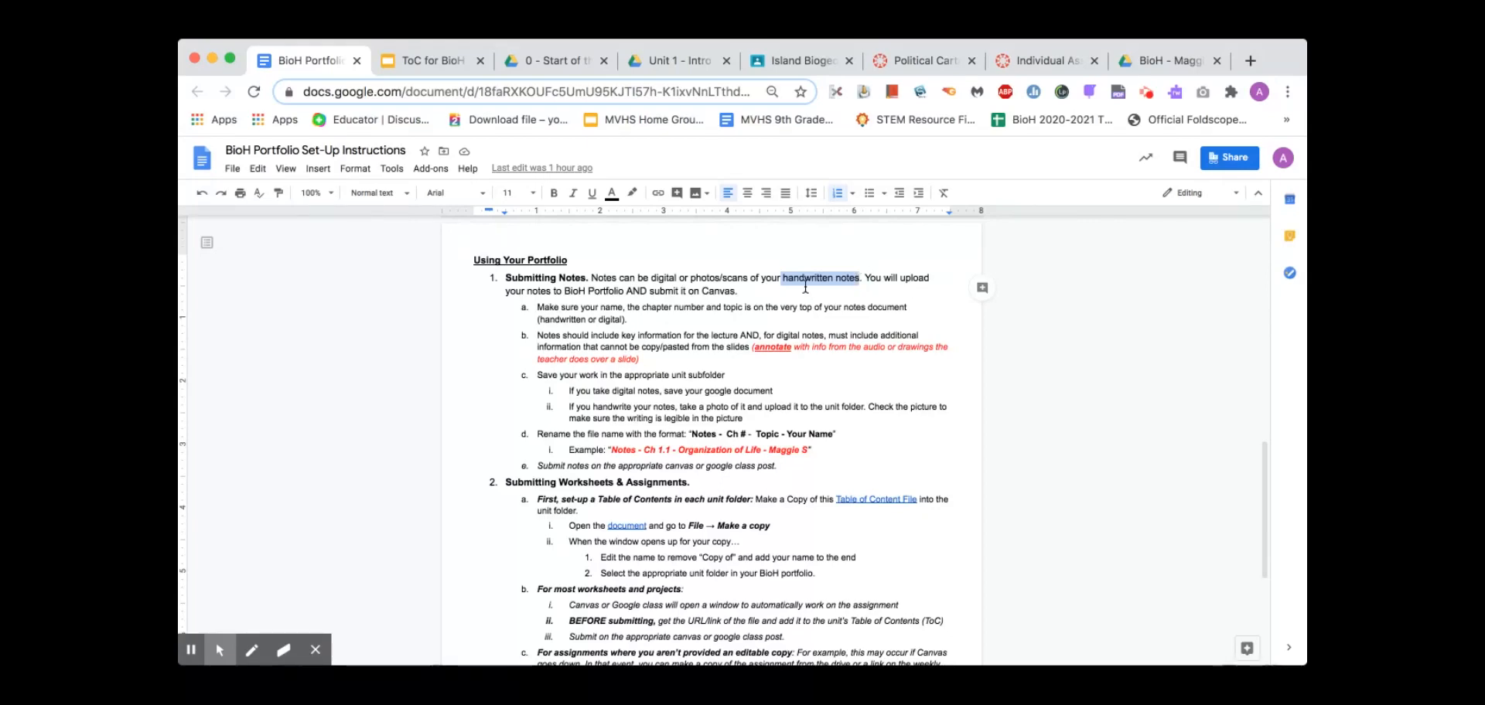
click(663, 277)
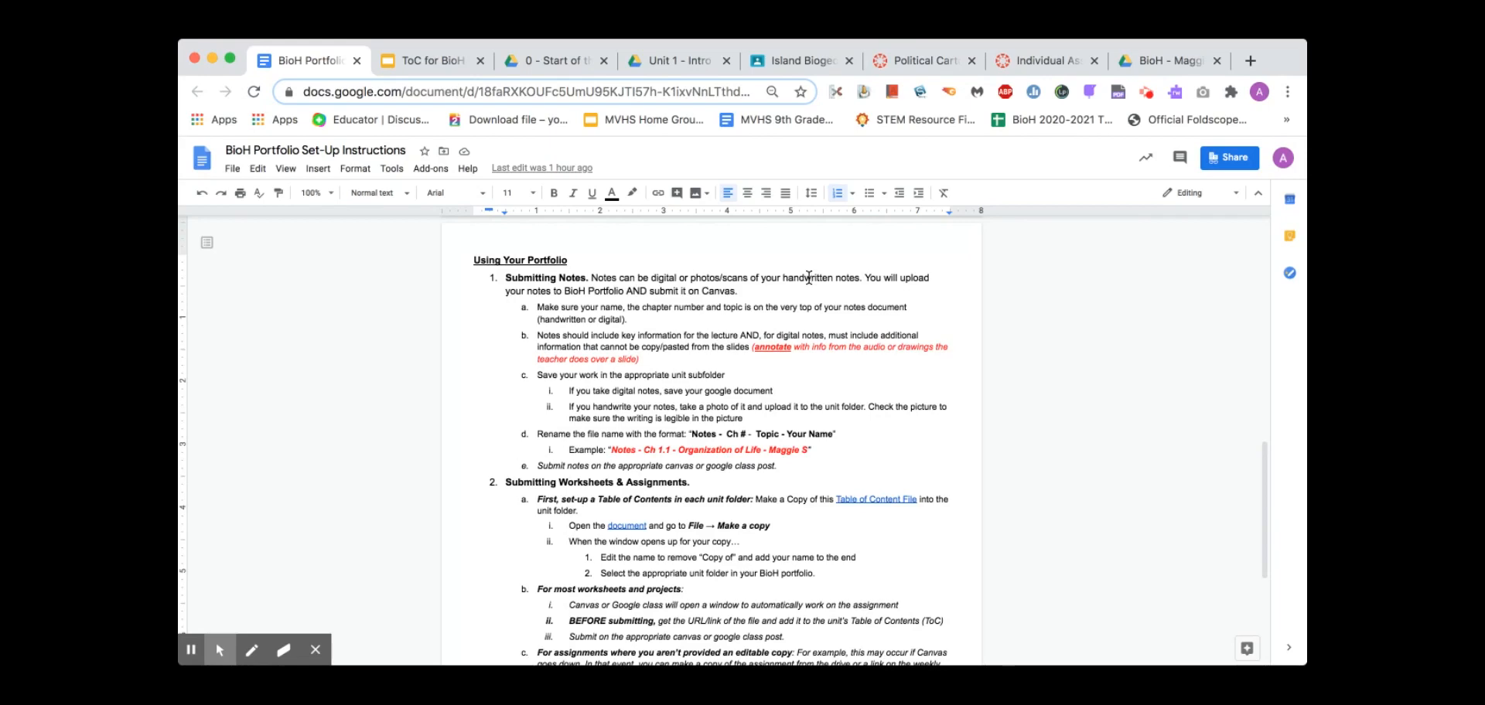
click(673, 321)
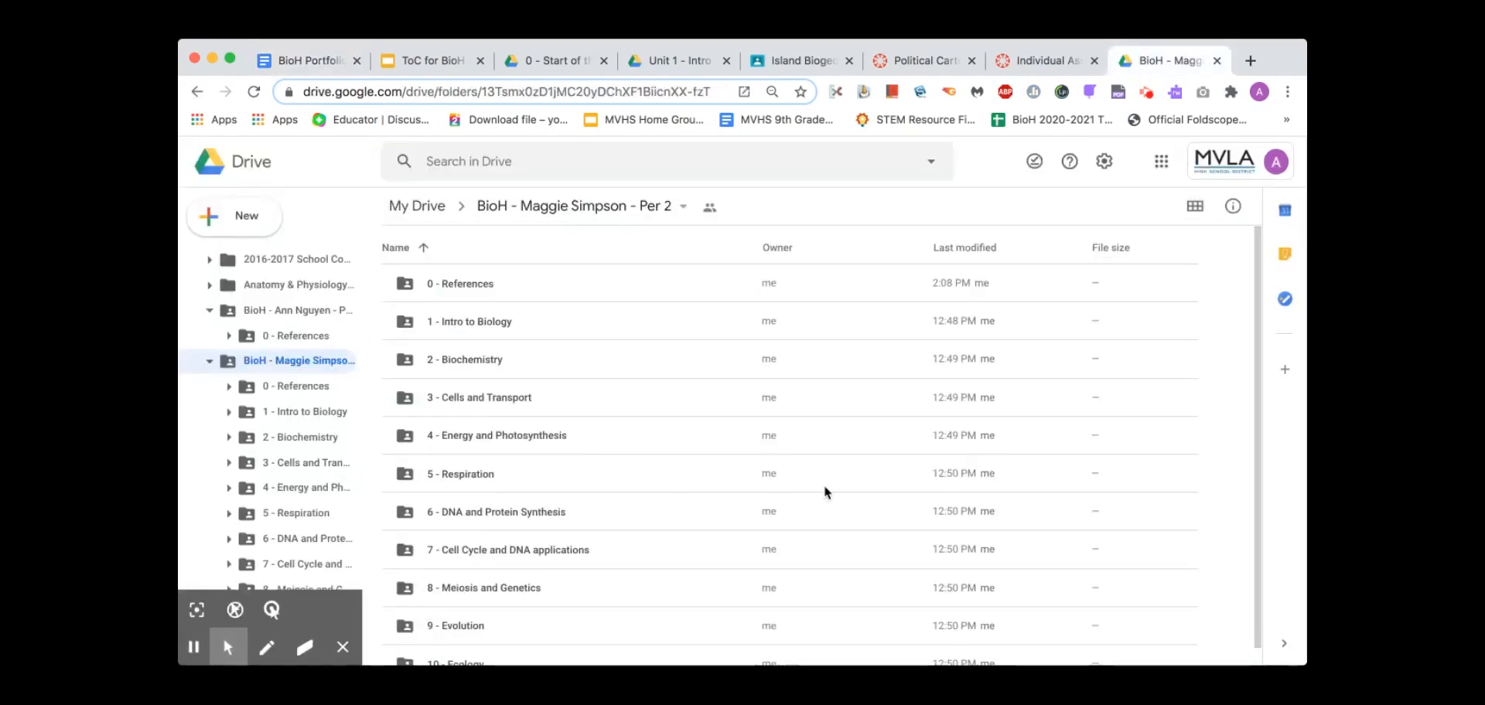
Open the '6 - DNA and Protein Synthesis' folder
scroll(684, 422, down, 1)
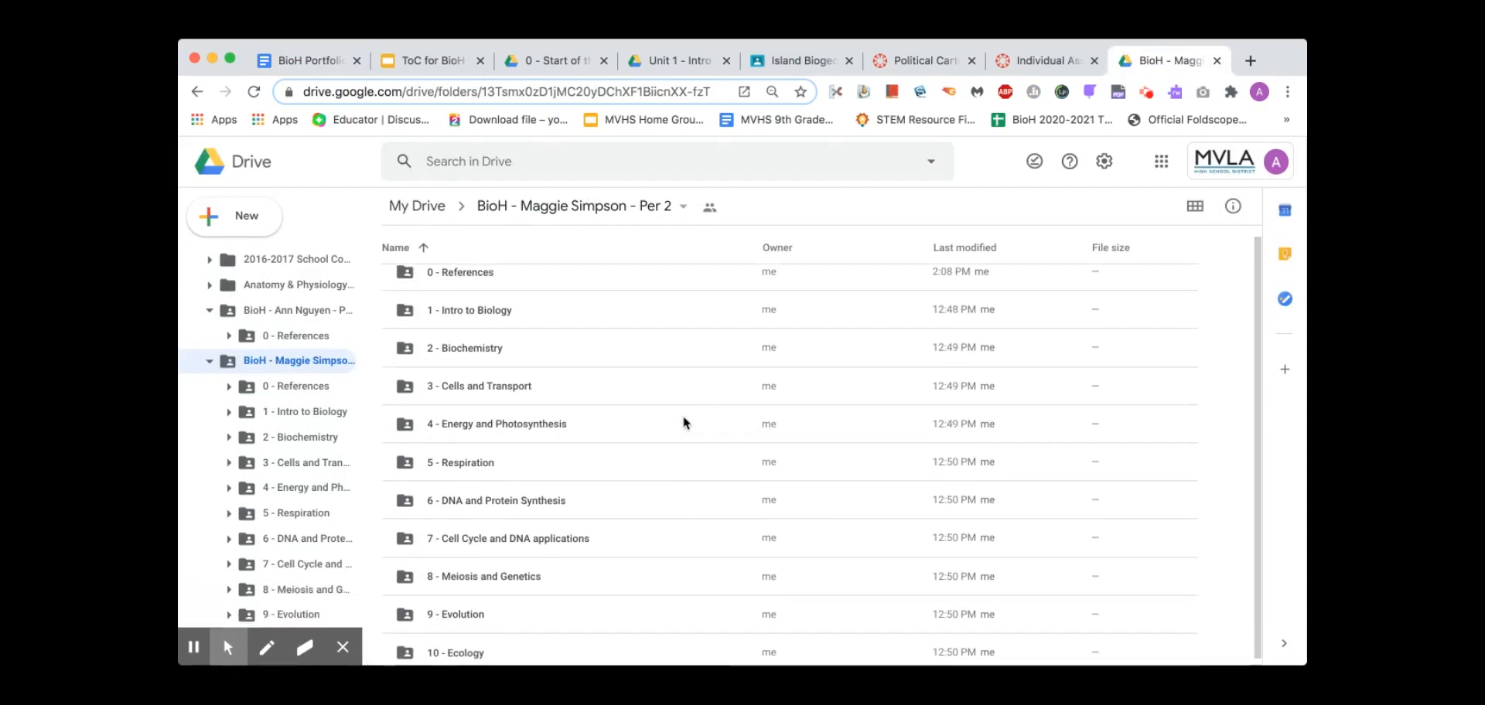
click(520, 503)
double_click(520, 502)
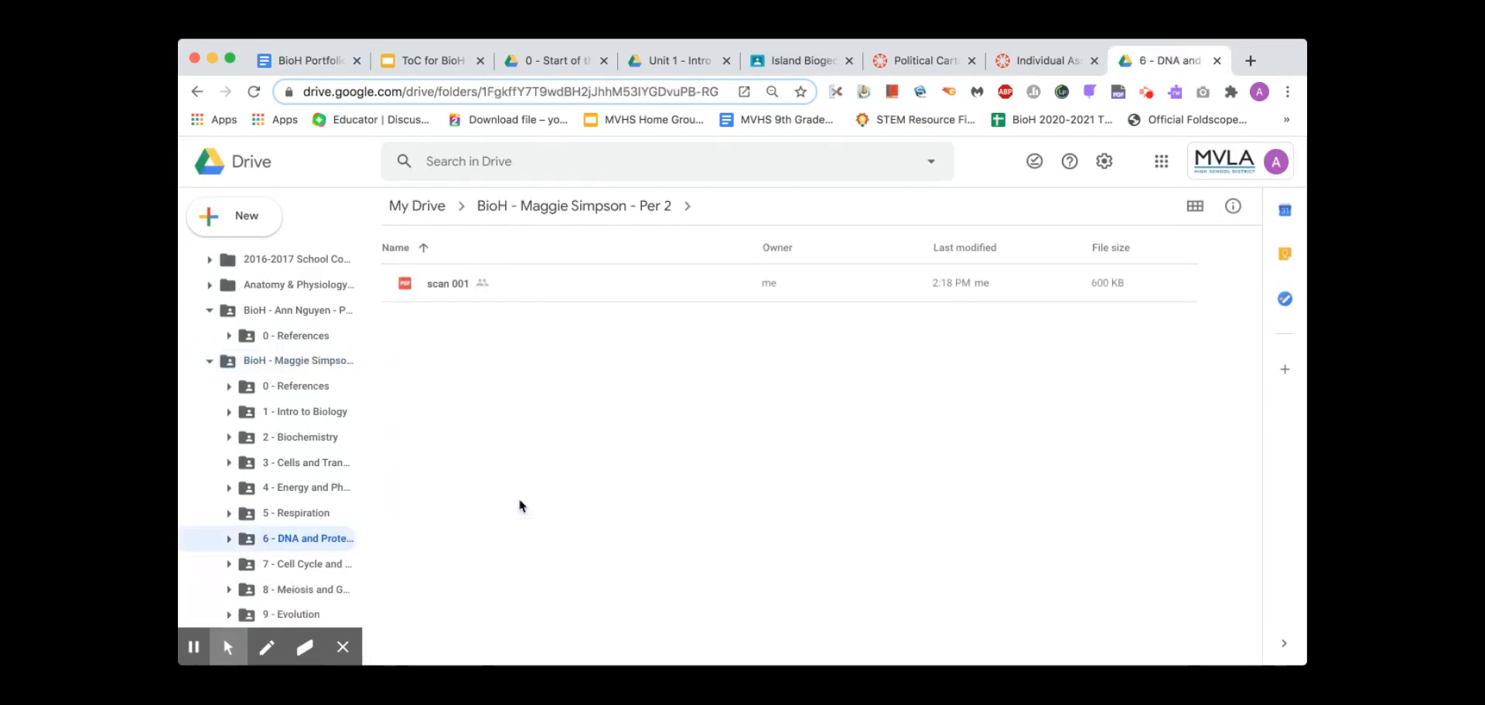
Preview the scanned notes file 'scan 001', then close the preview
double_click(448, 286)
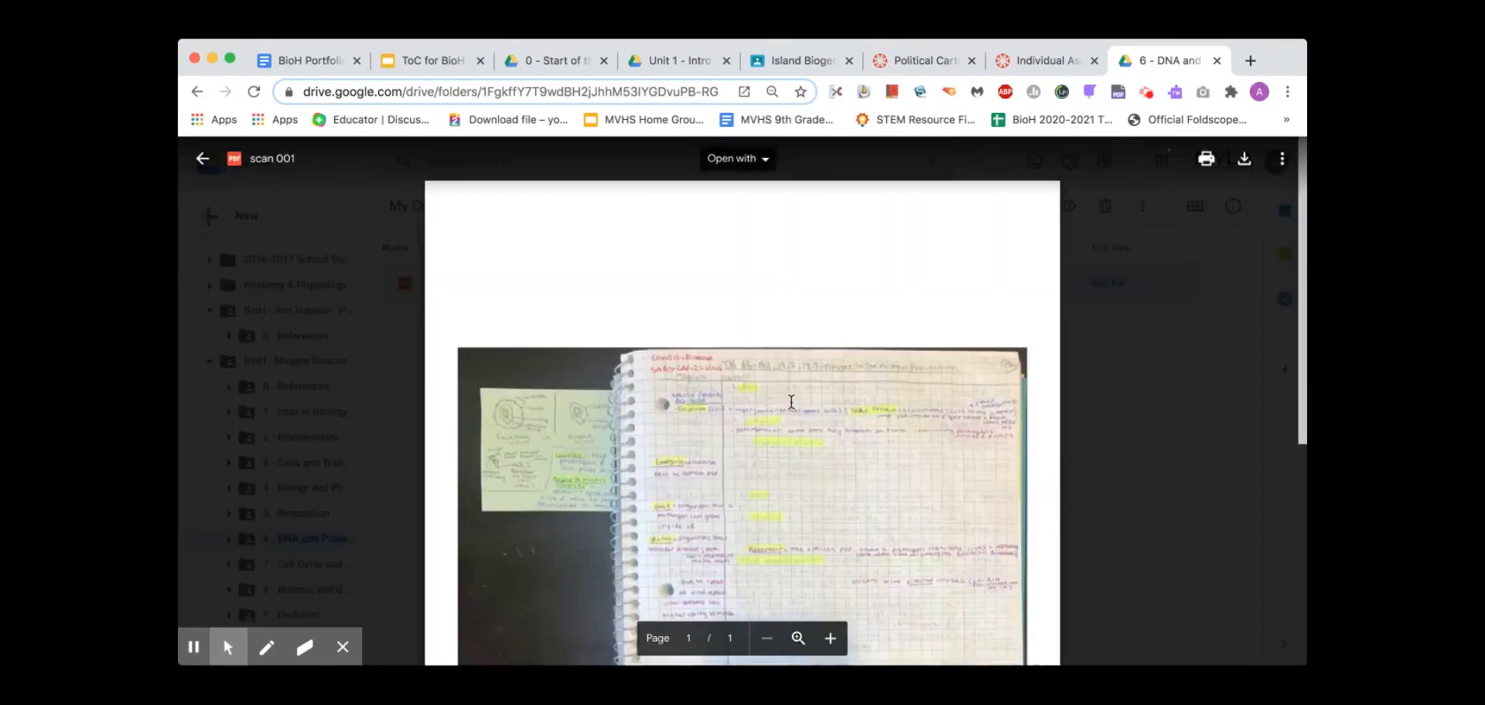
scroll(790, 401, down, 5)
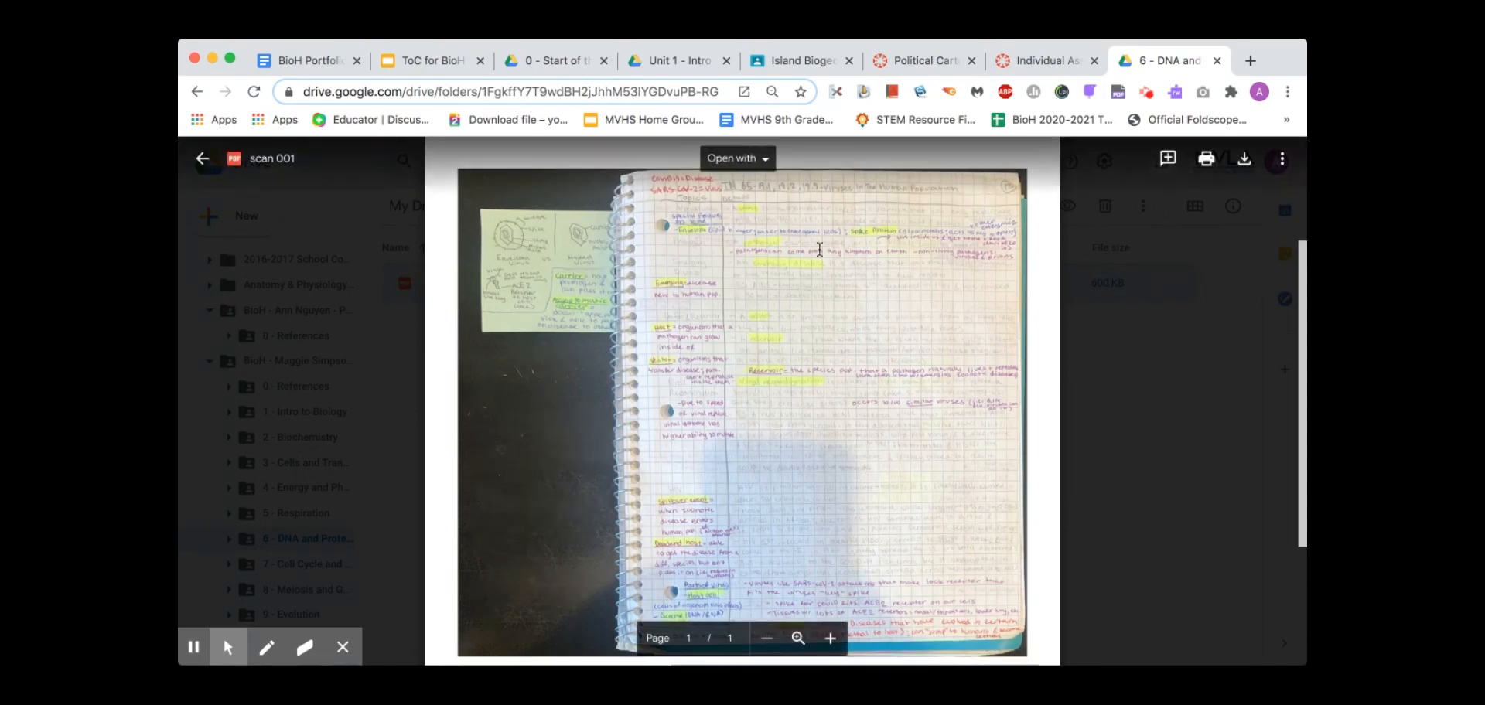
scroll(834, 328, up, 5)
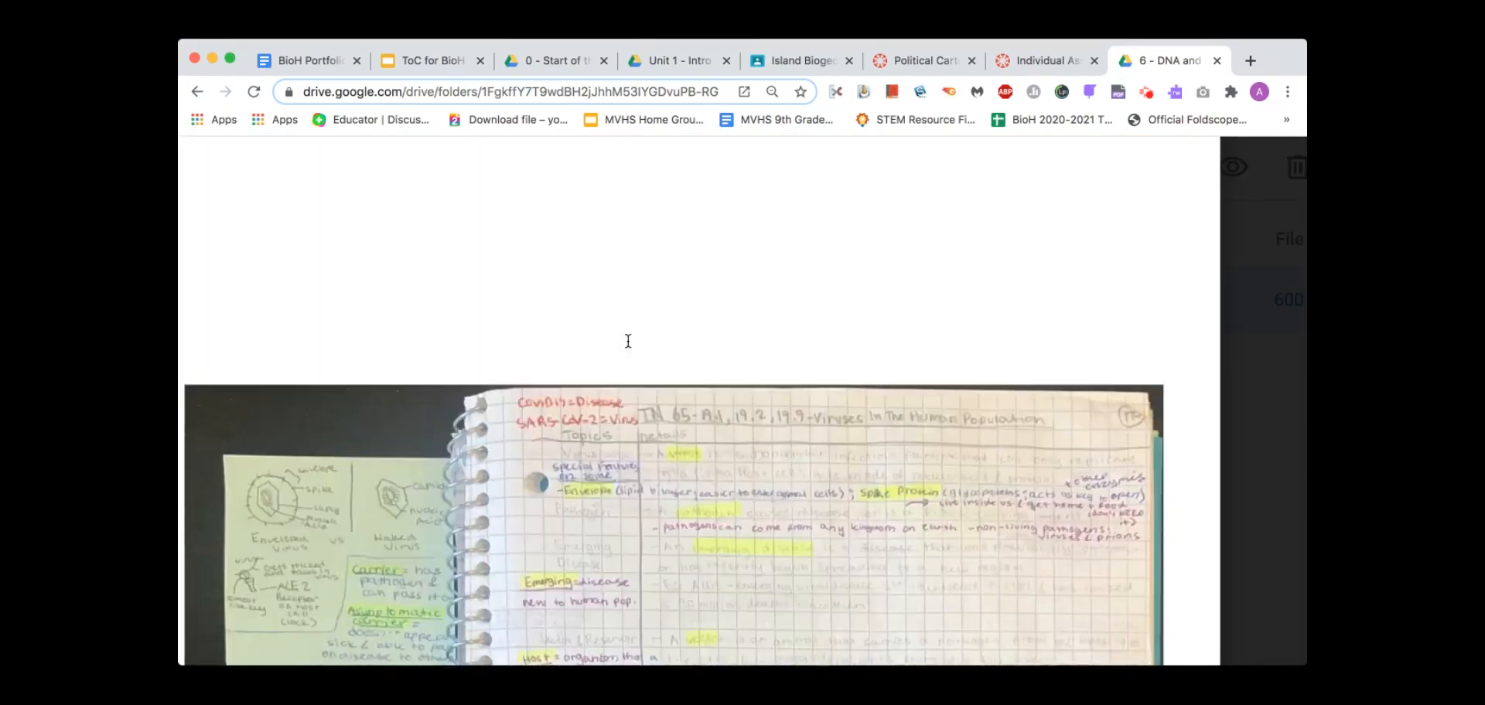
scroll(628, 341, down, 5)
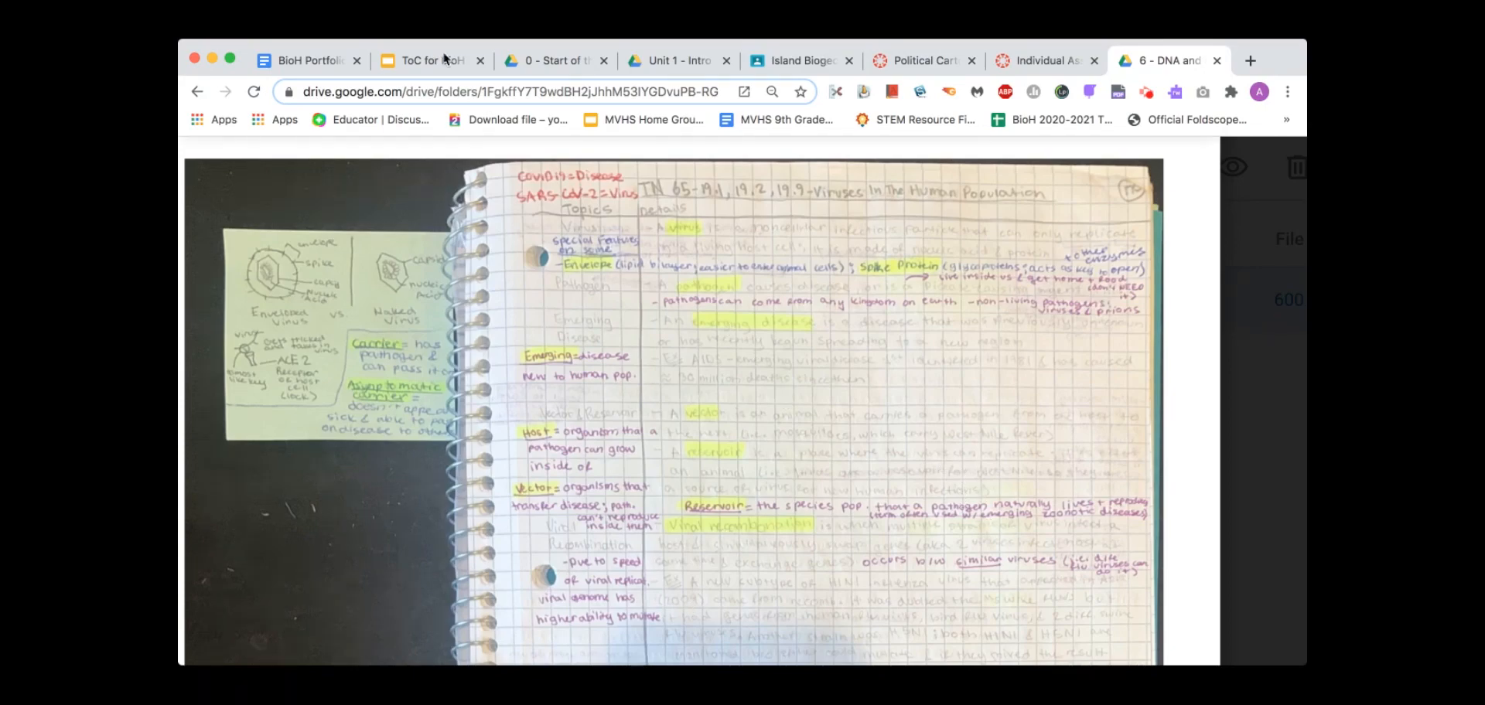
click(197, 91)
click(225, 91)
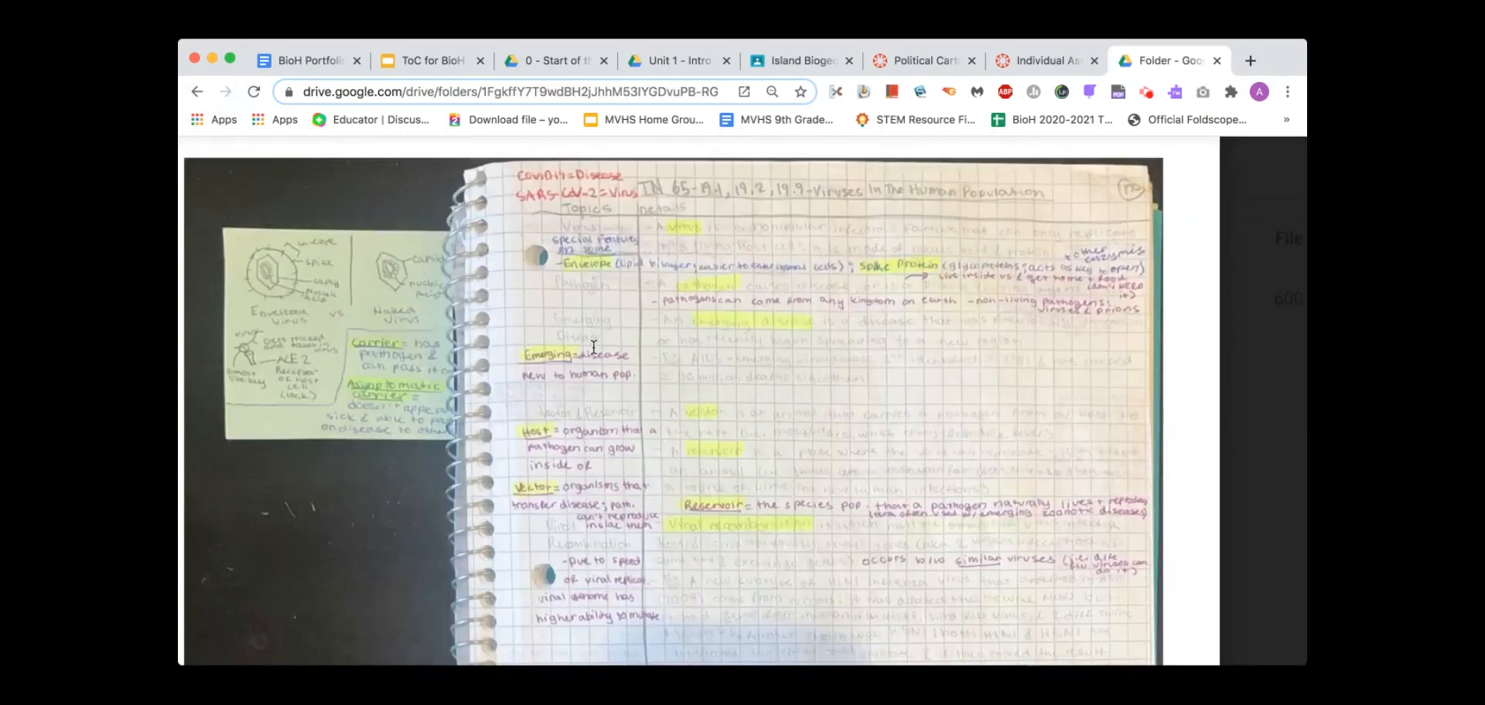
click(1260, 246)
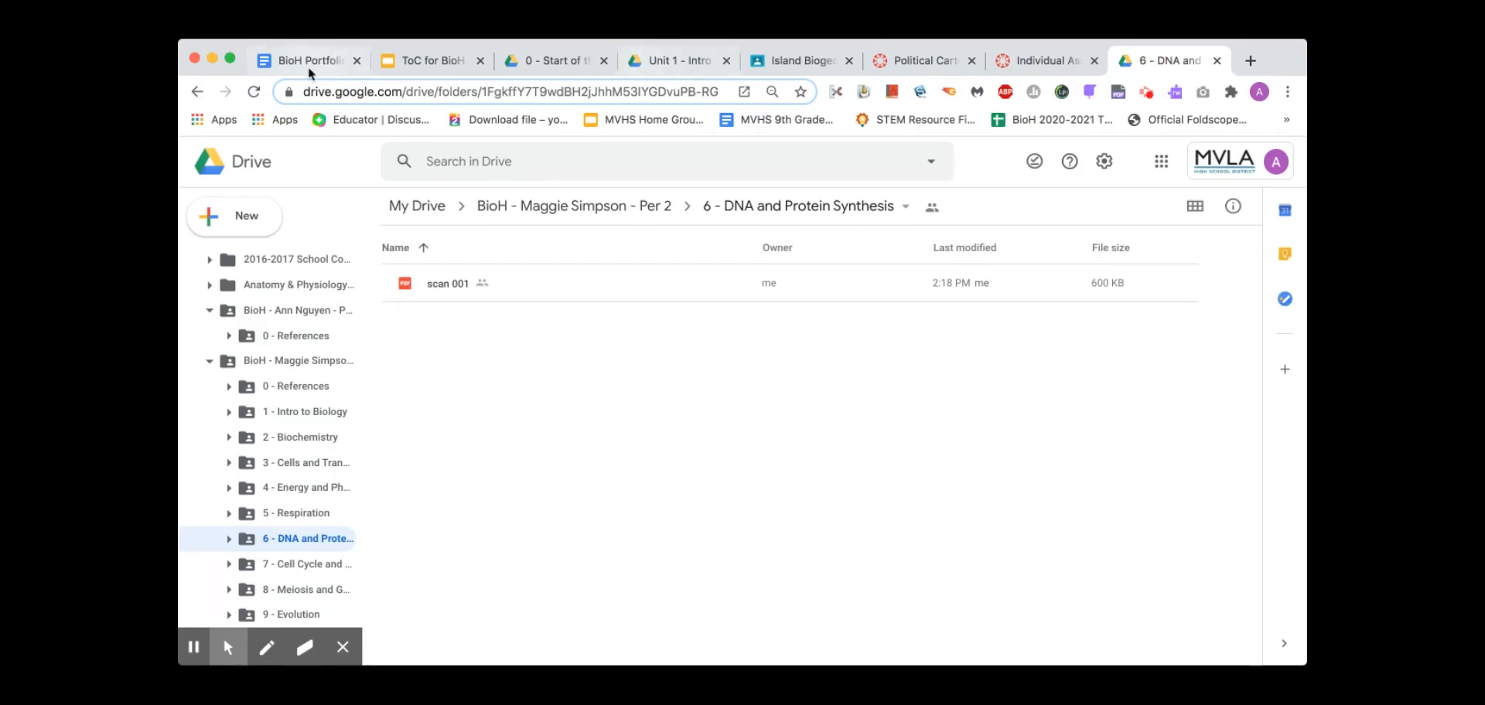
click(283, 62)
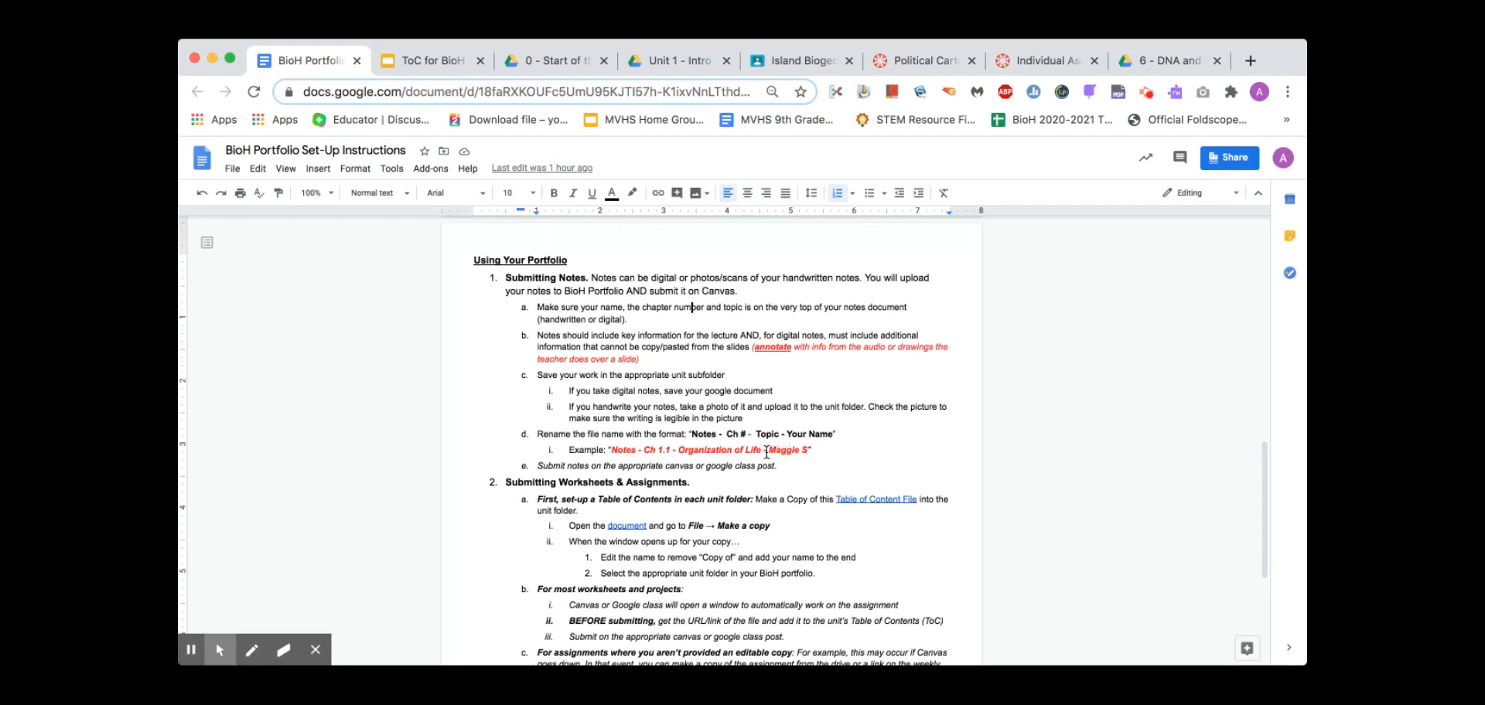
In the DNA and Protein Synthesis folder, rename scan 001 to 'Notes - 19.1 + 19.2 - Viruses - ' plus the student's name
click(1143, 63)
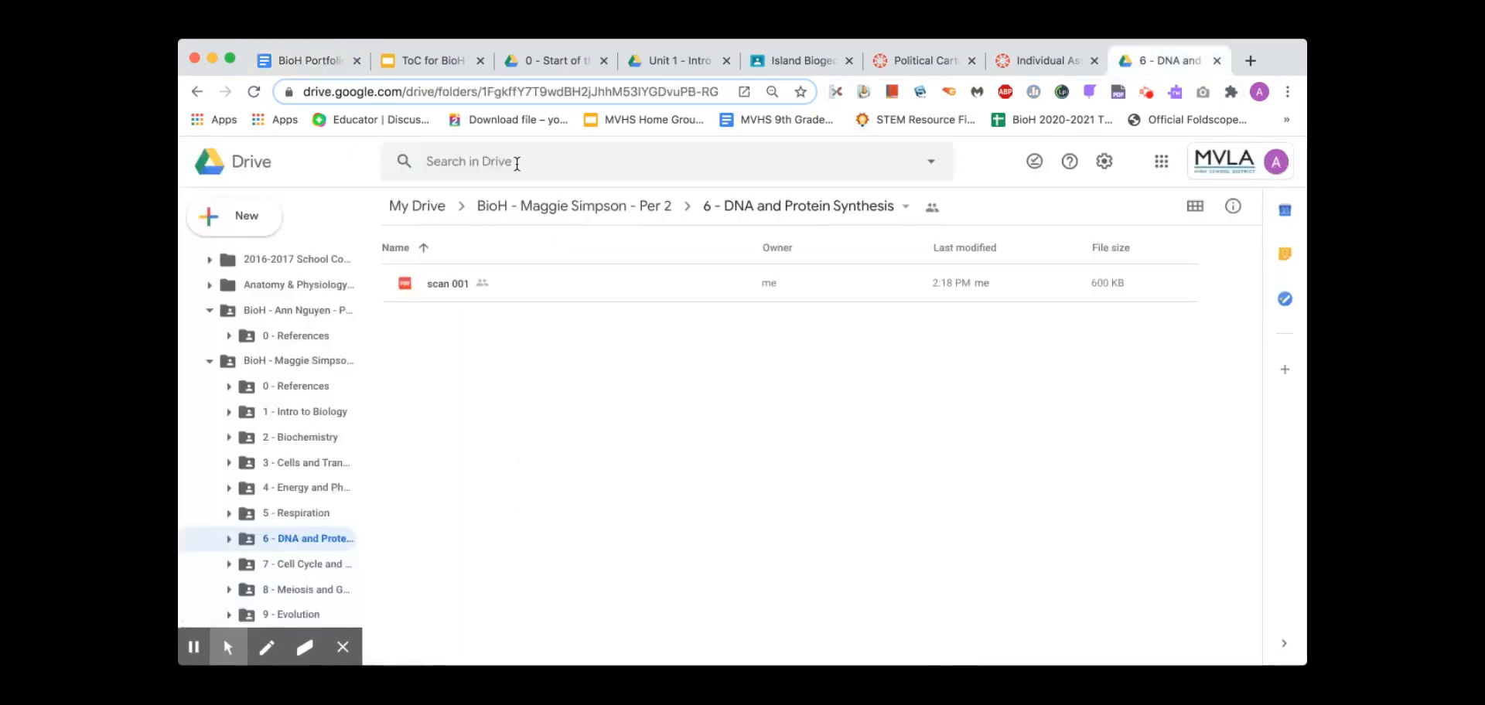
click(441, 283)
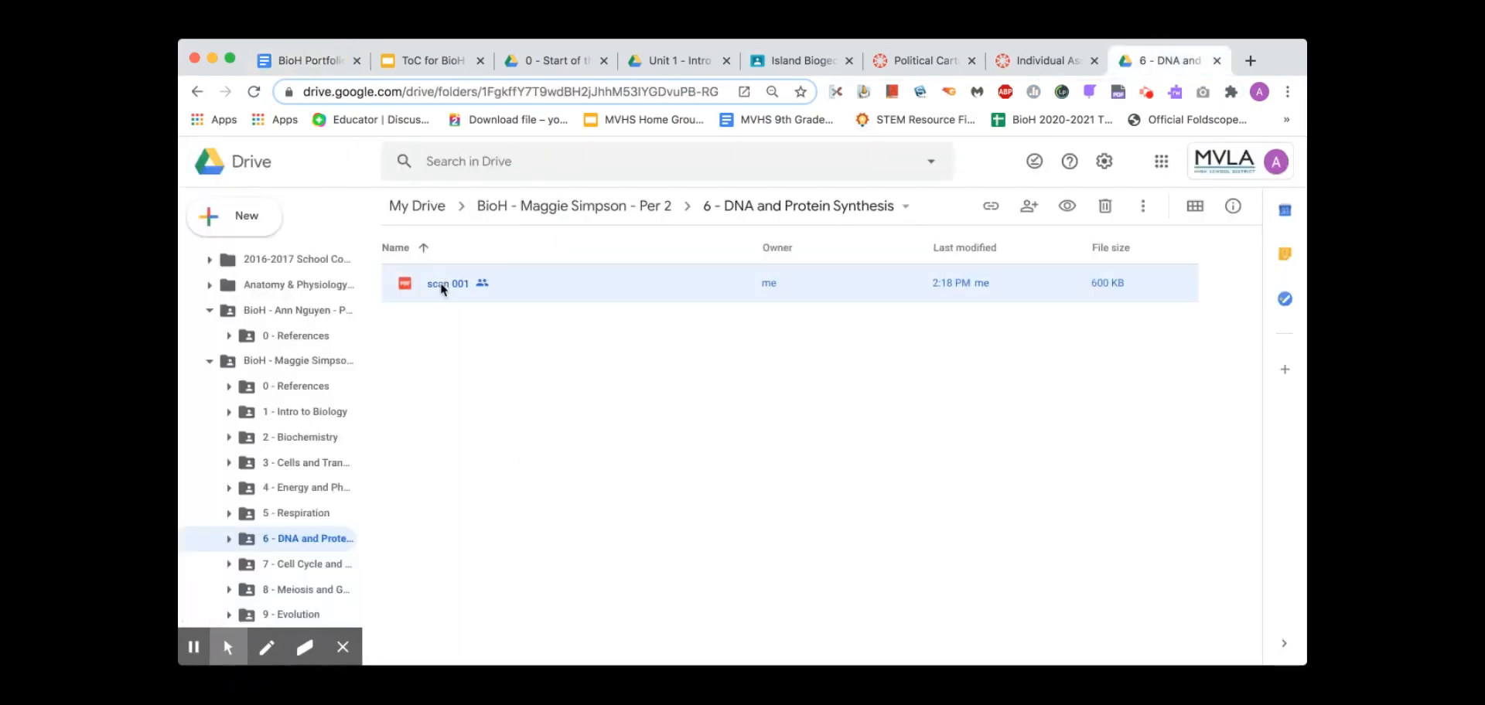
right_click(439, 283)
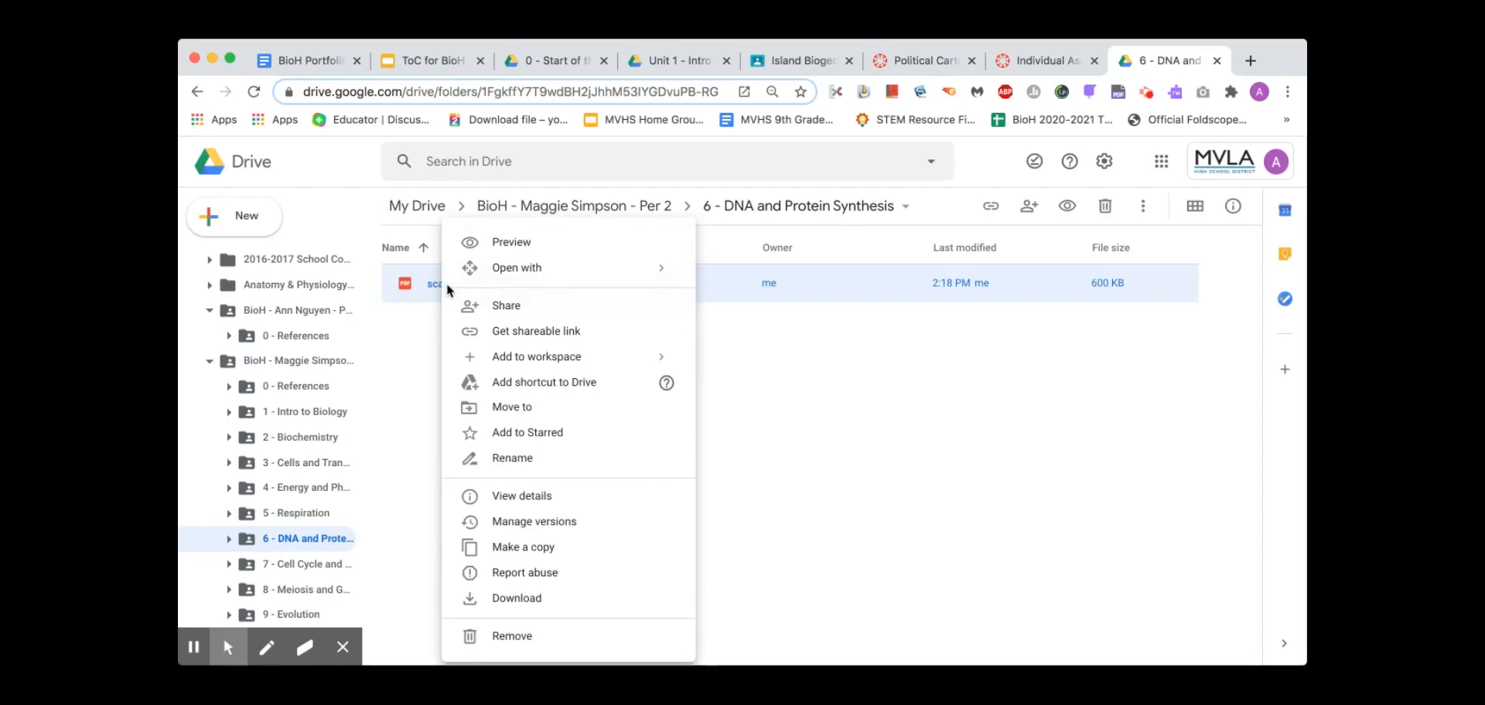
click(512, 459)
text(Notes)
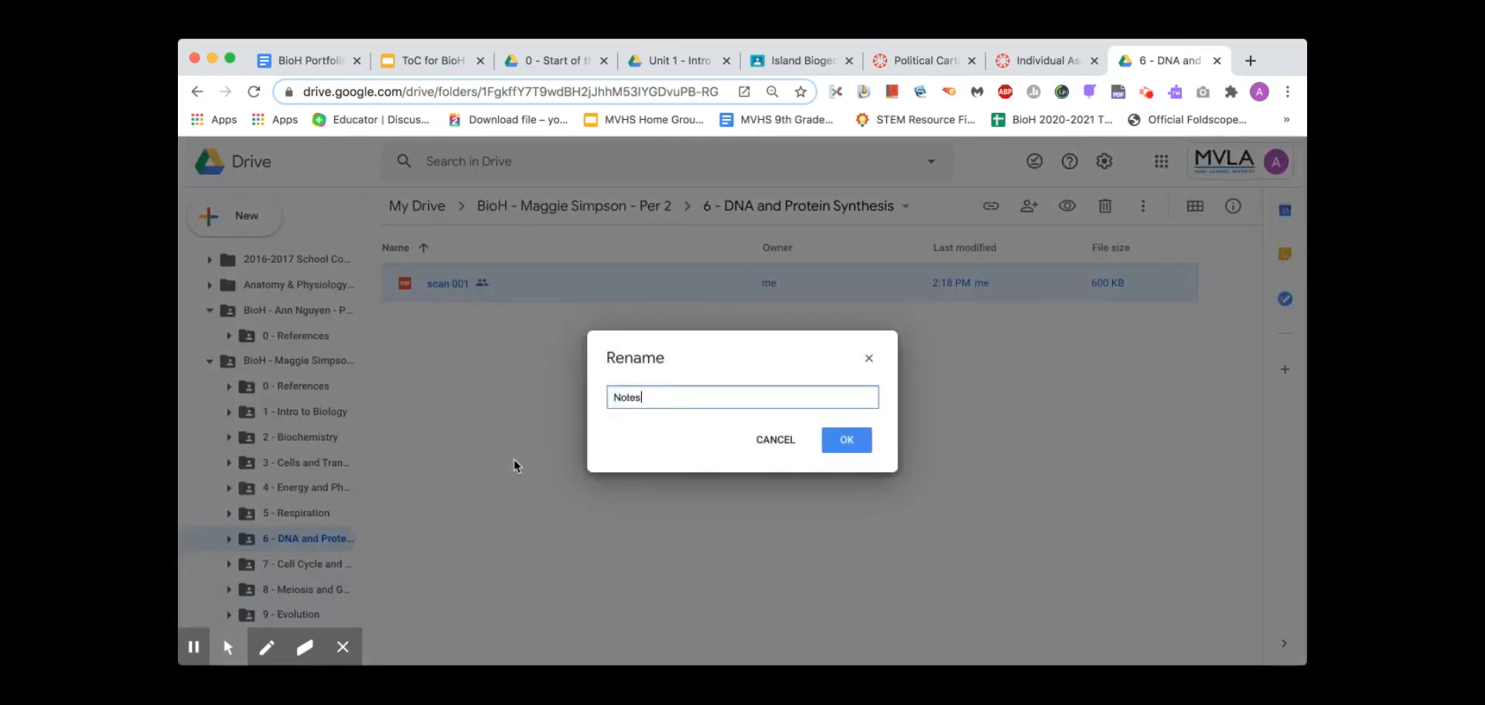
text( - 19.1 + 19.2 - Viruses - Maggie)
key(Return)
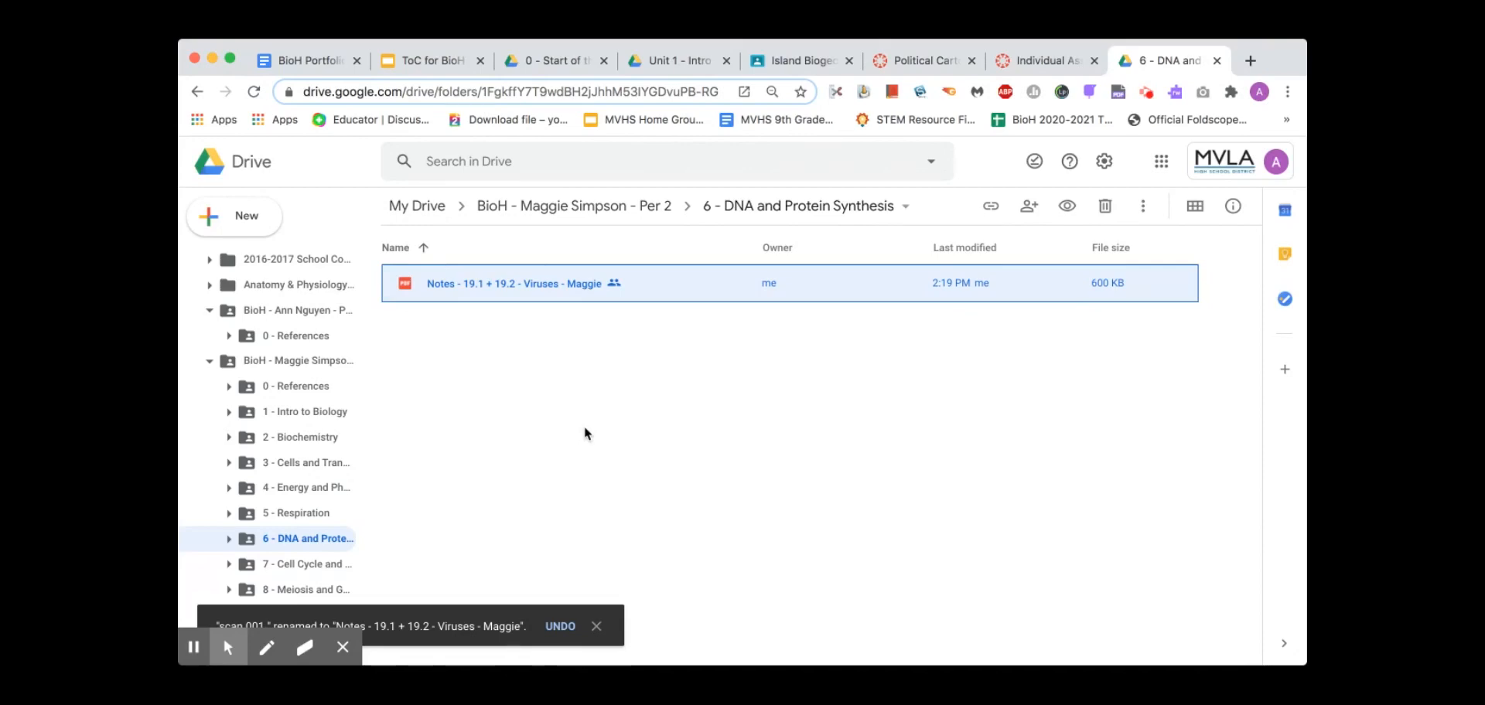
Reload the Individual Assignment page in Canvas and start a new submission with Submit Assignment
click(1020, 63)
scroll(1047, 242, up, 15)
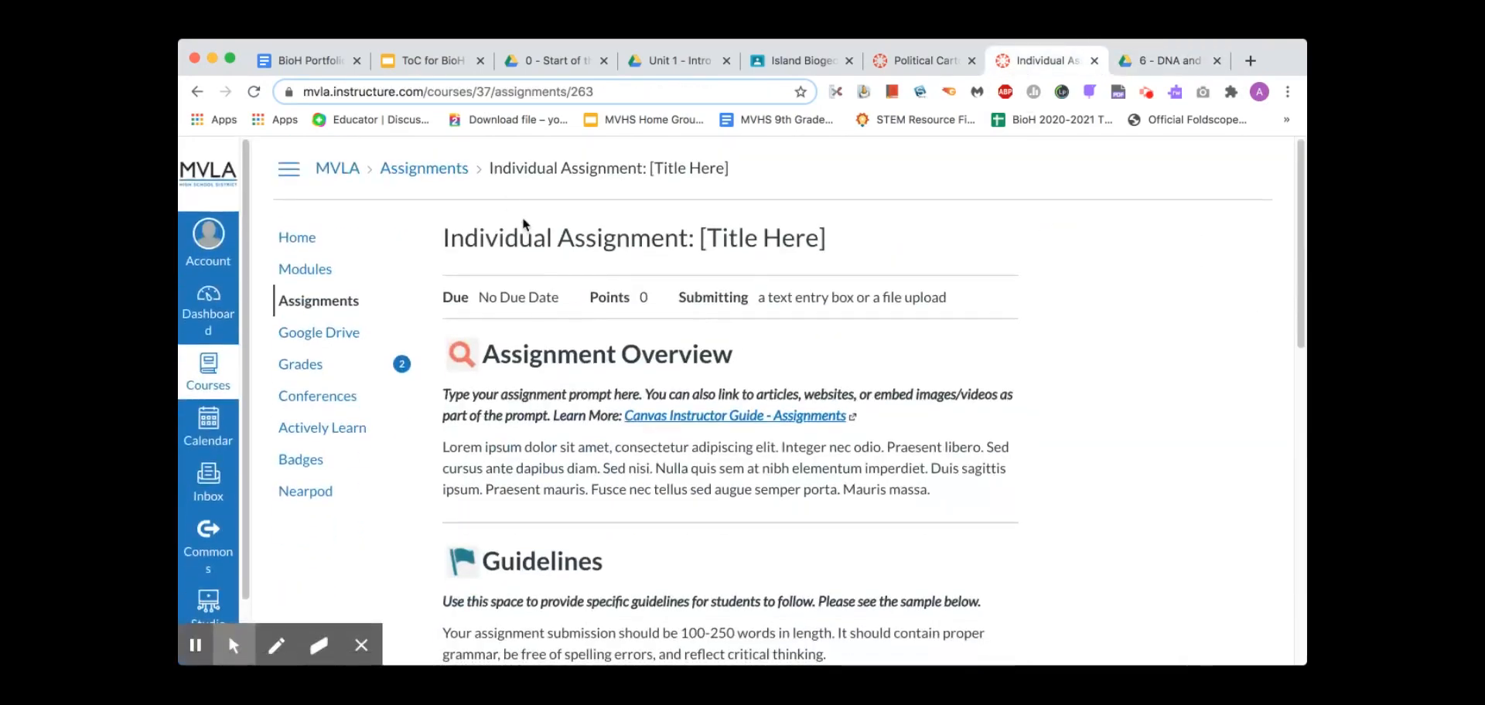
click(254, 91)
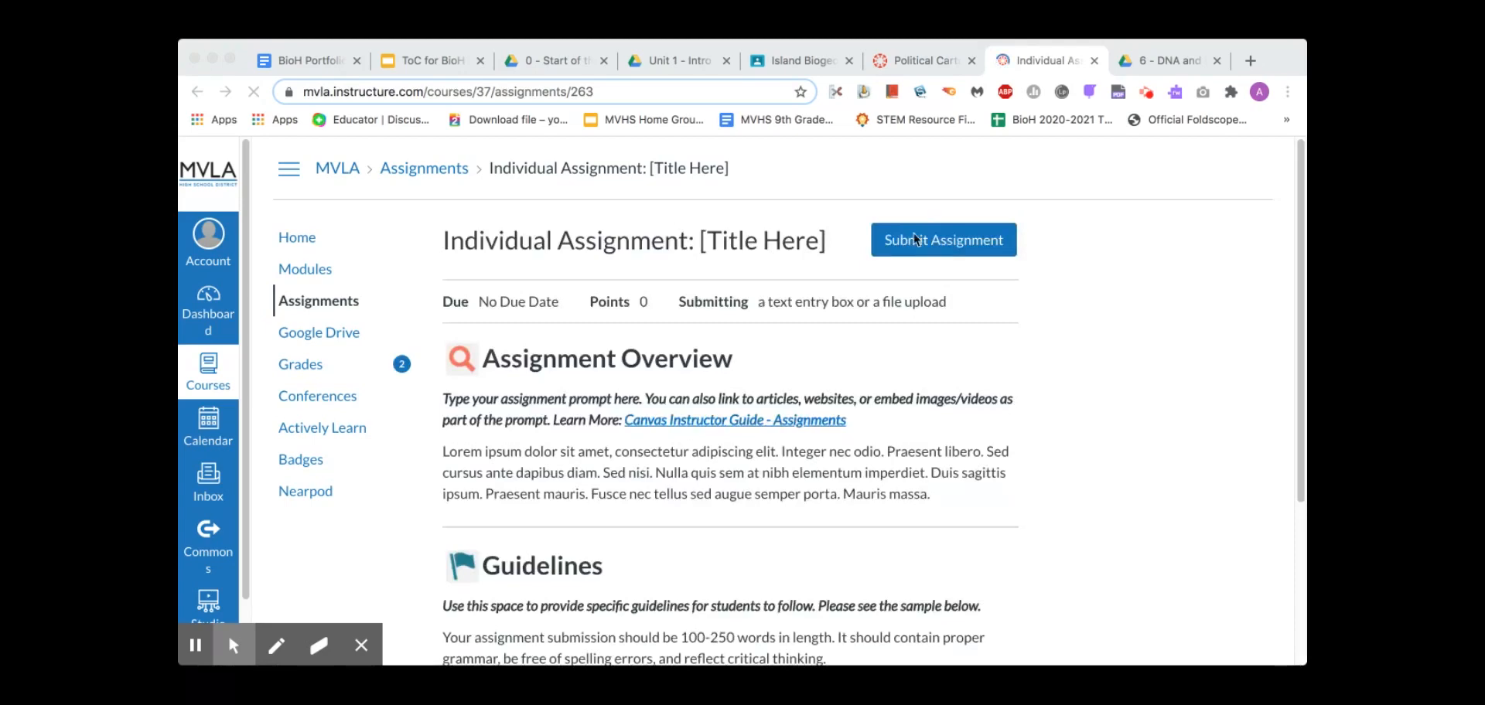
click(974, 248)
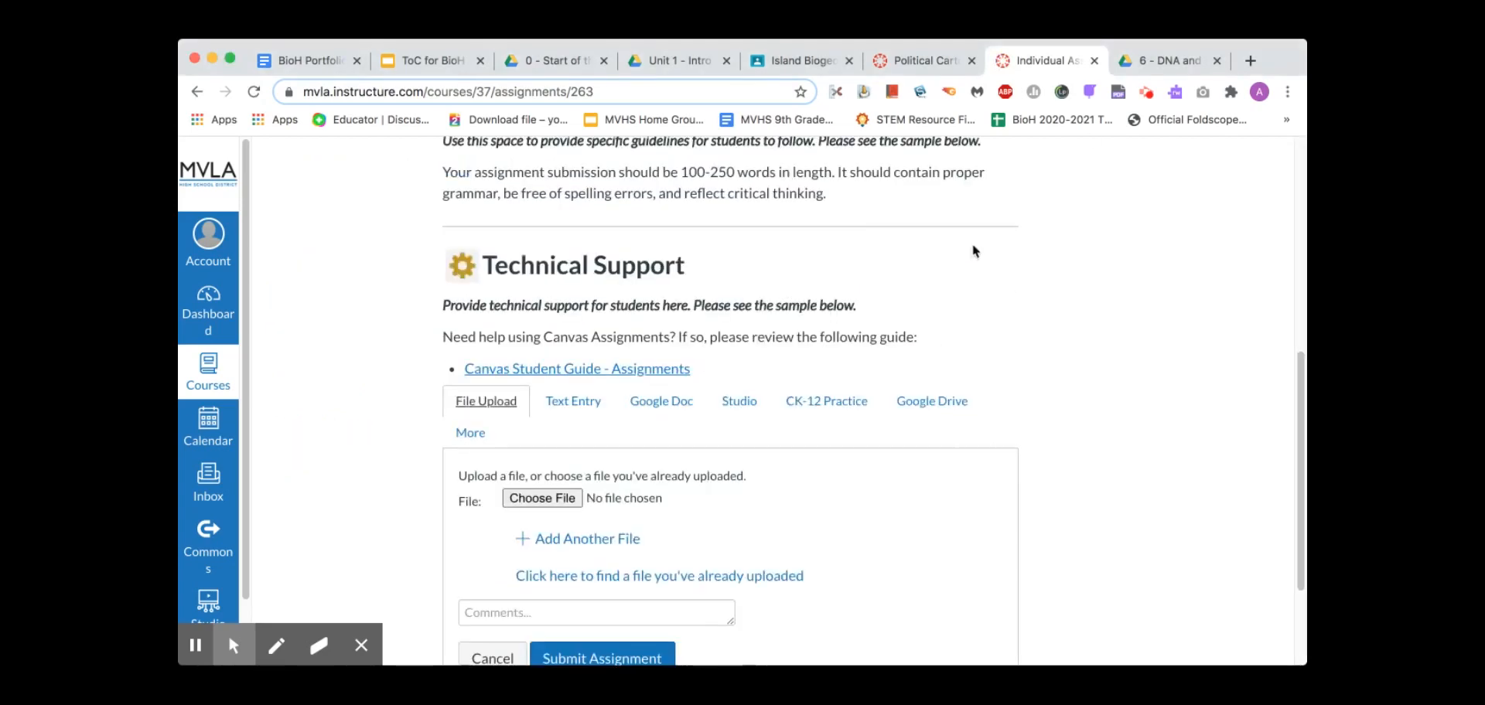
click(1150, 68)
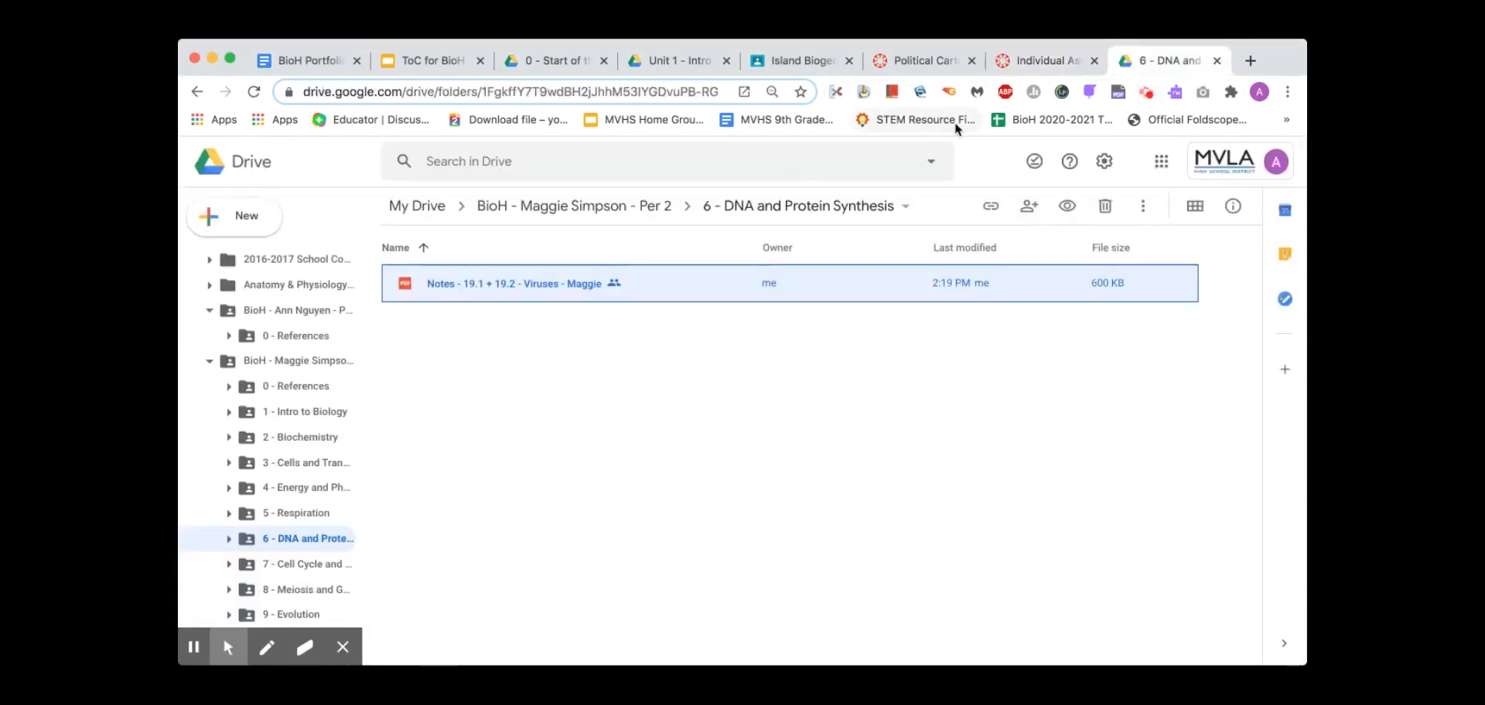
click(1028, 61)
Submit the Viruses notes from Google Drive, found under the Per 2 folder in 6 - DNA and Protein Synthesis
scroll(897, 406, down, 3)
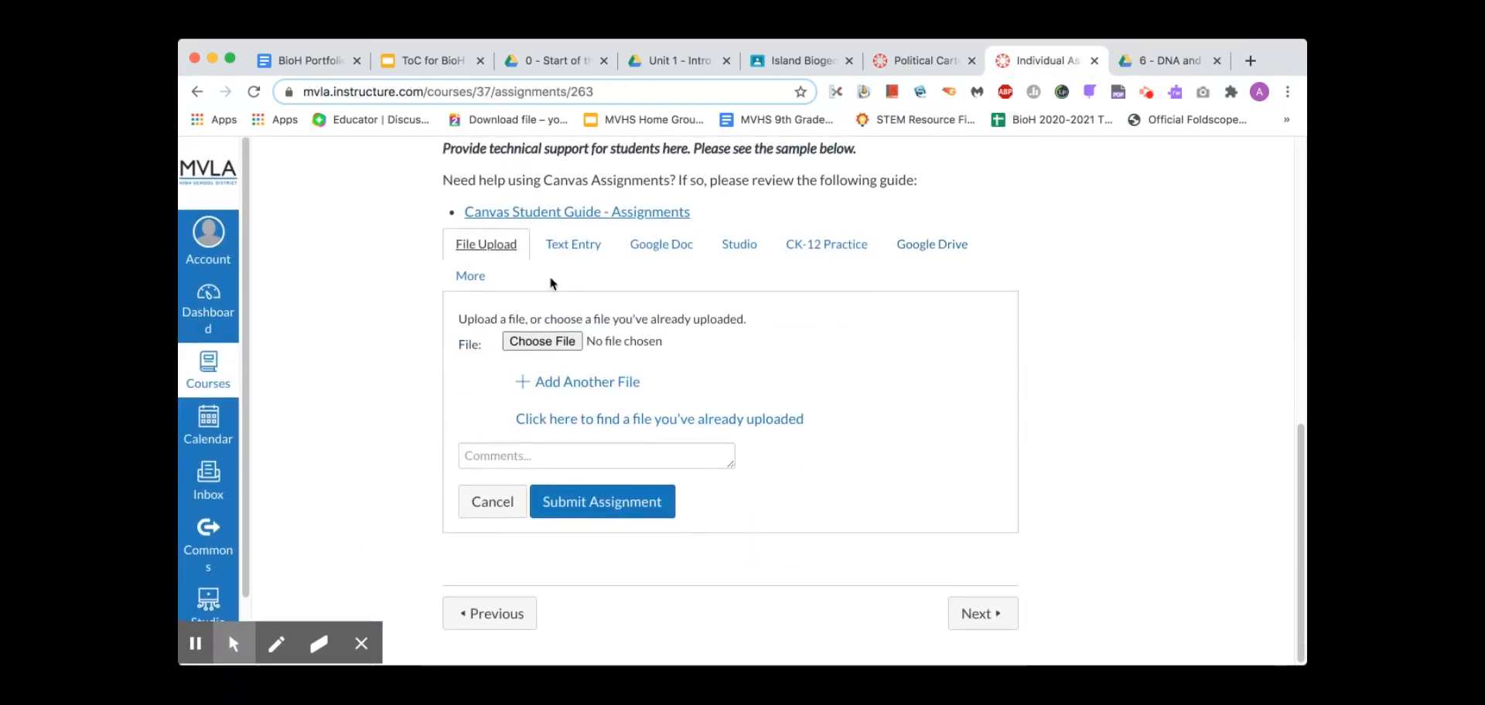
click(927, 246)
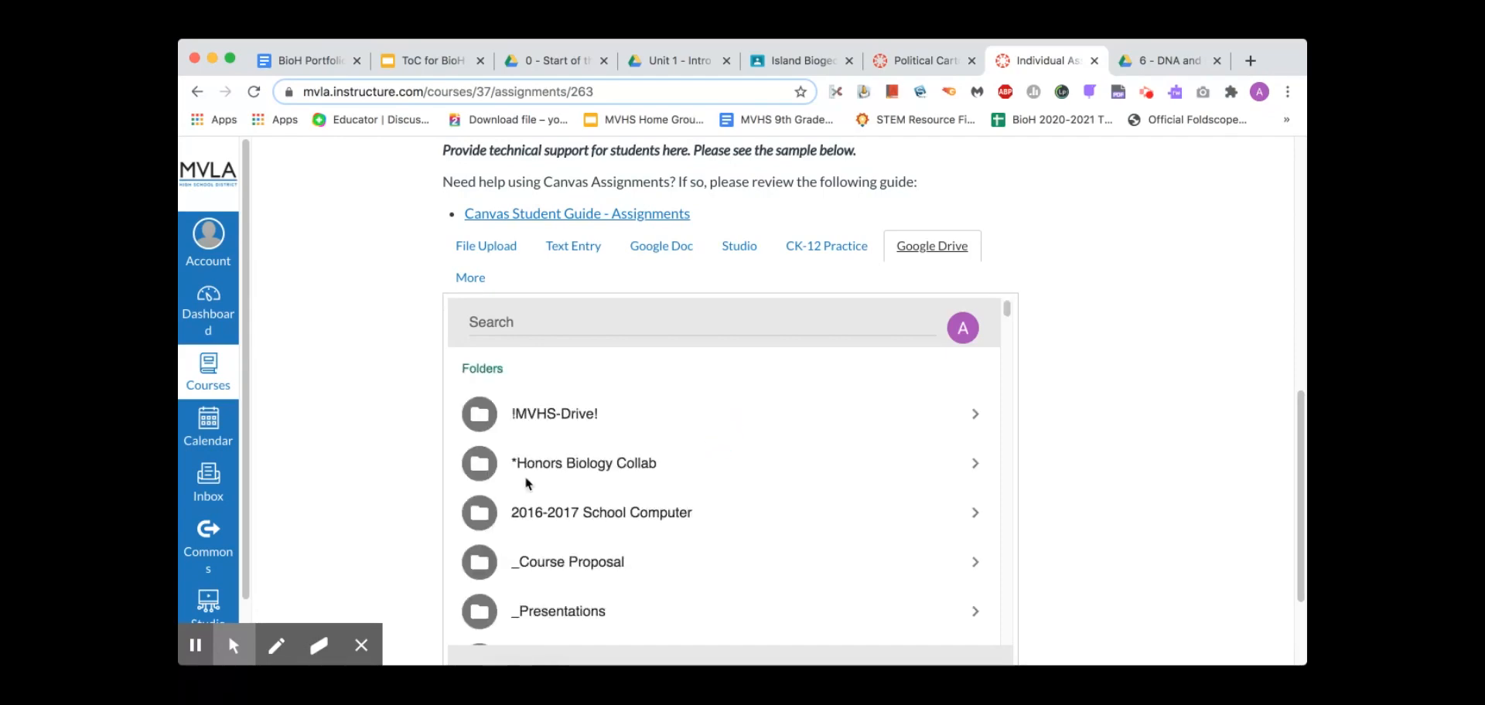
scroll(526, 483, down, 10)
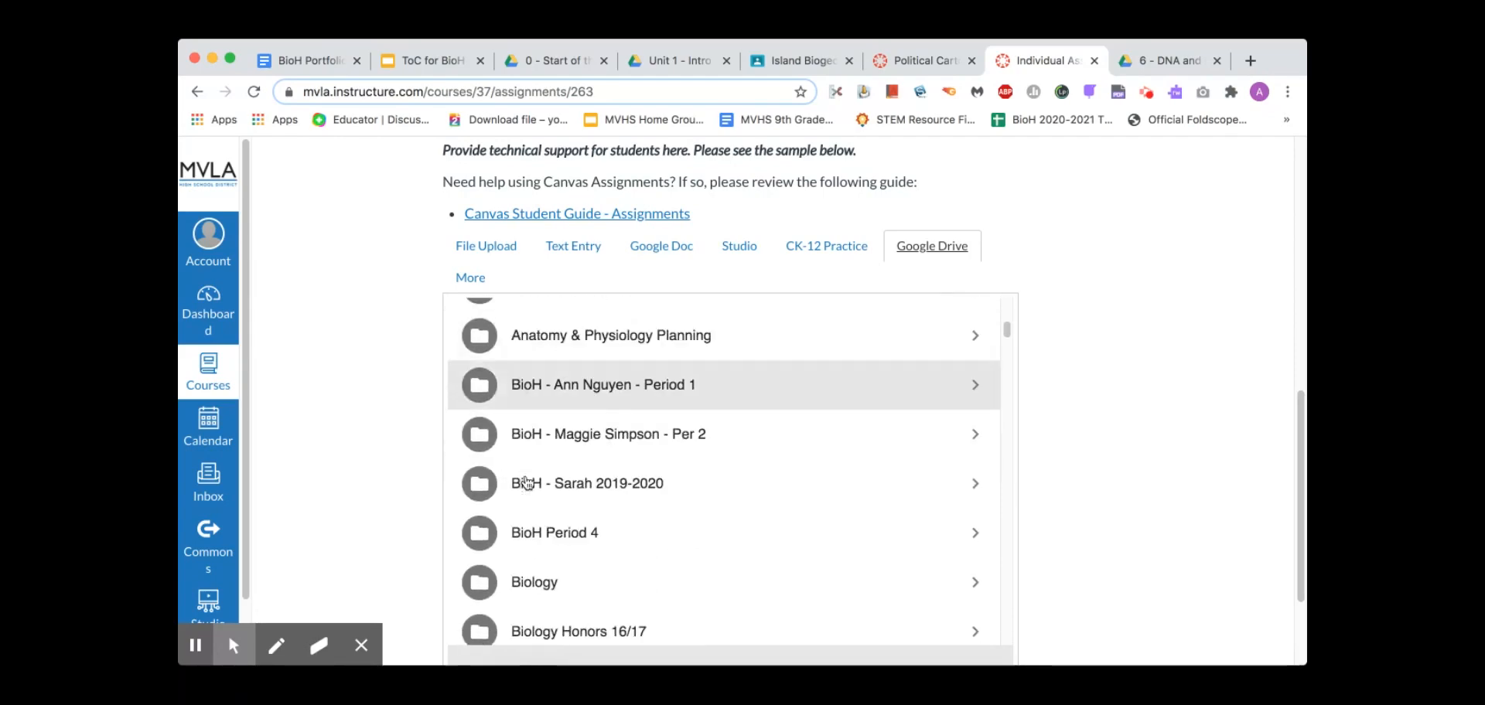
click(569, 400)
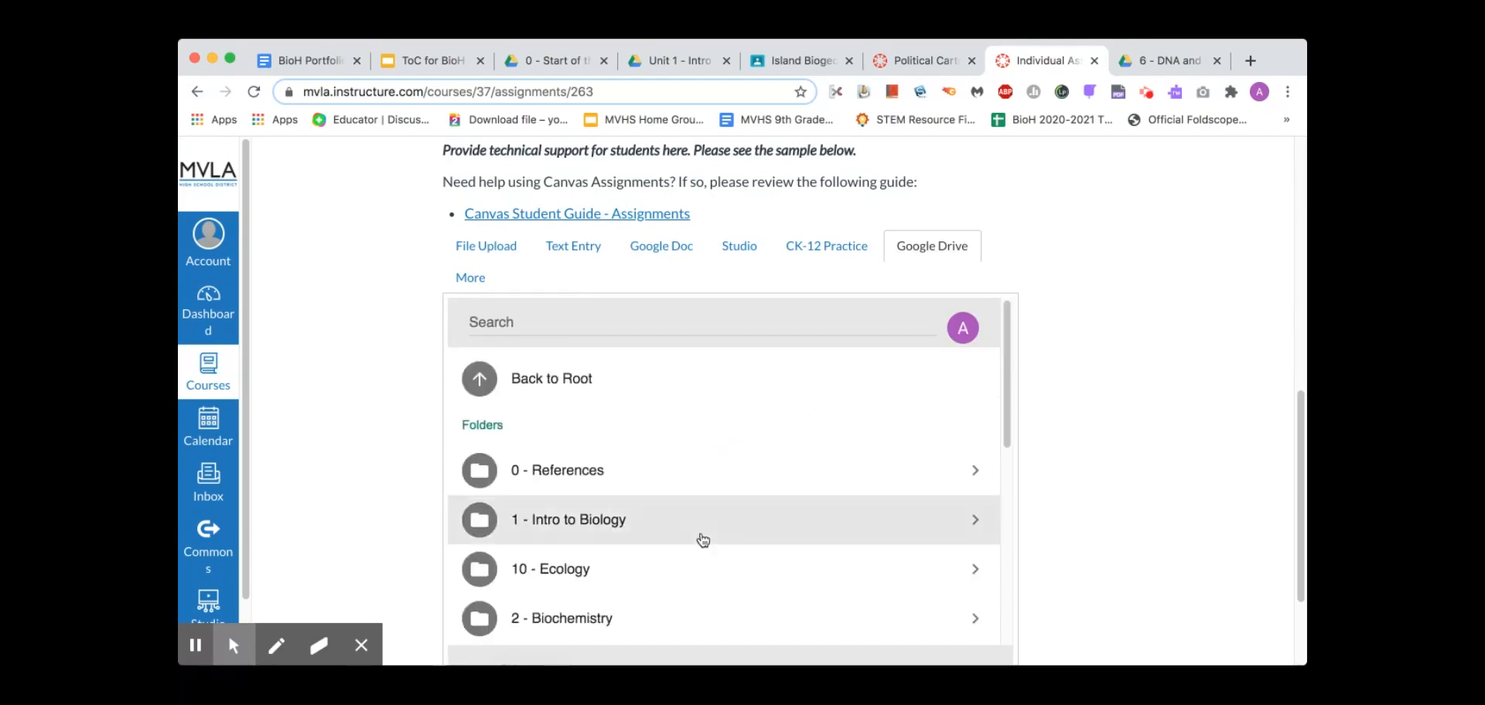
scroll(700, 537, down, 2)
scroll(702, 538, down, 4)
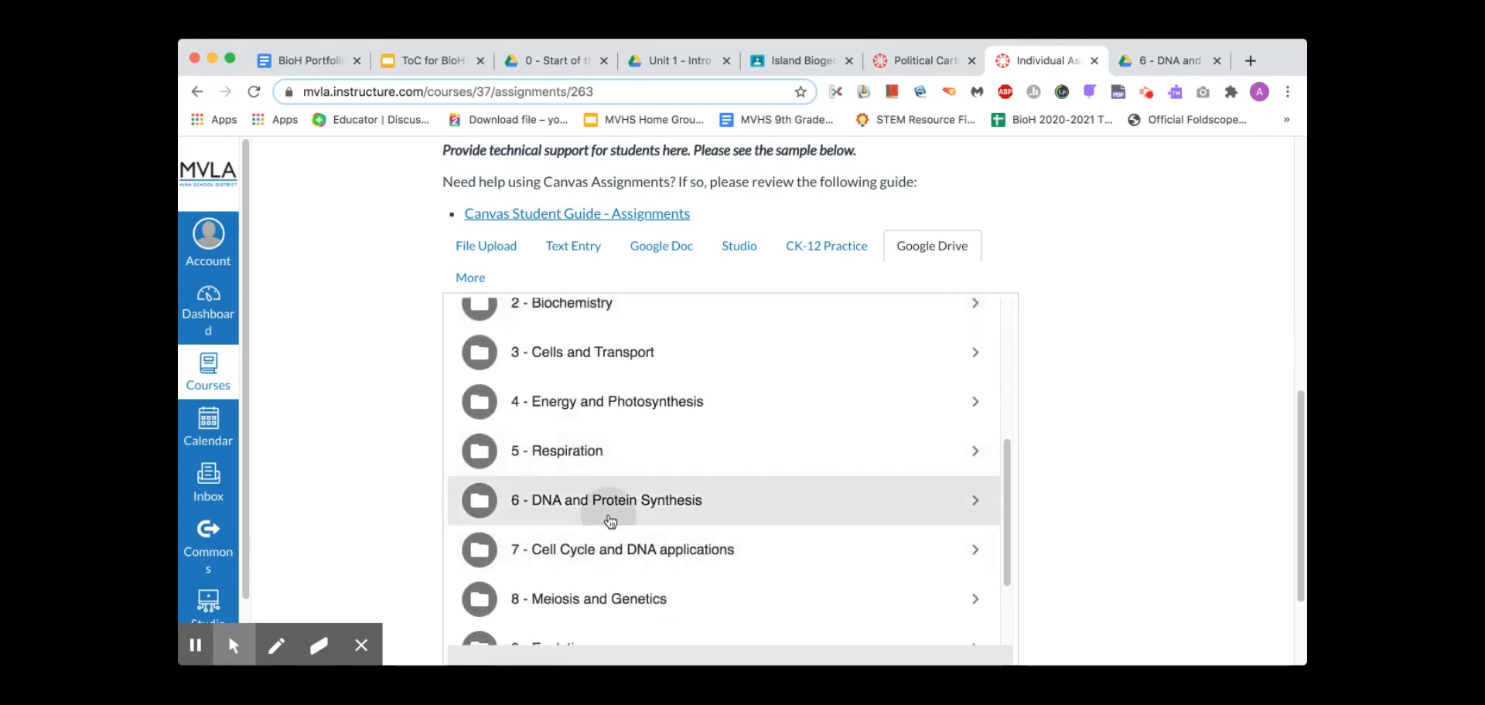
click(611, 522)
click(624, 568)
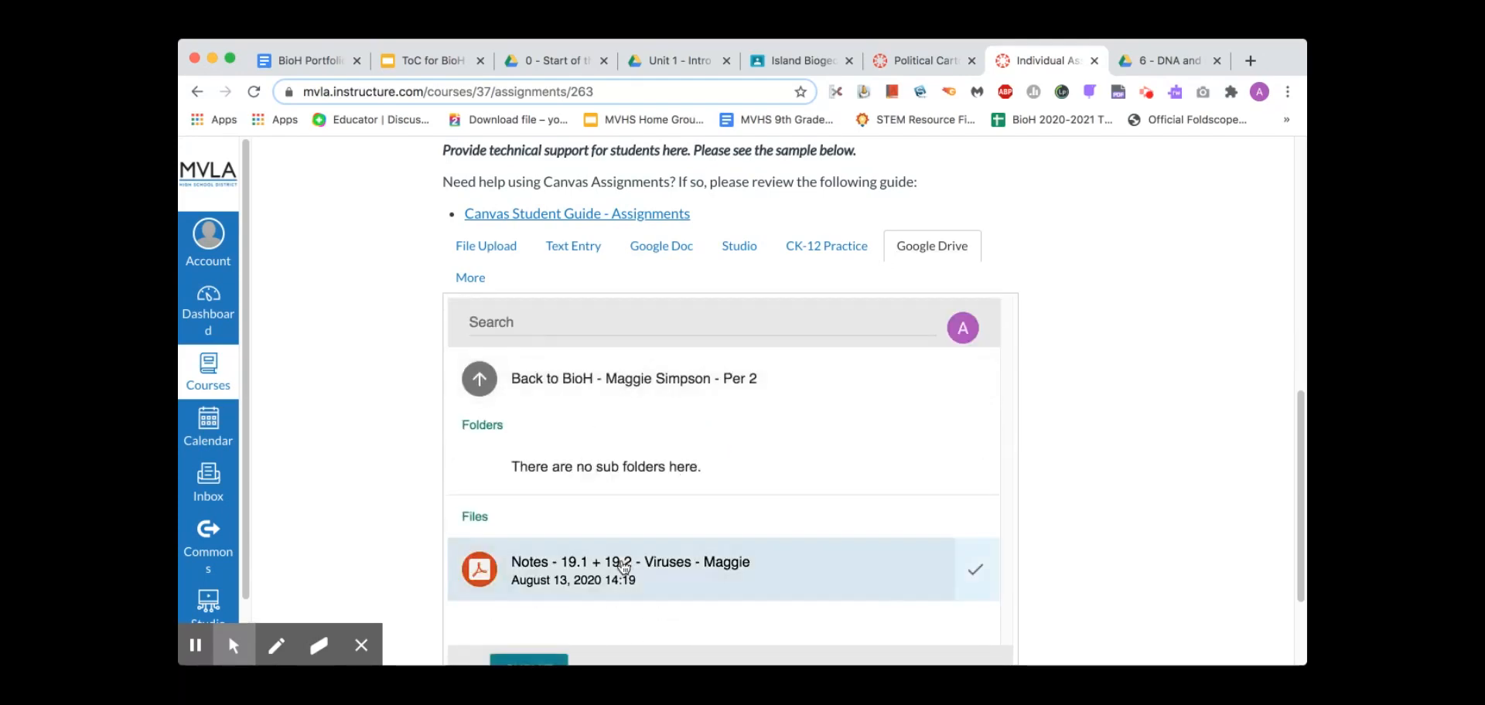
scroll(719, 503, down, 2)
click(516, 506)
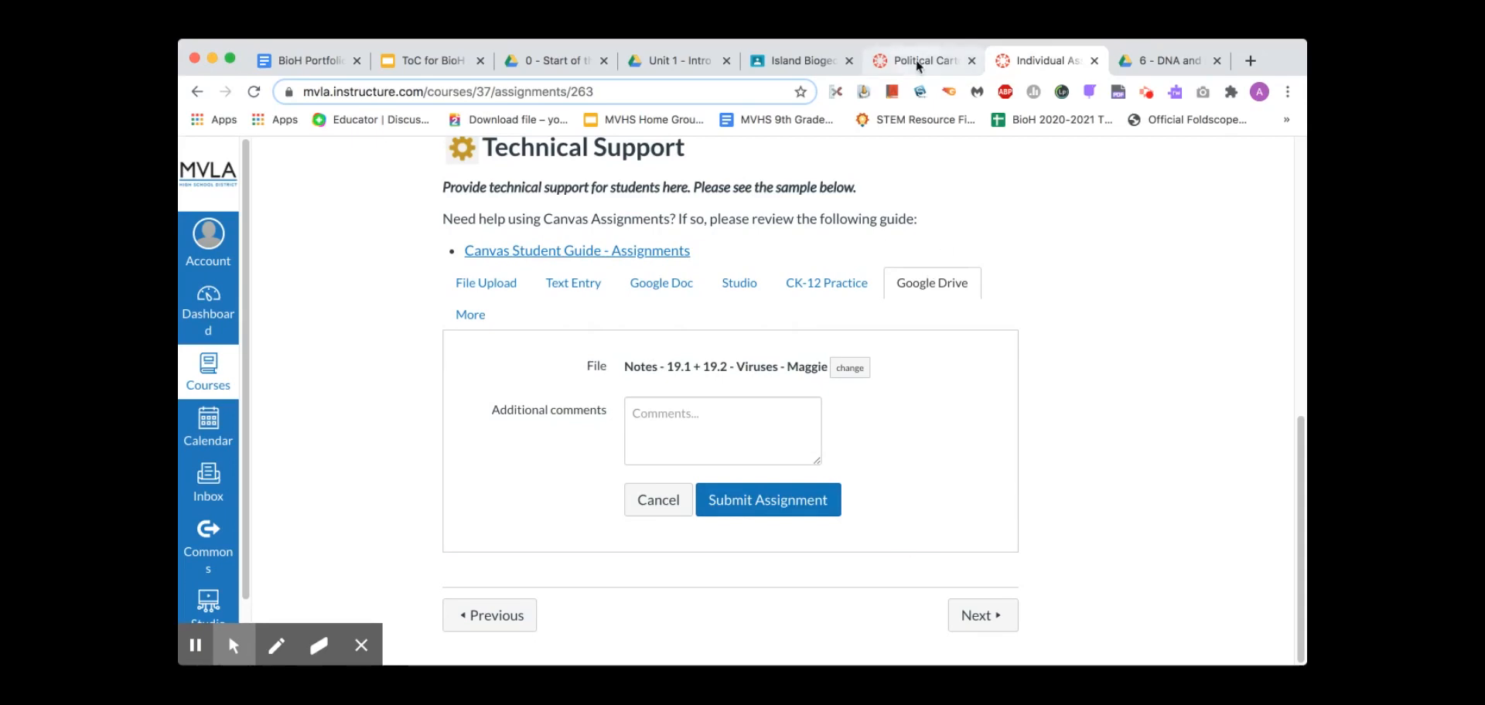
click(311, 60)
Review the Submitting Worksheets & Assignments section of the portfolio set-up instructions
scroll(638, 462, down, 5)
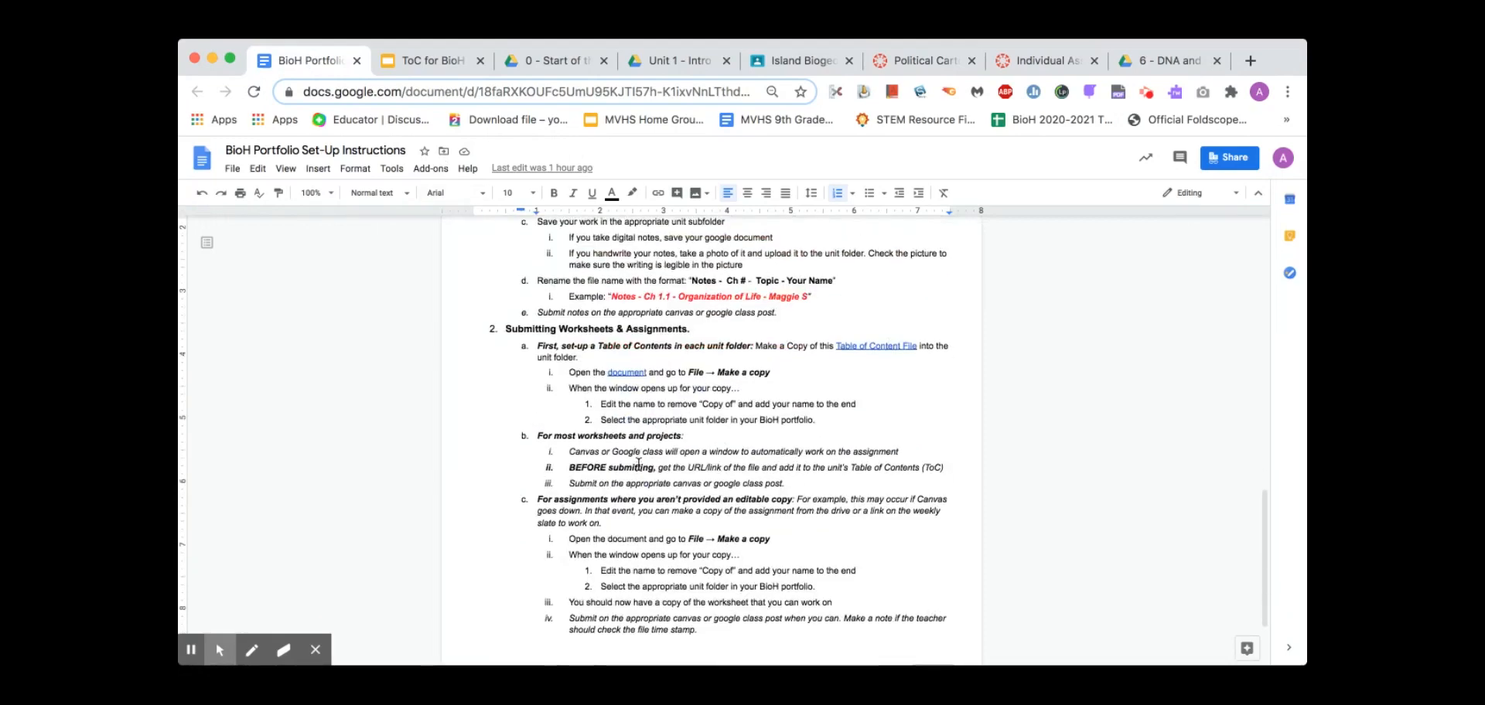
click(613, 330)
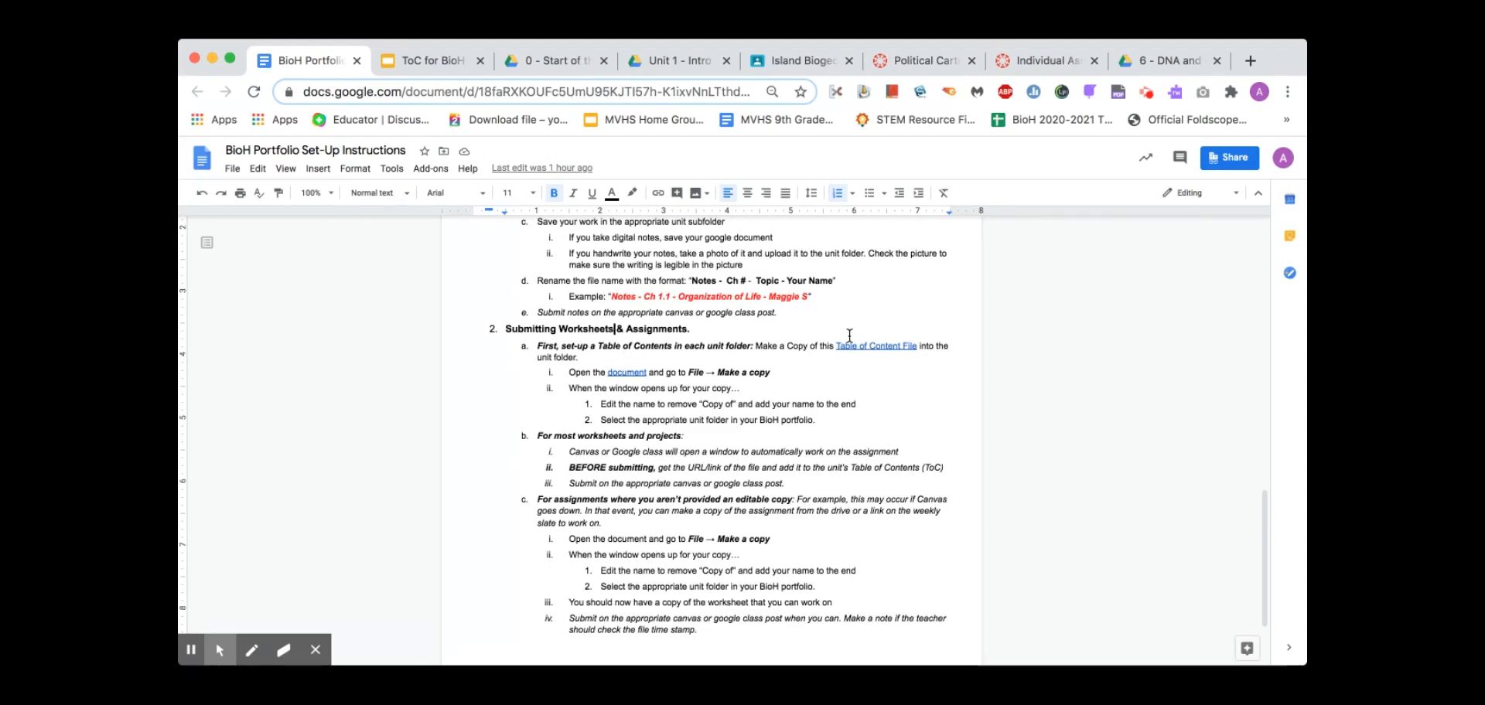
click(435, 62)
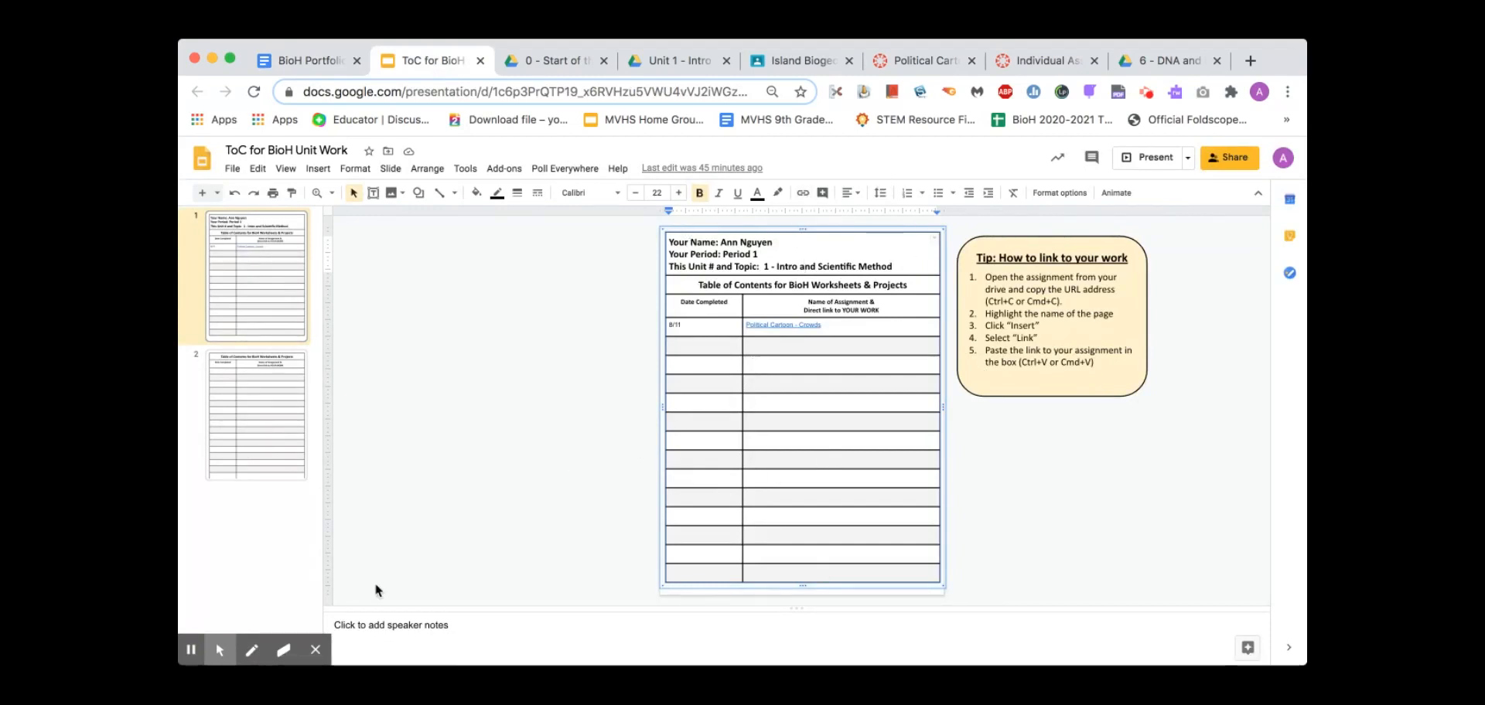
Check the link preview to confirm Political Cartoon - Crowds points to the Crowd Cartoon drawing
click(783, 326)
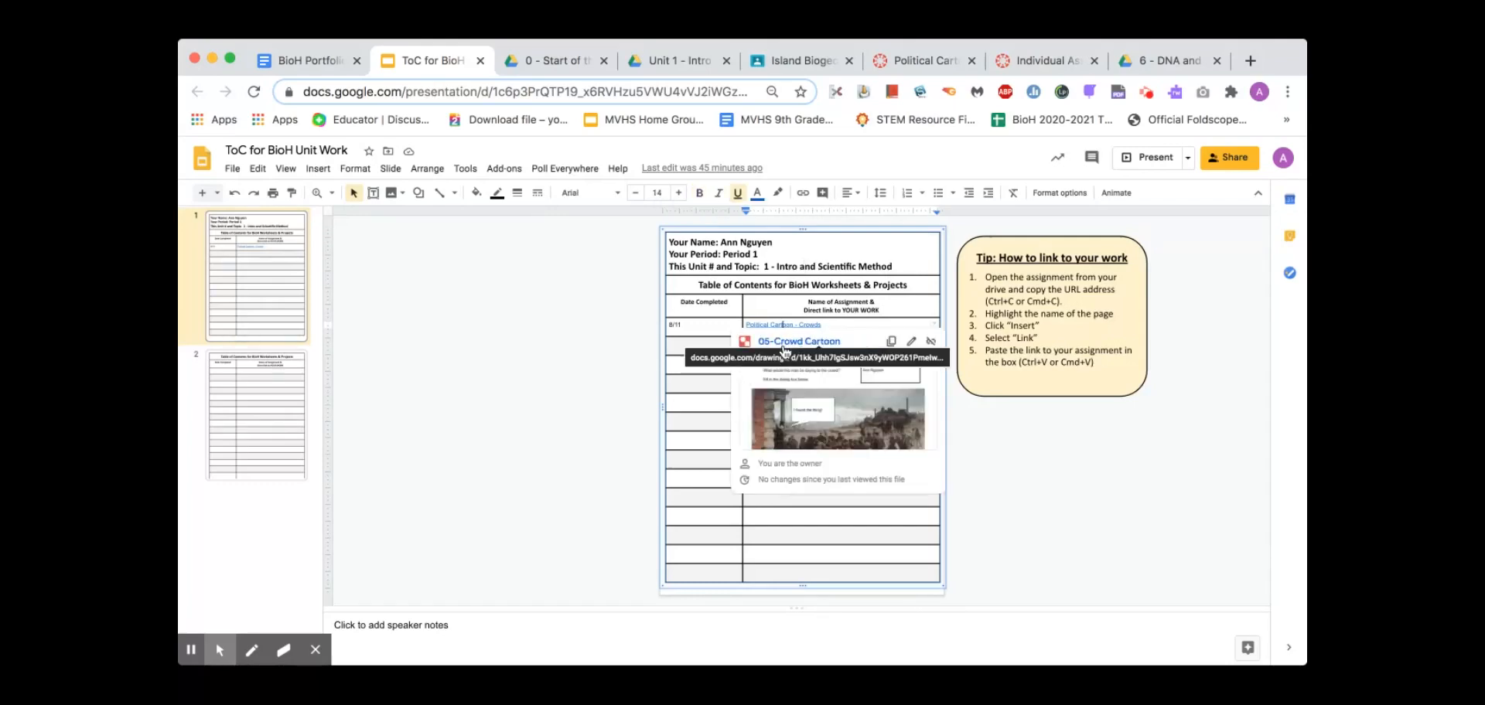
click(504, 450)
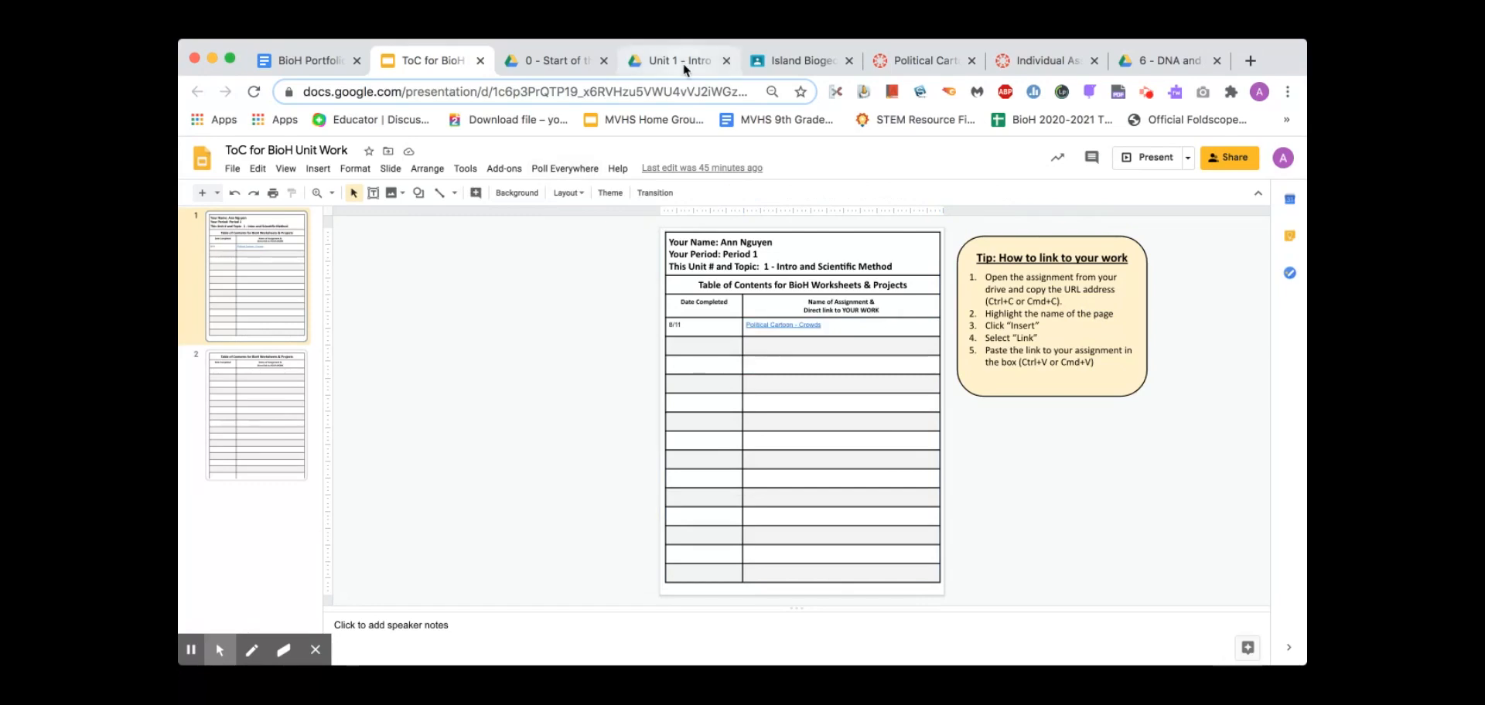
click(190, 650)
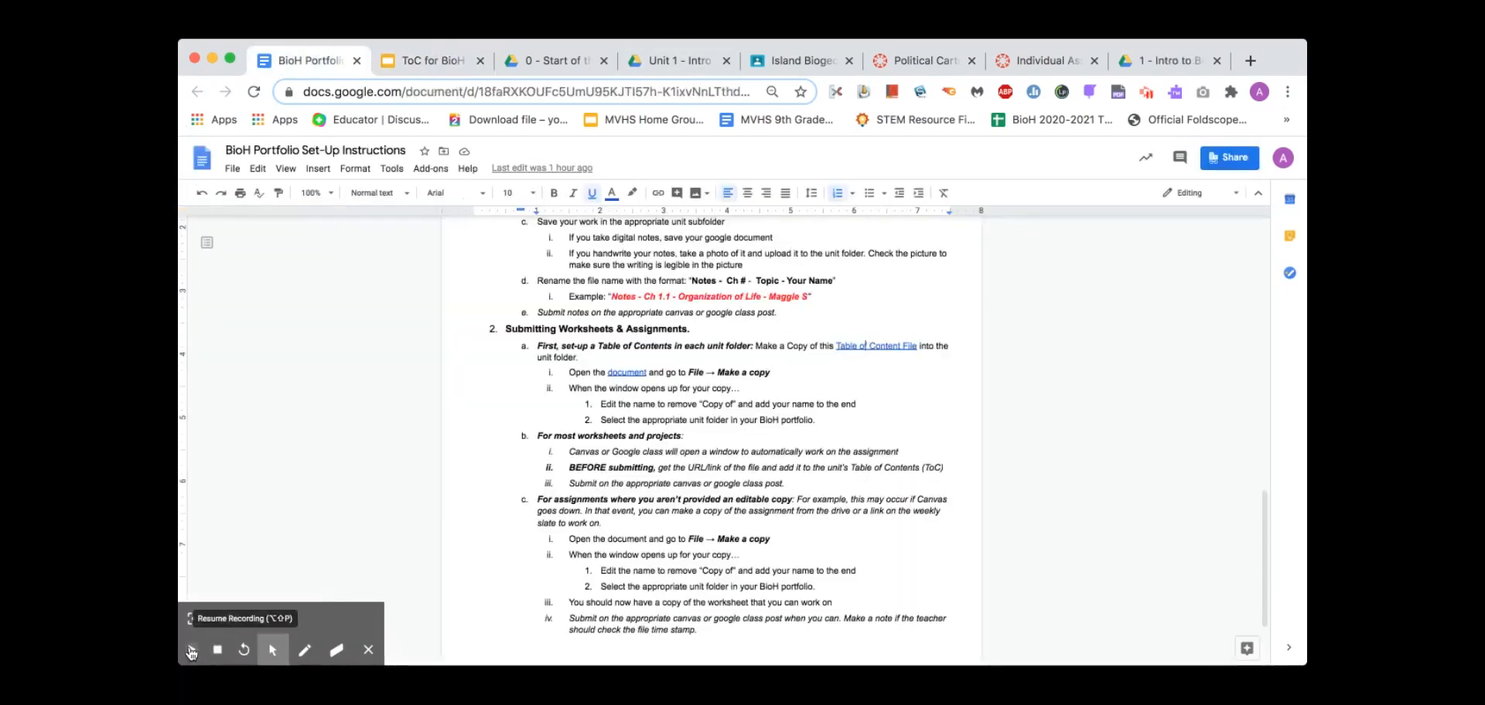
click(191, 651)
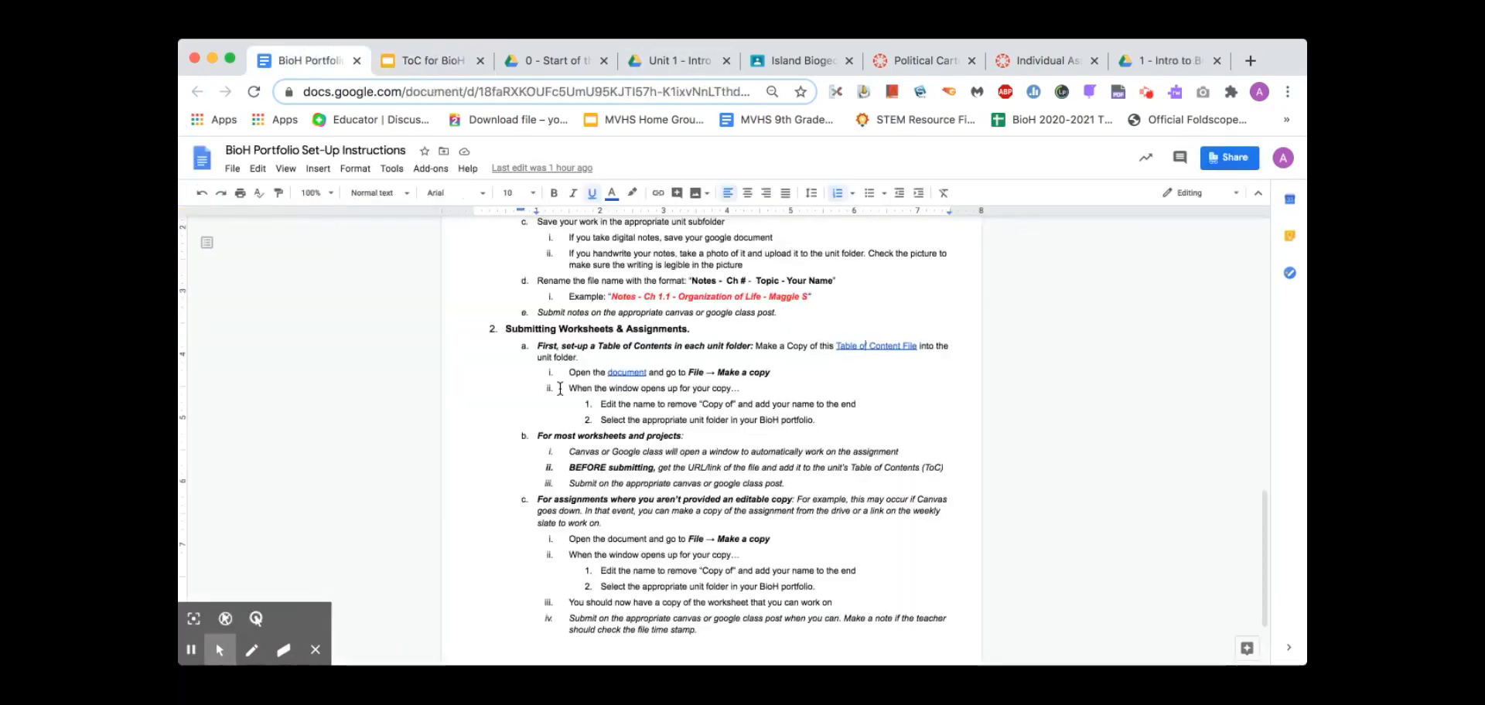
click(417, 68)
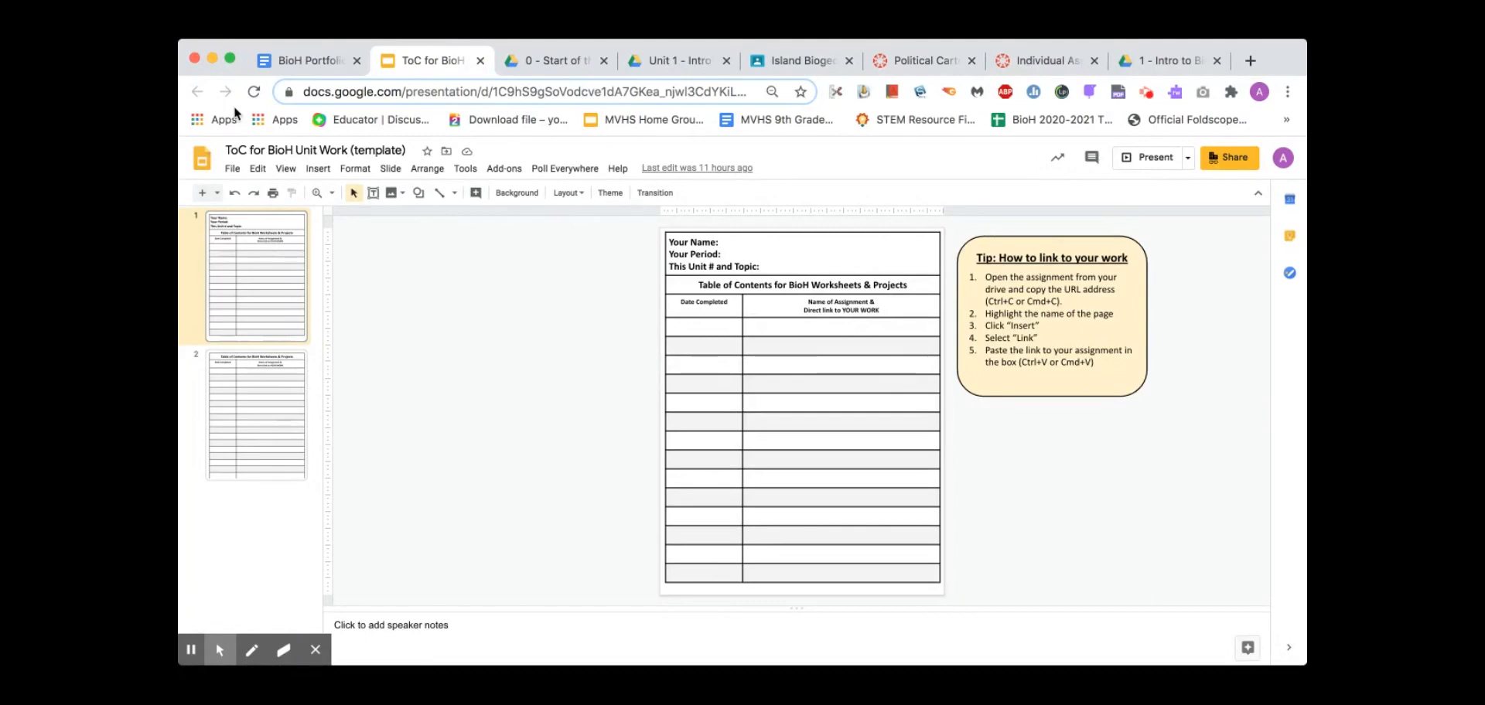
Make a copy of the entire template presentation, browsing up to My Drive for its destination
click(233, 169)
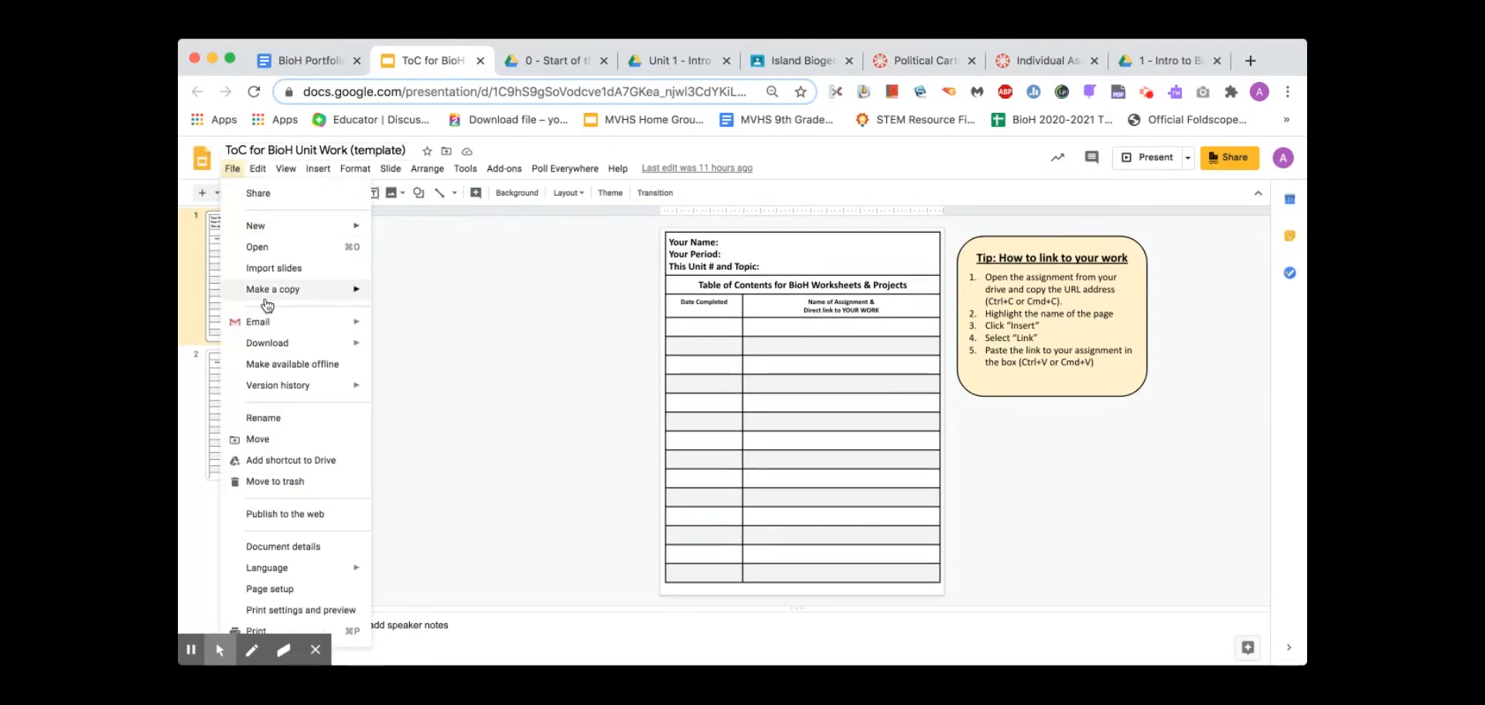
mouse_move(301, 289)
click(400, 297)
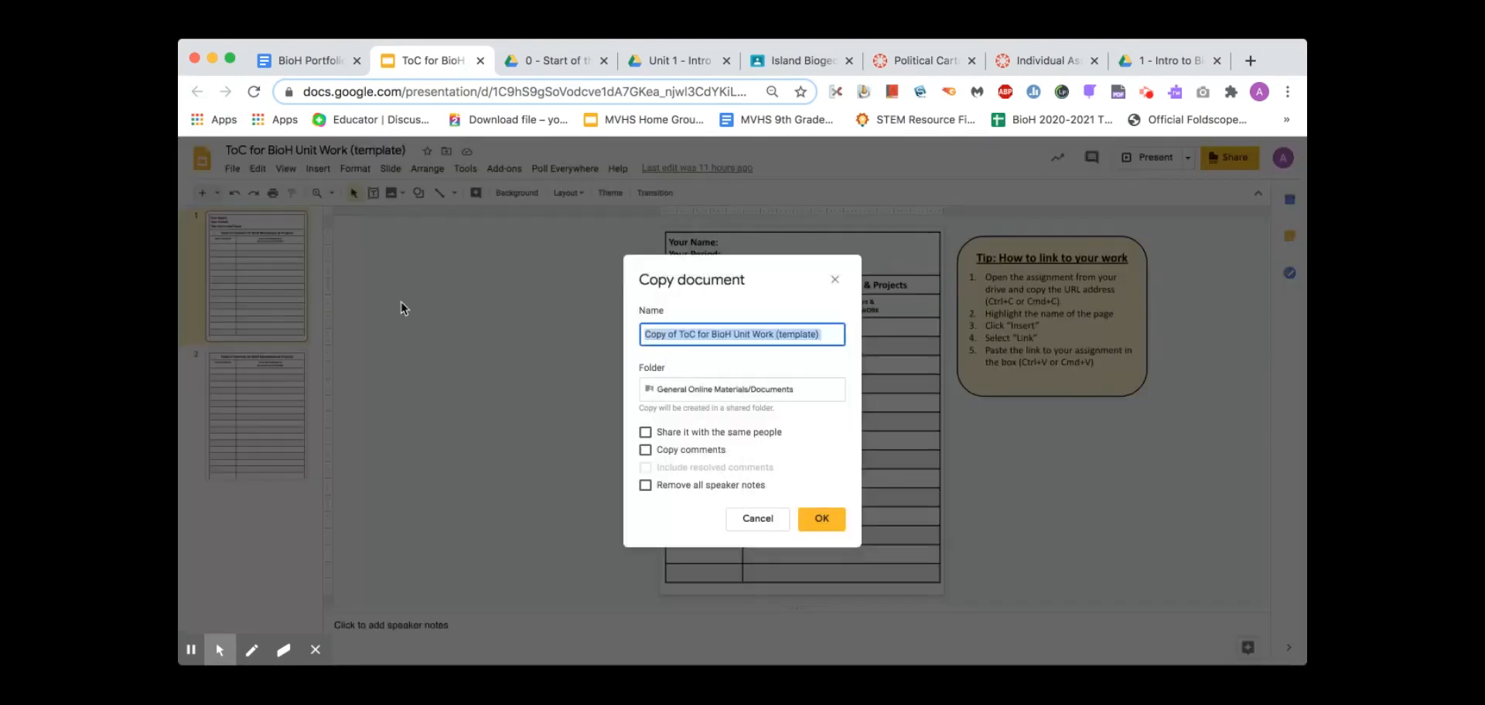
click(684, 398)
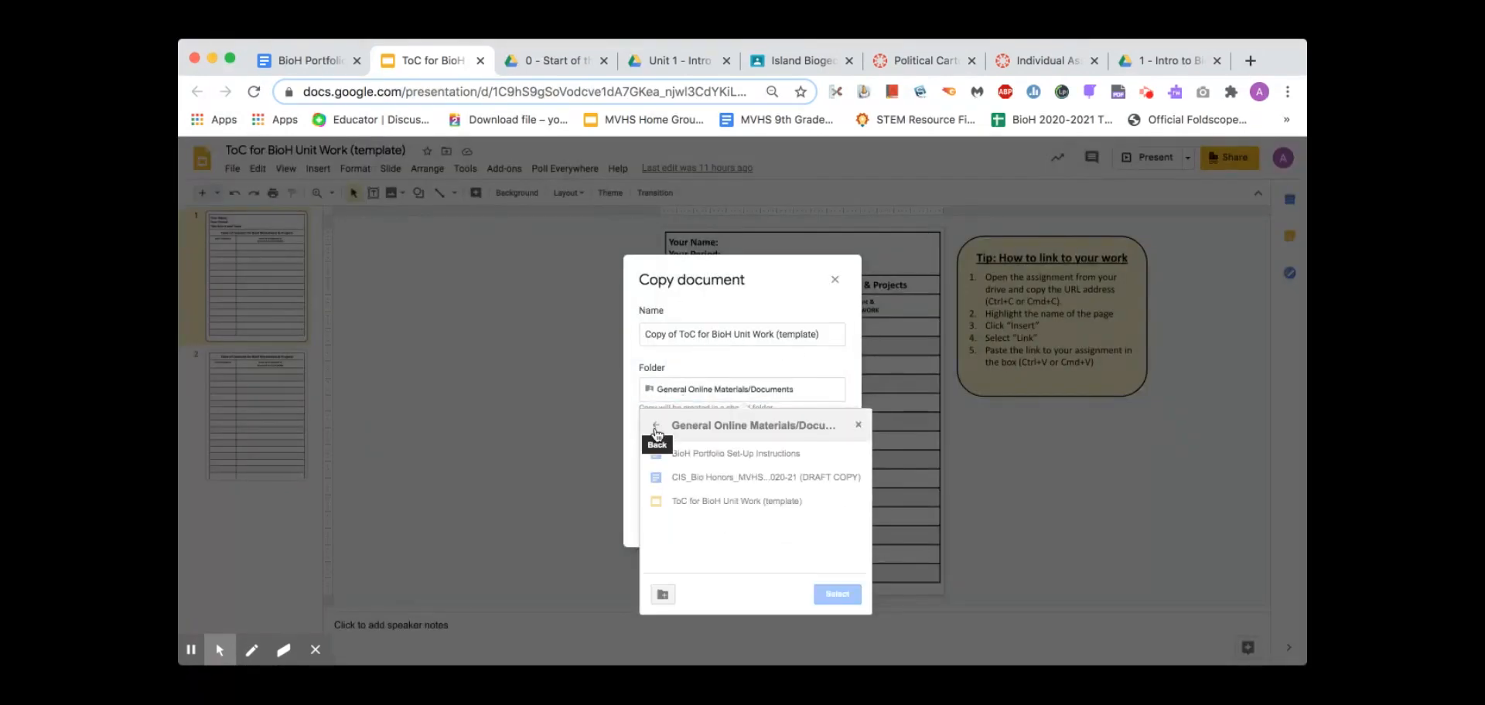
click(655, 426)
click(655, 426)
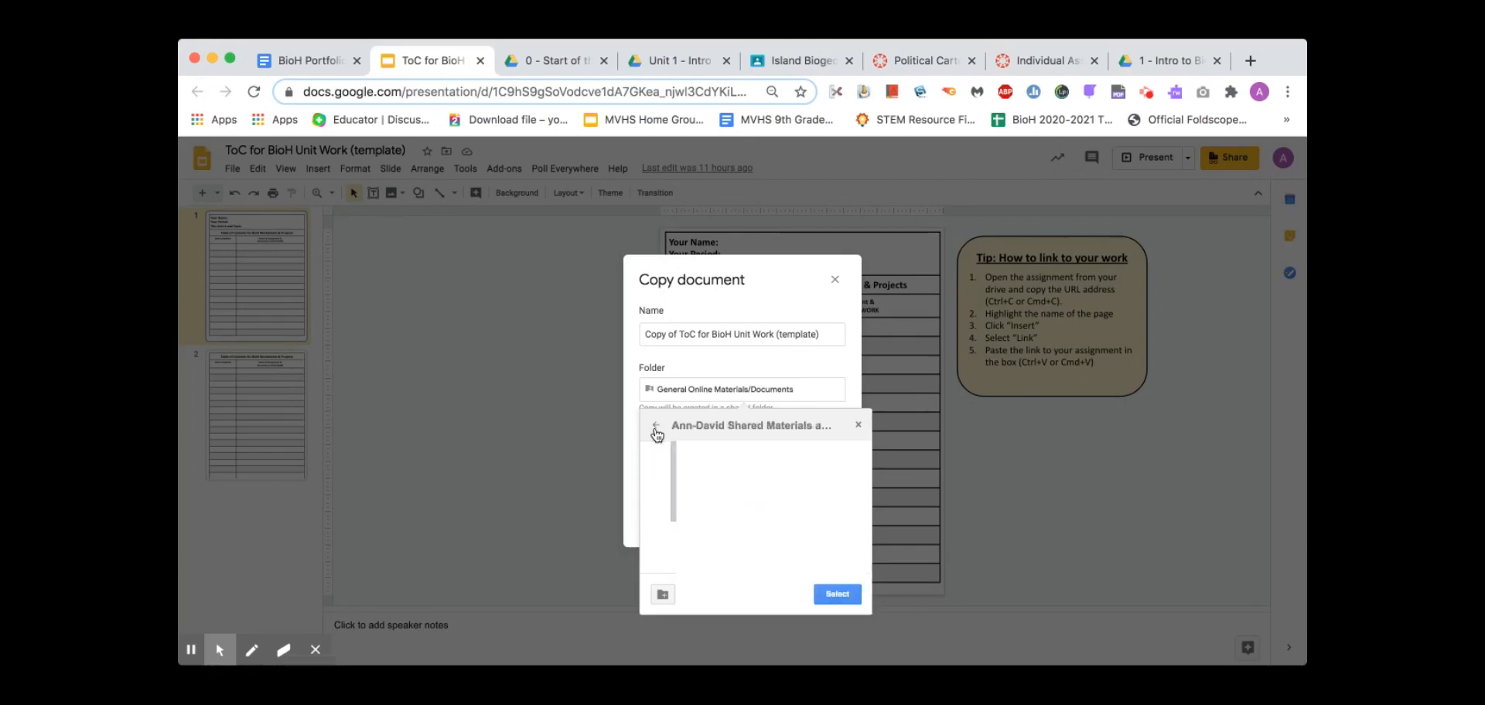
click(655, 427)
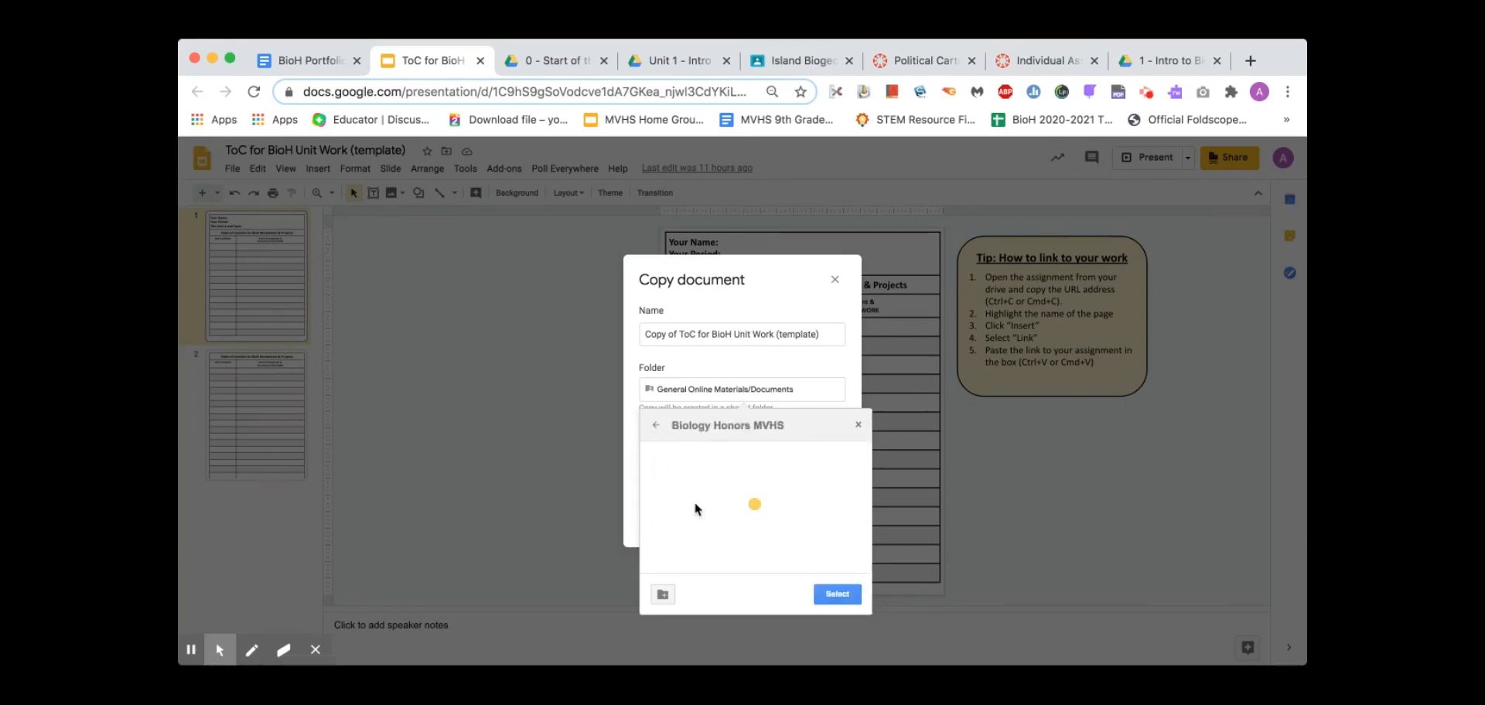
click(654, 429)
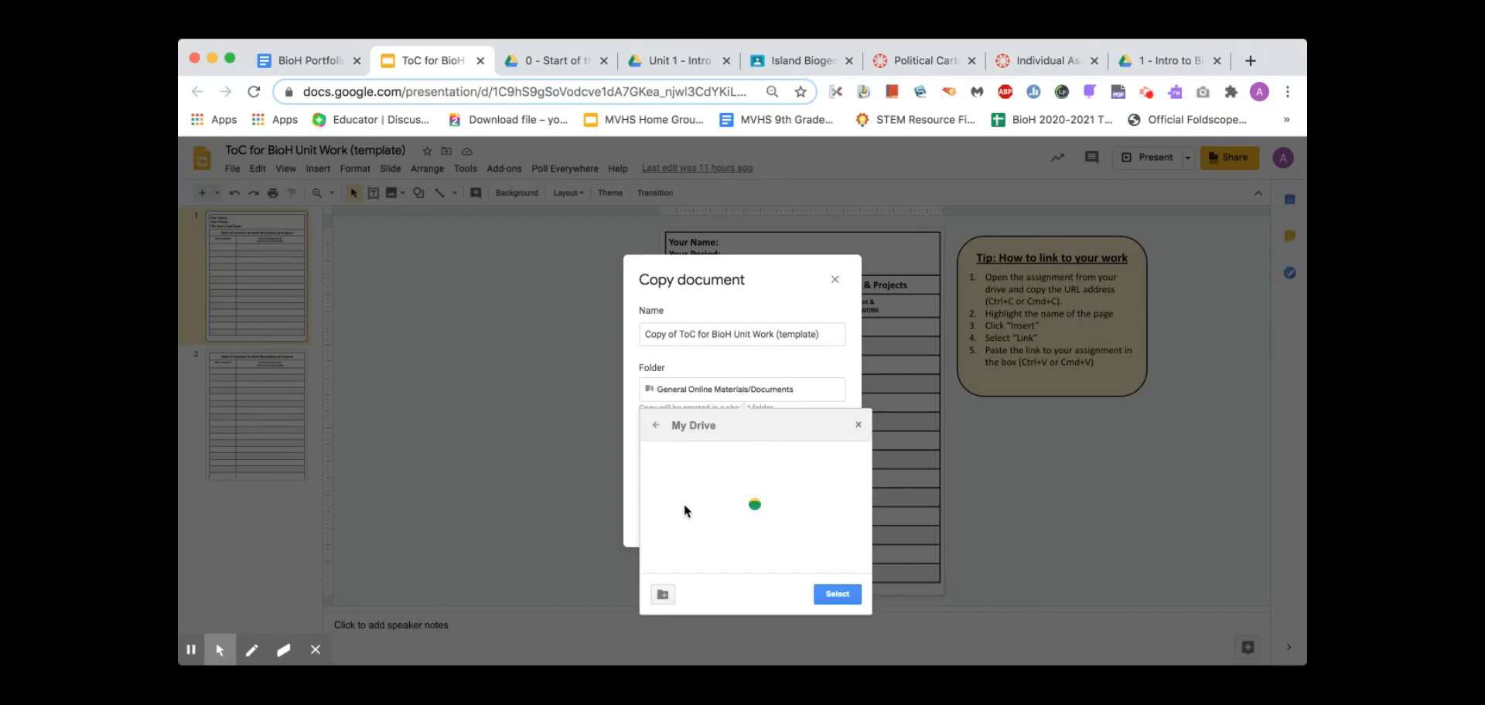
Save the copy into the period 2 BioH folder's 1 - Intro to Biology and create it
scroll(693, 487, down, 10)
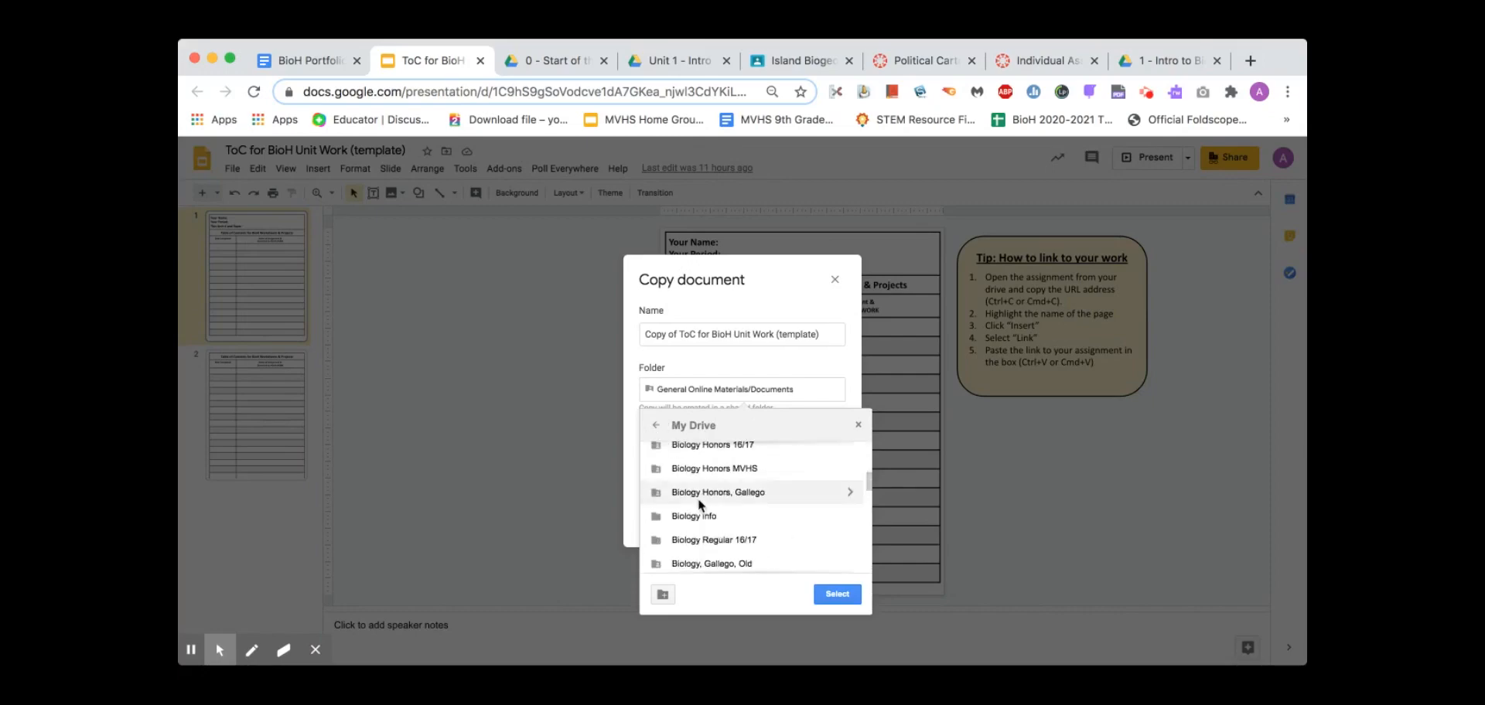
scroll(697, 498, up, 4)
double_click(698, 495)
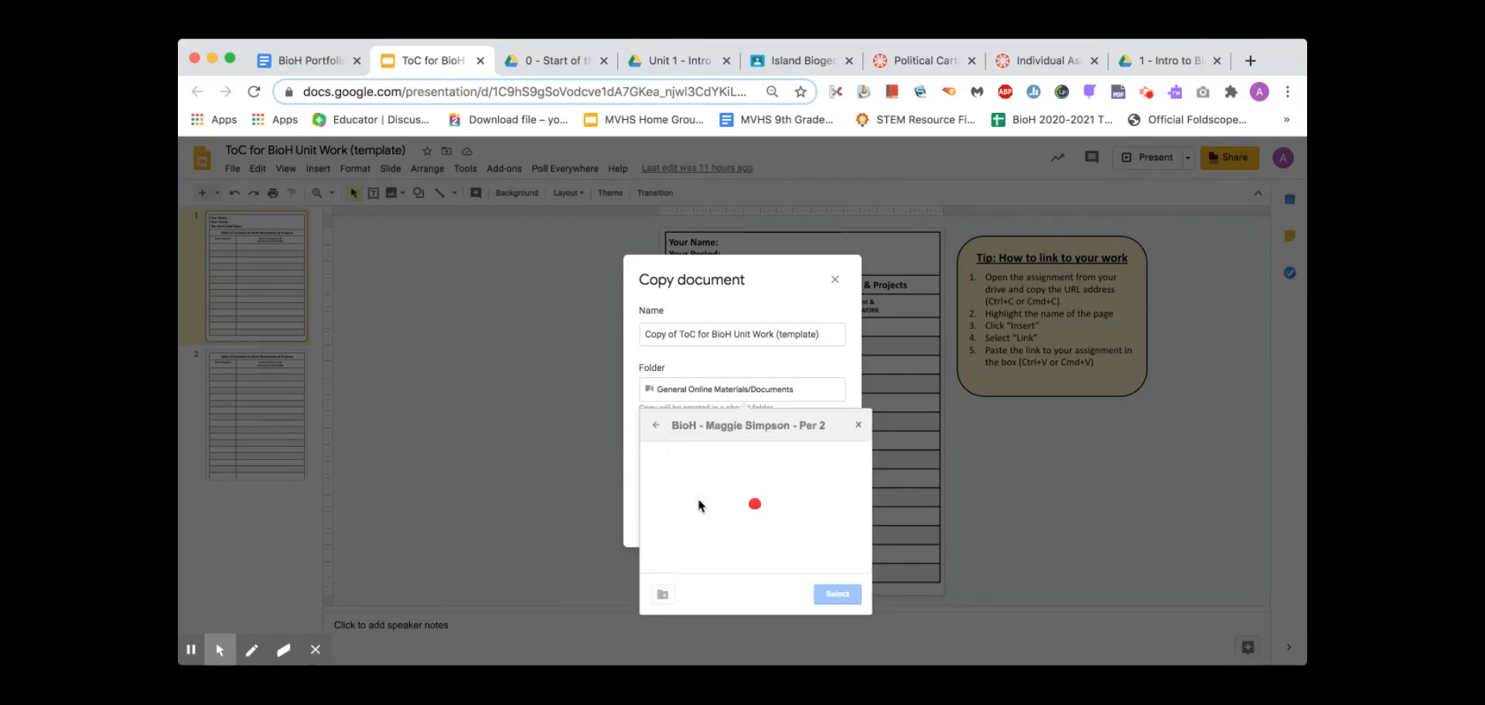
double_click(688, 479)
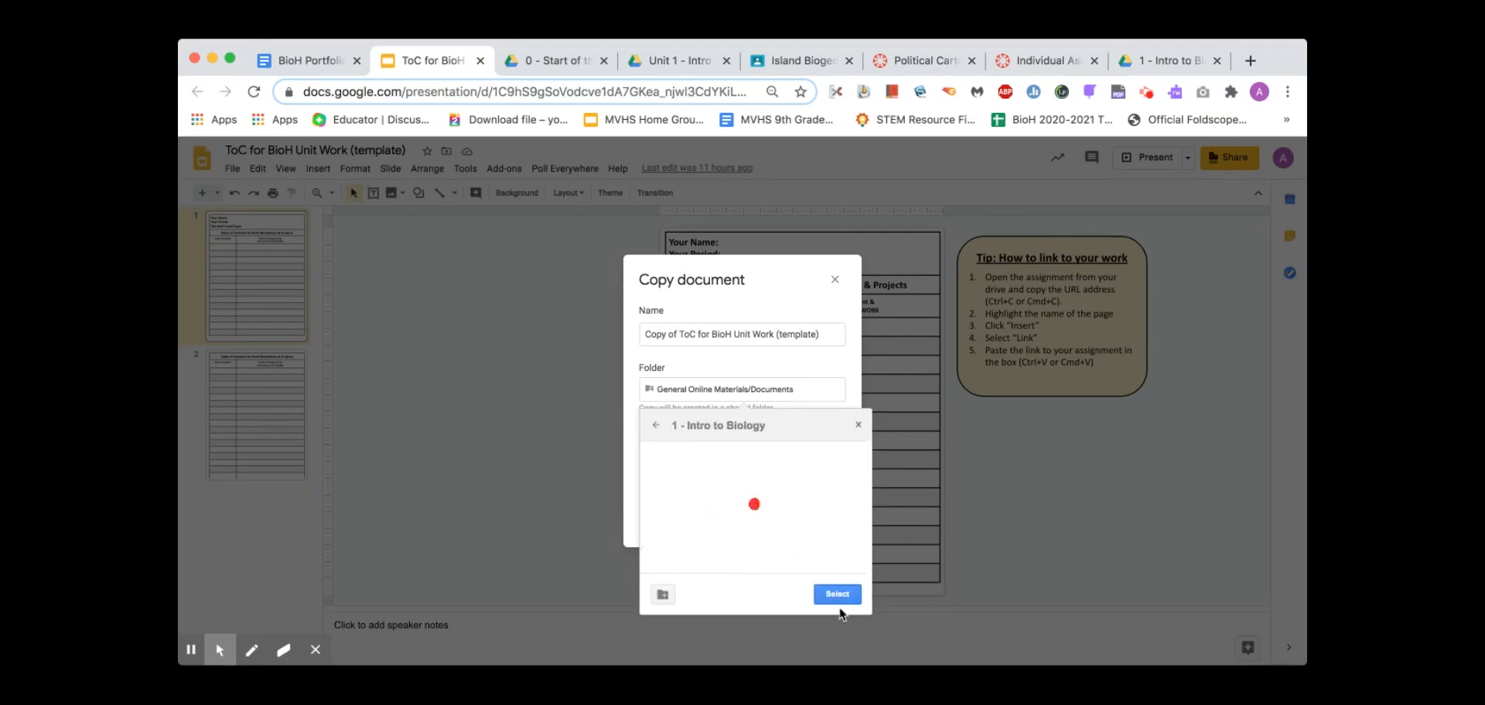
click(836, 595)
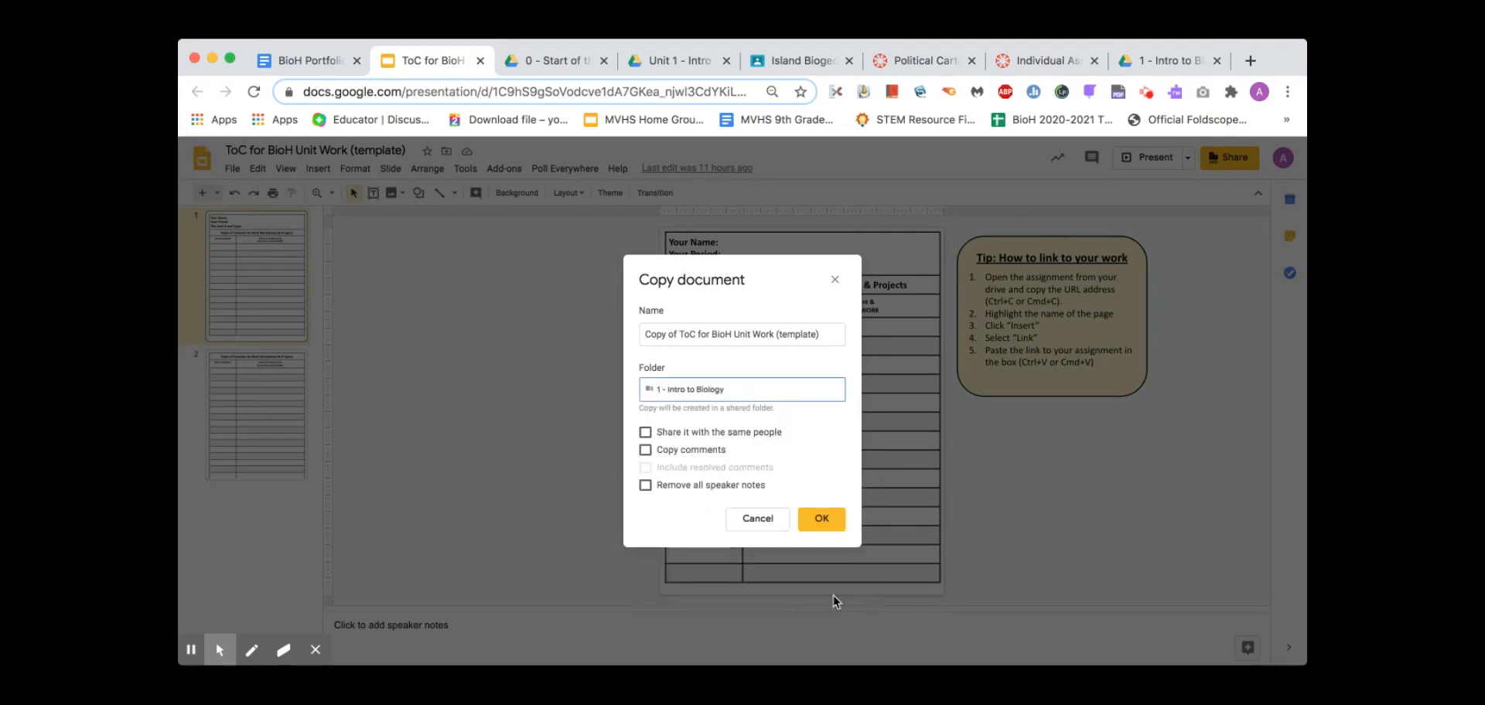
click(819, 517)
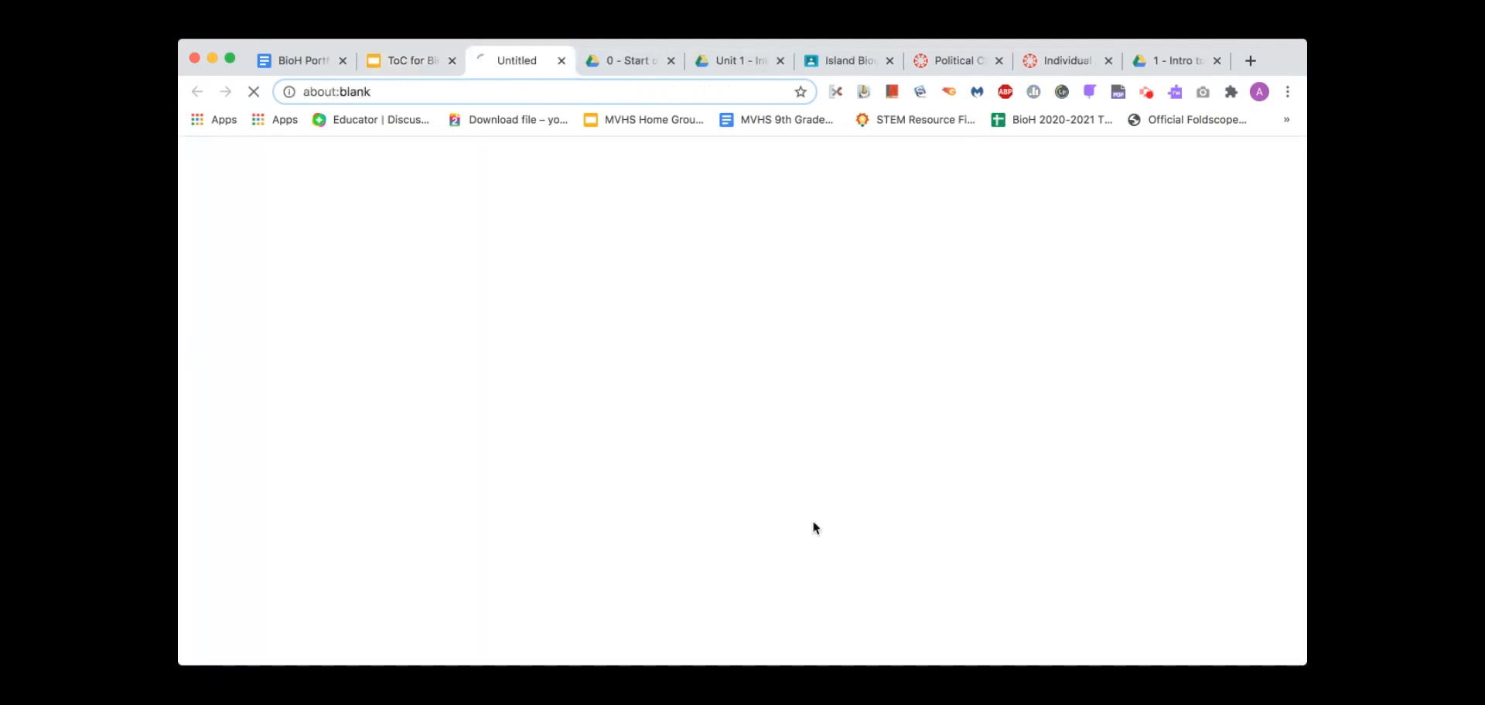
Close the template tab, find the copy in 1 - Intro to Biology, and remove its 'Copy of' prefix
click(452, 60)
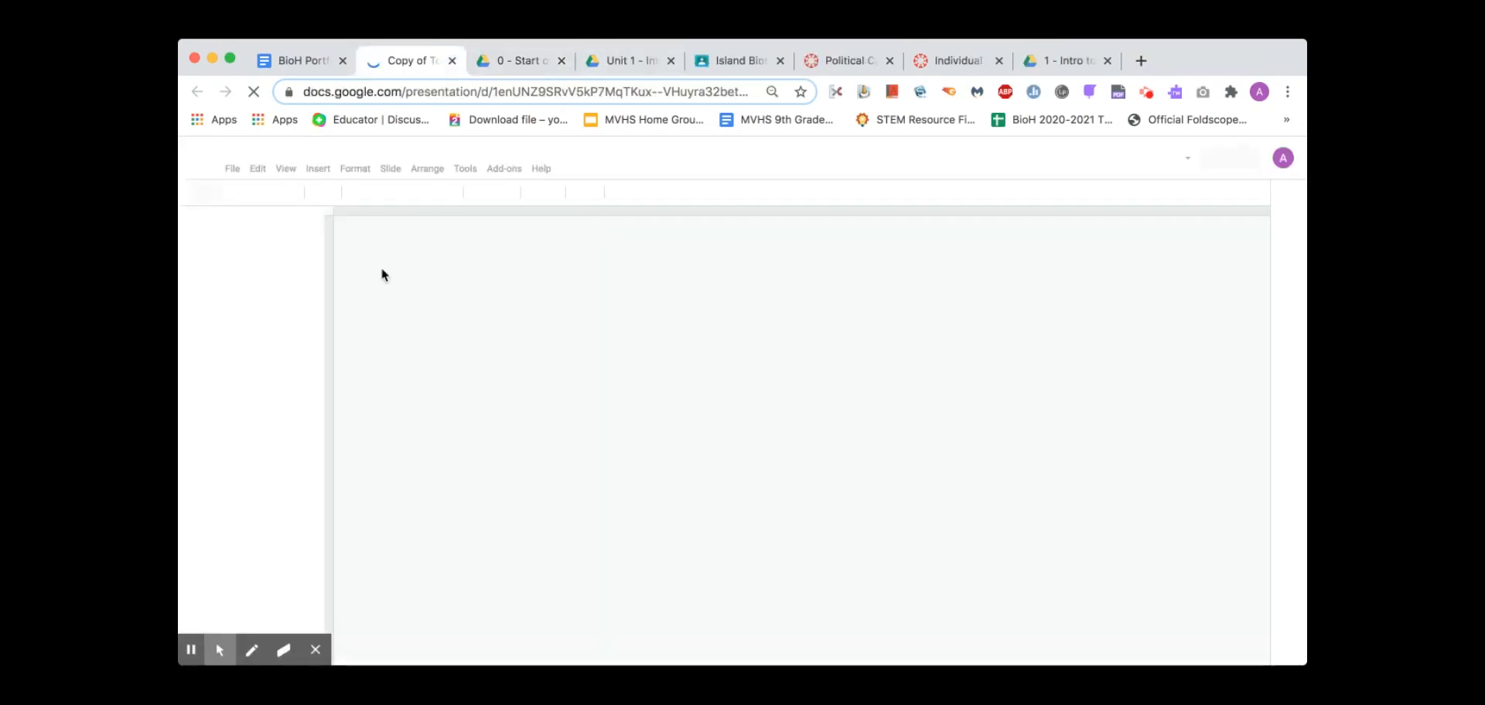
click(679, 65)
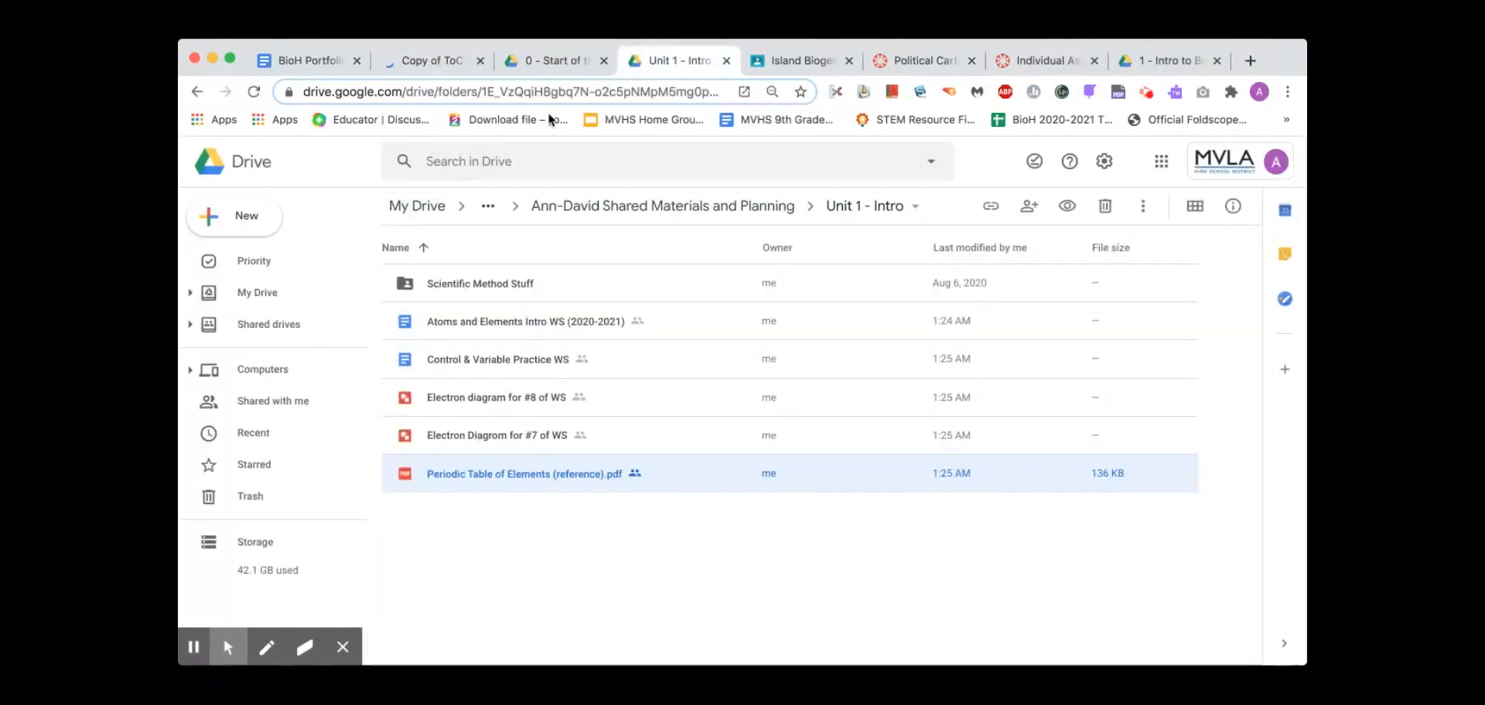
click(1167, 60)
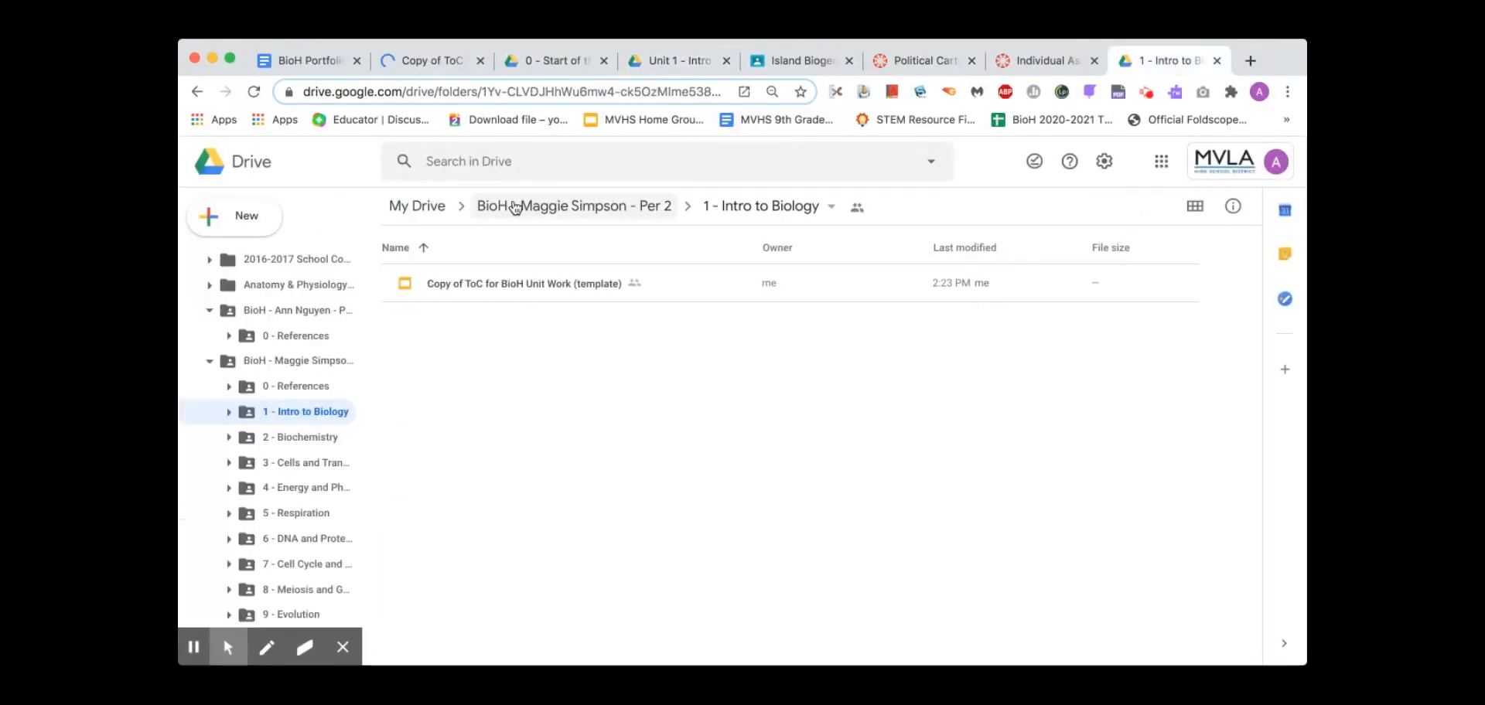
right_click(482, 292)
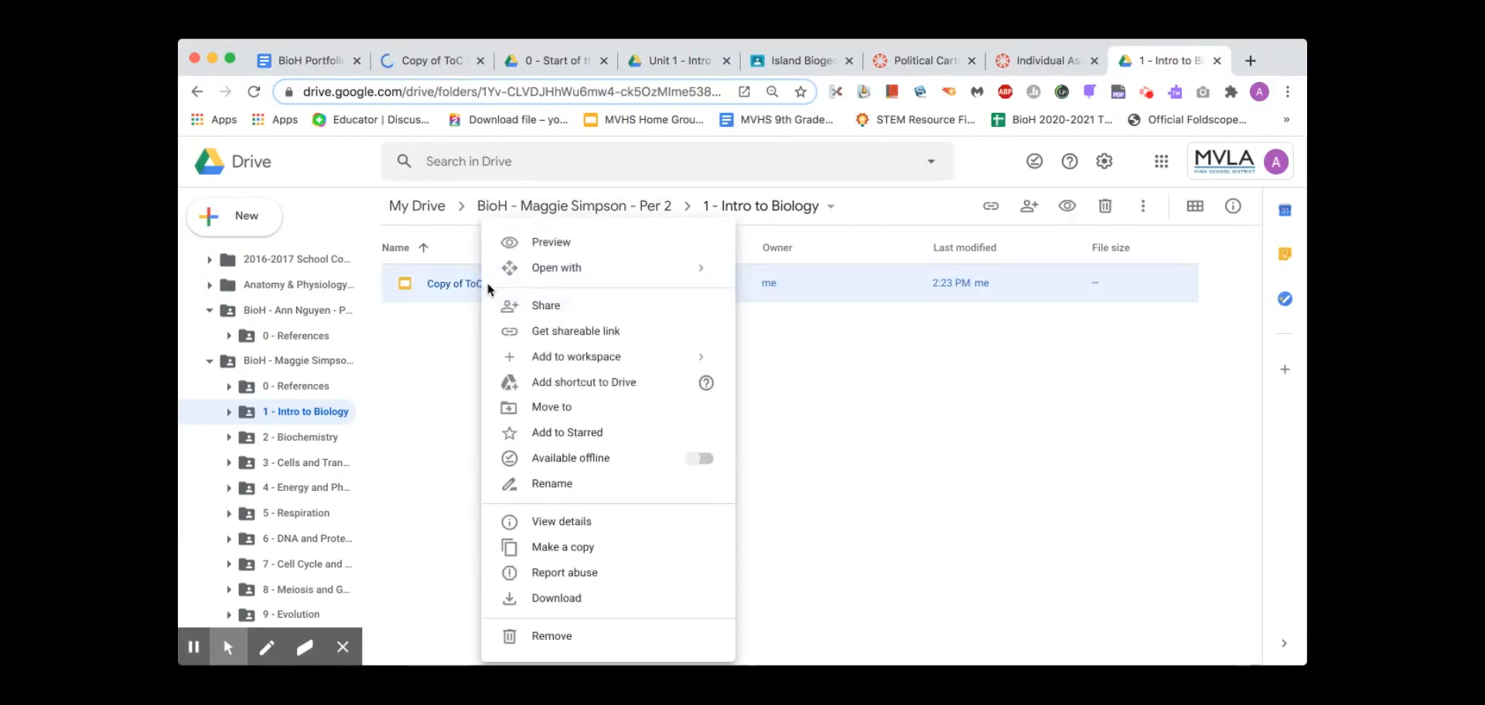
click(563, 485)
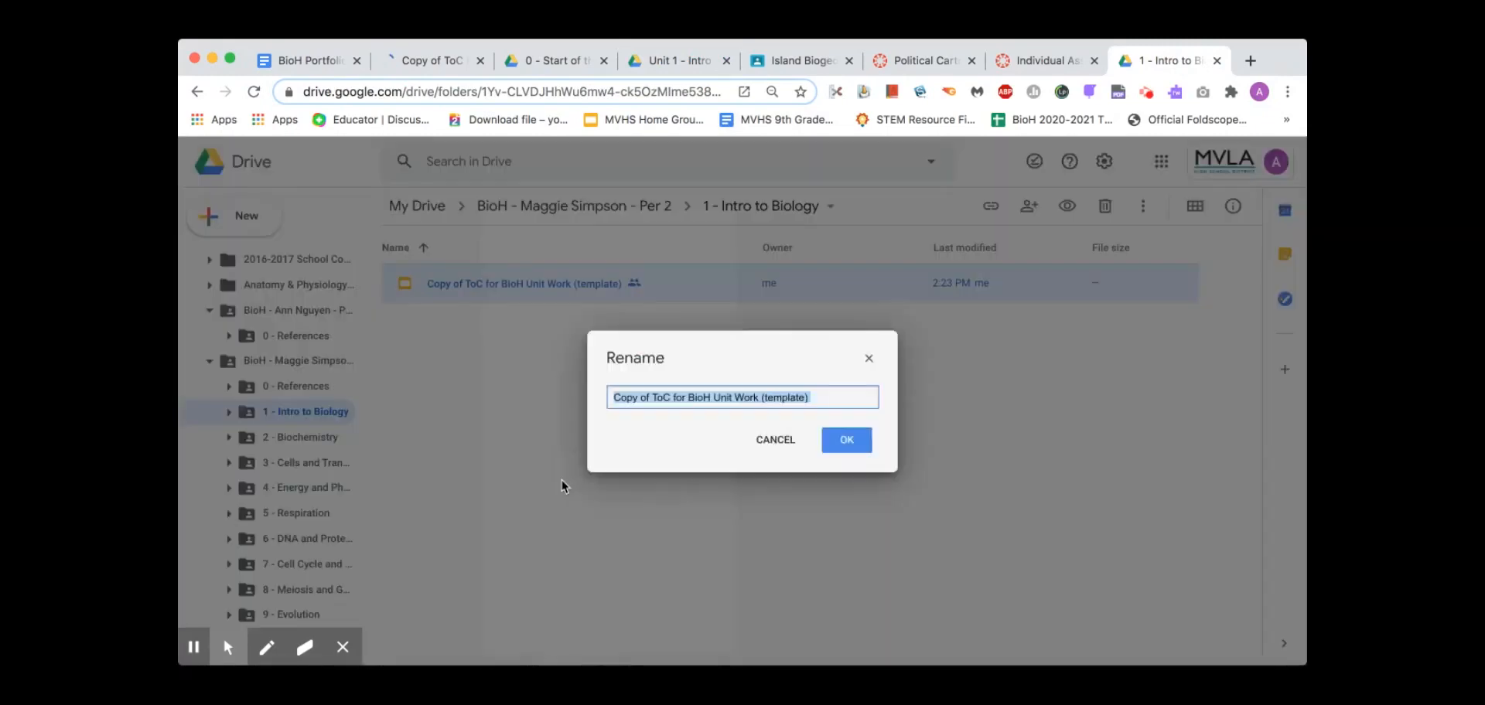
click(651, 399)
drag(653, 399, 560, 398)
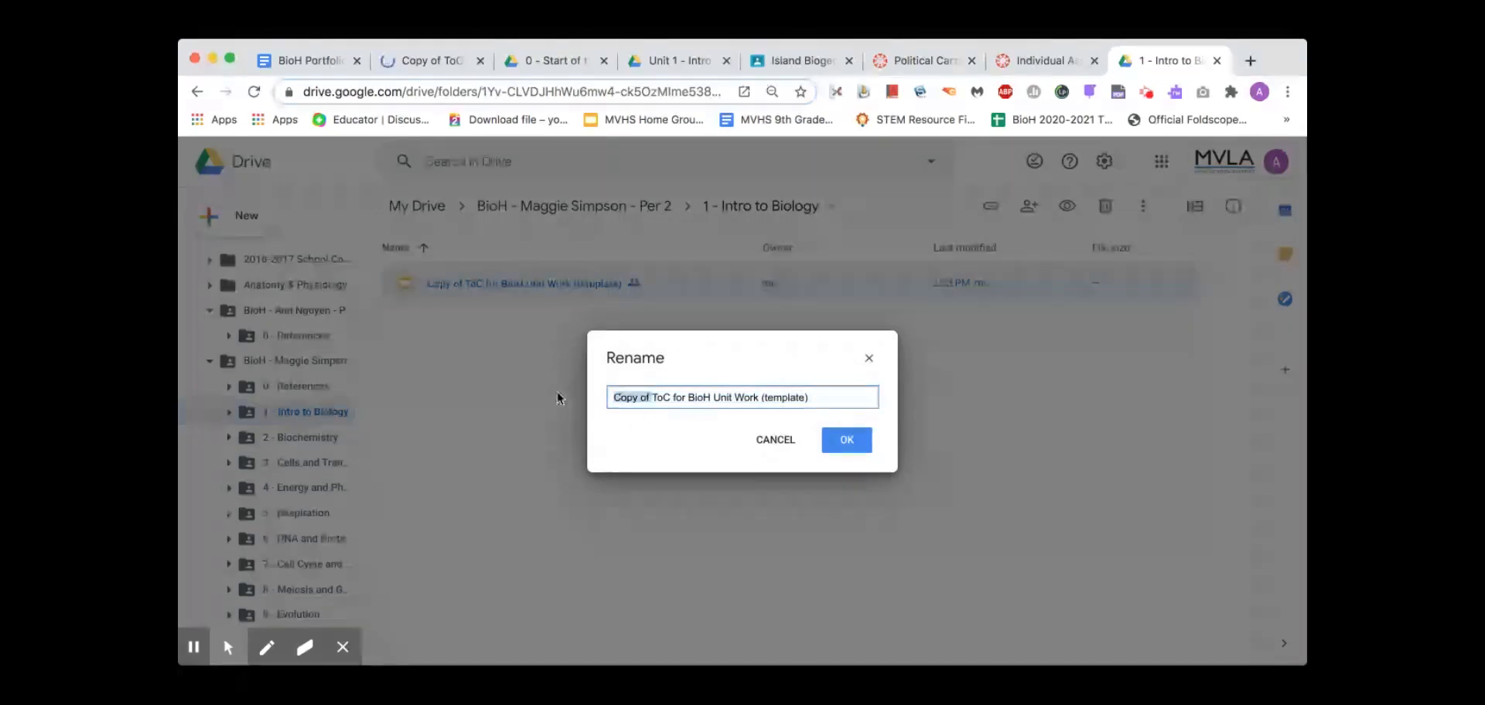
key(BackSpace)
Replace '(template)' with a dash and the student's first name to finish the new name
drag(789, 397, 716, 398)
text(- )
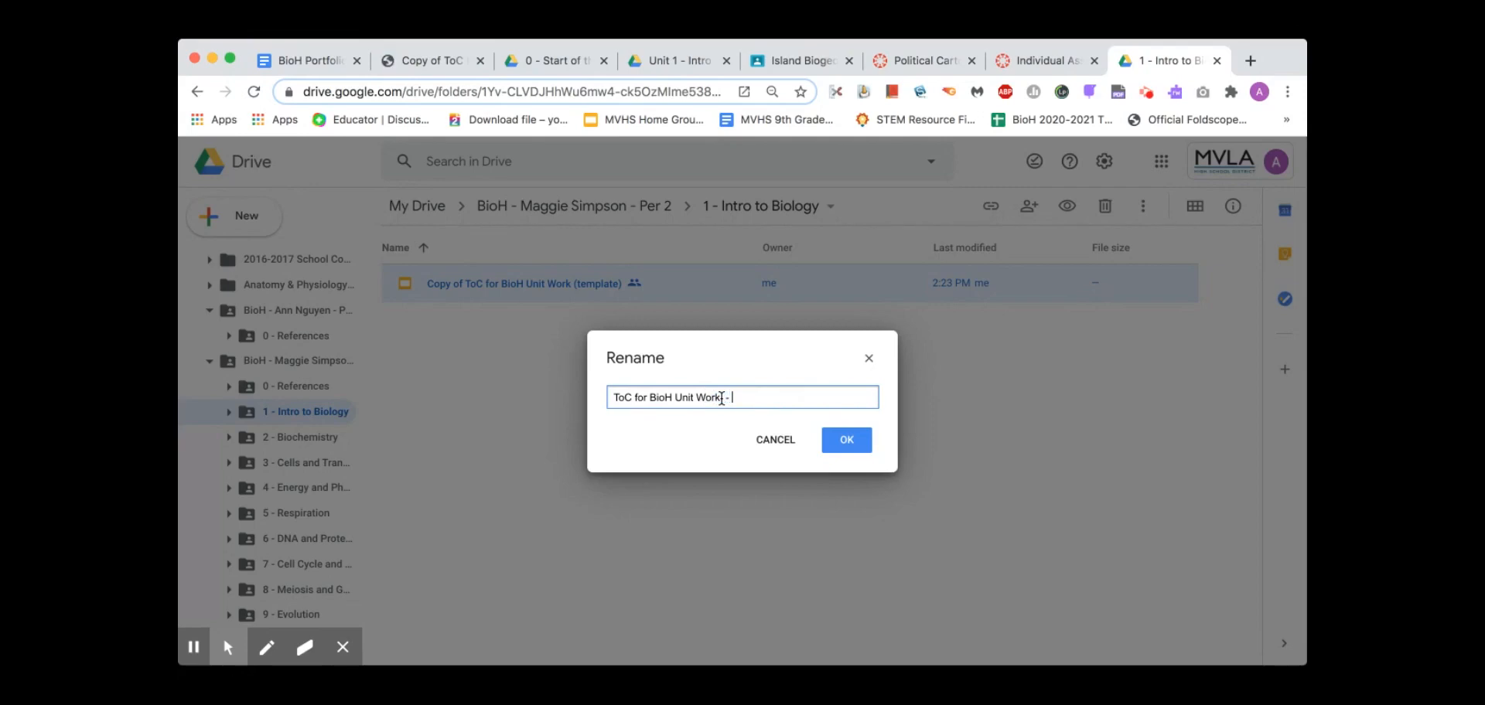
text(Ann)
key(BackSpace)
key(BackSpace)
key(BackSpace)
key(BackSpace)
text(Maggie)
key(Return)
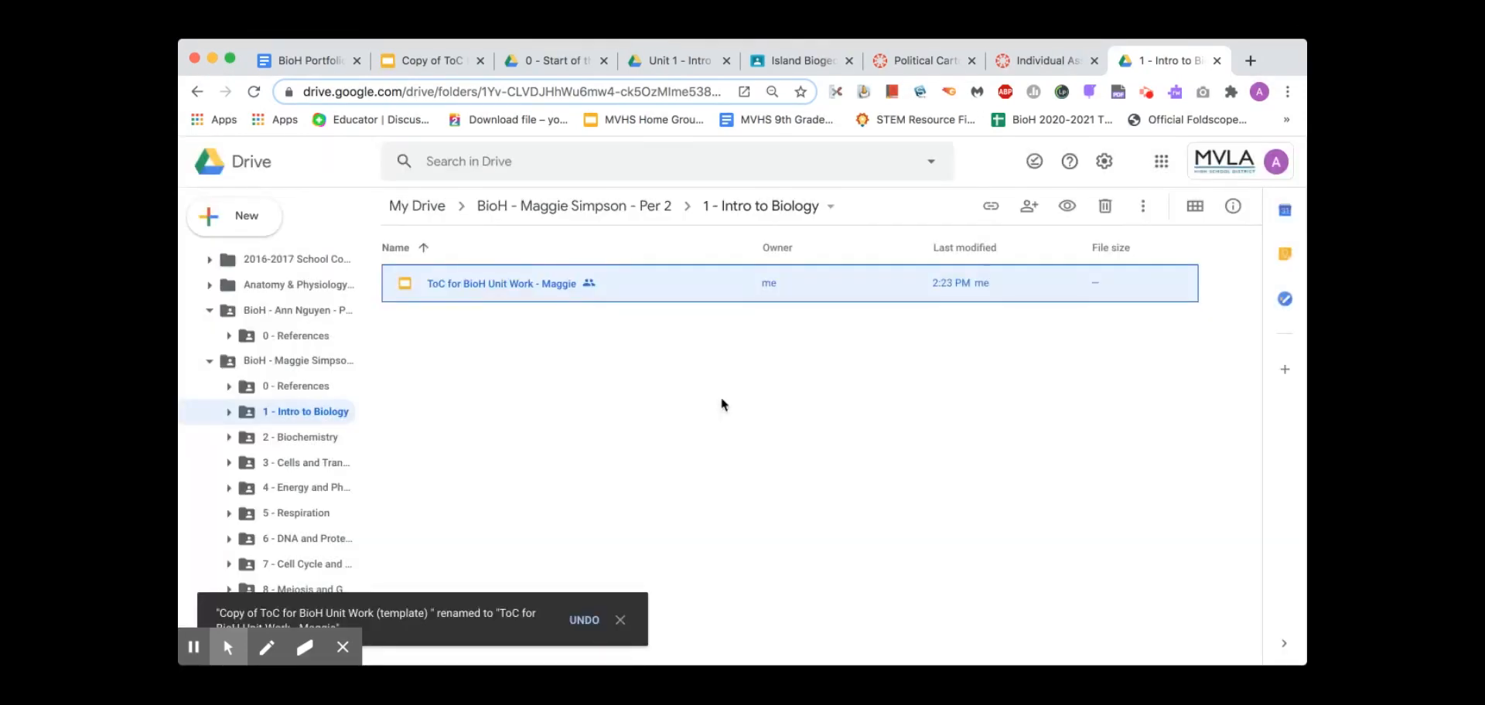
click(435, 62)
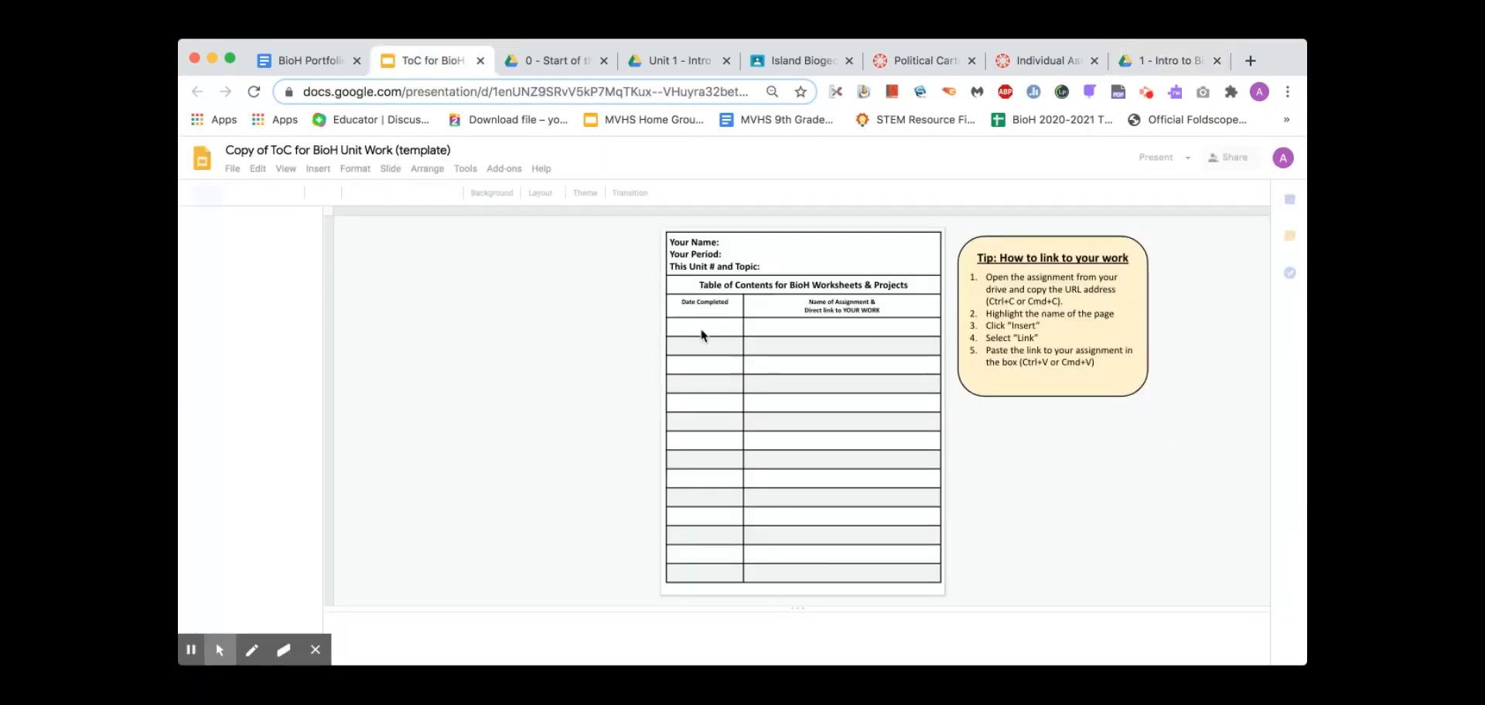
Fill the ToC header with the student's full name, period 2, and '1 - Intro and Scientific Method'
click(730, 244)
text(Ann)
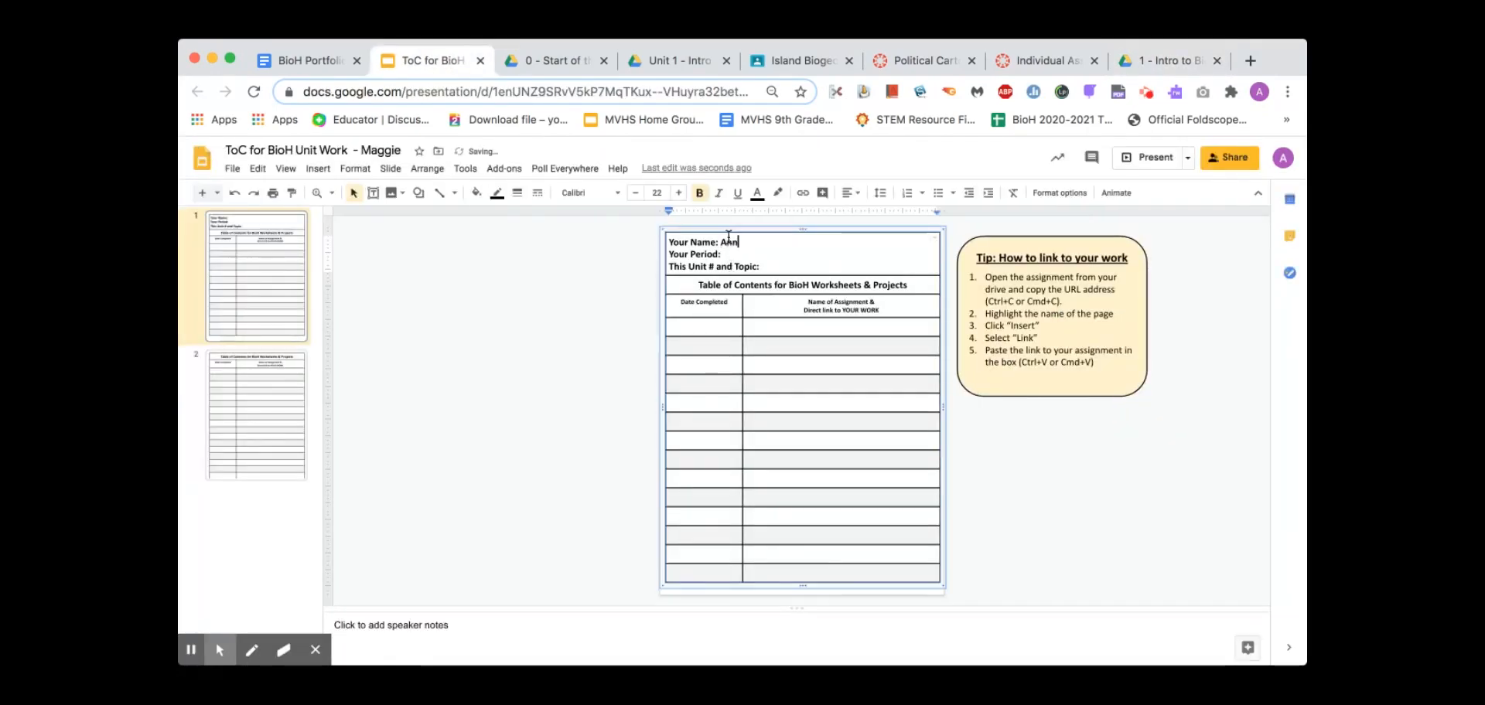
key(BackSpace)
key(BackSpace)
key(BackSpace)
key(BackSpace)
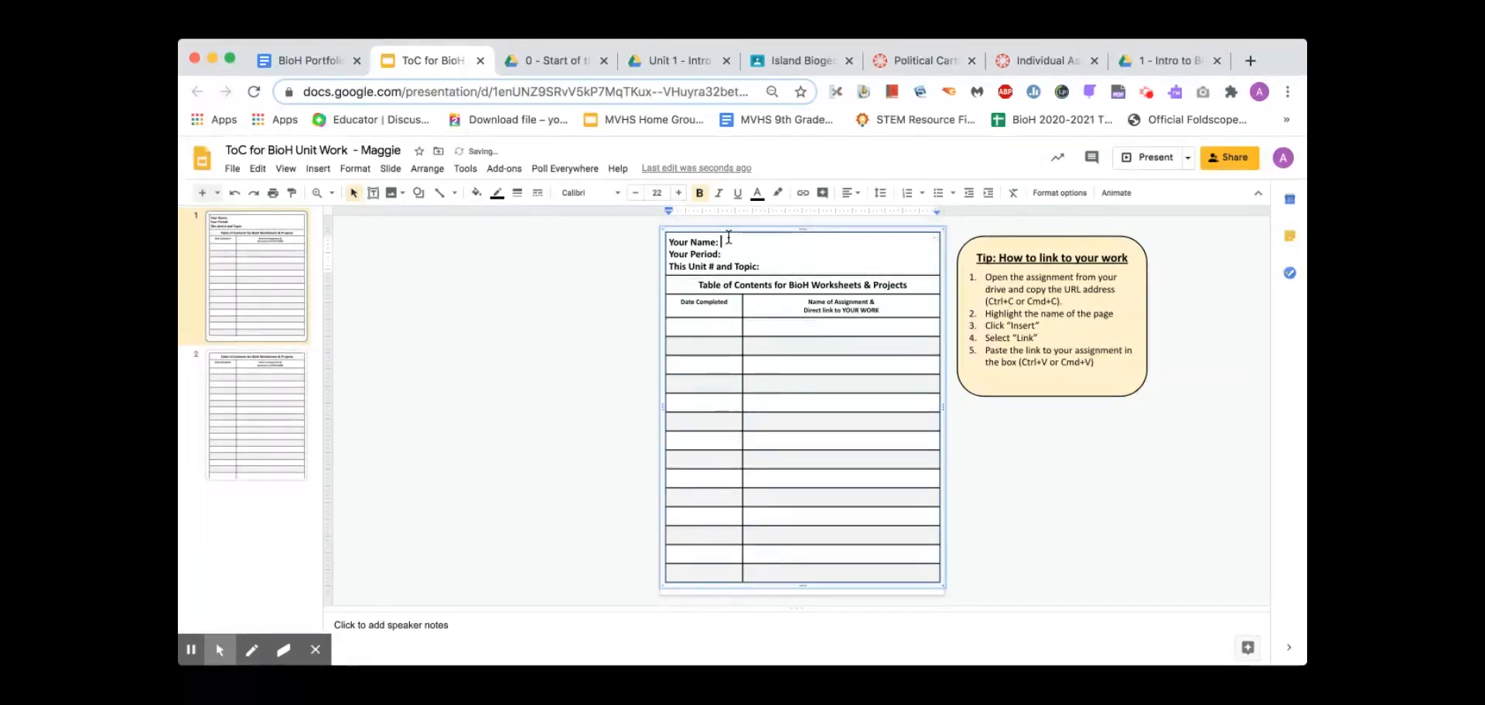
text(Maggie Simpson)
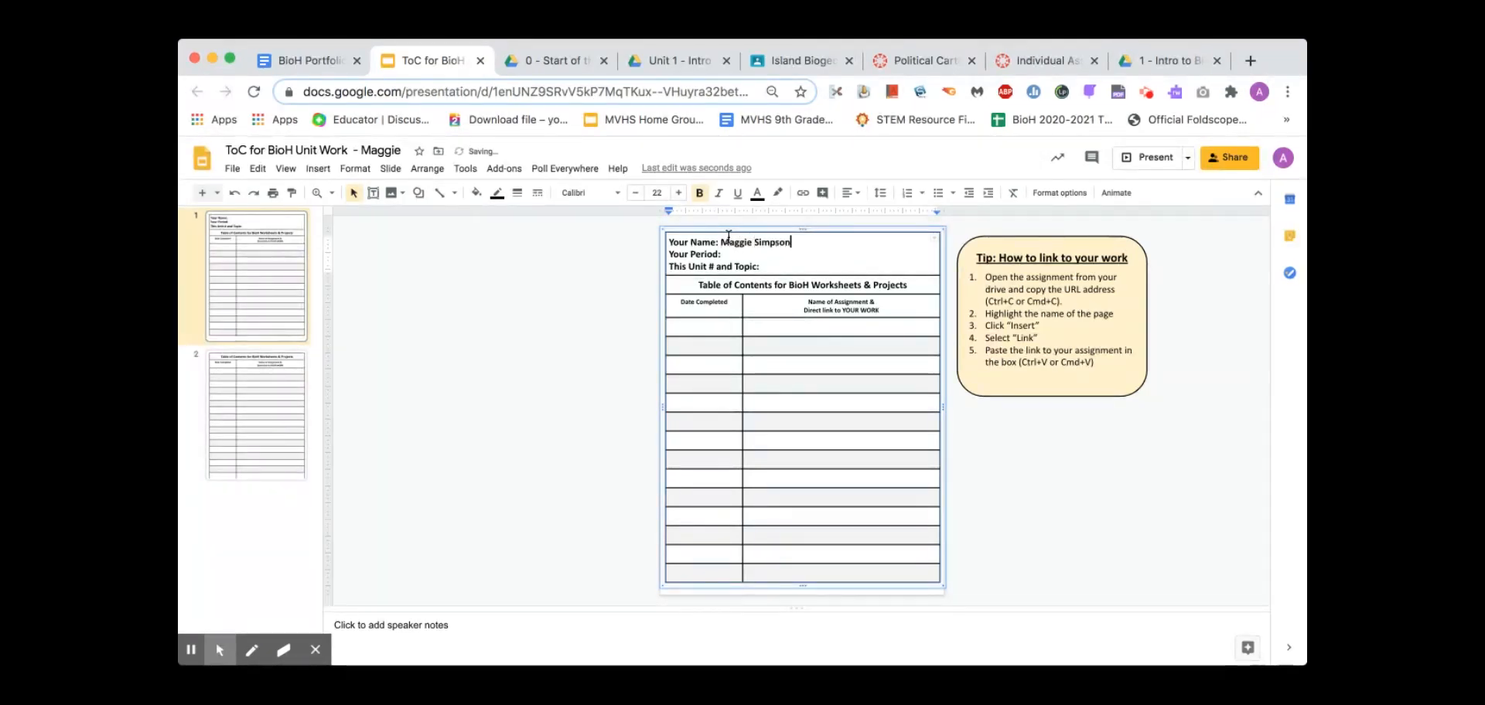
key(Down)
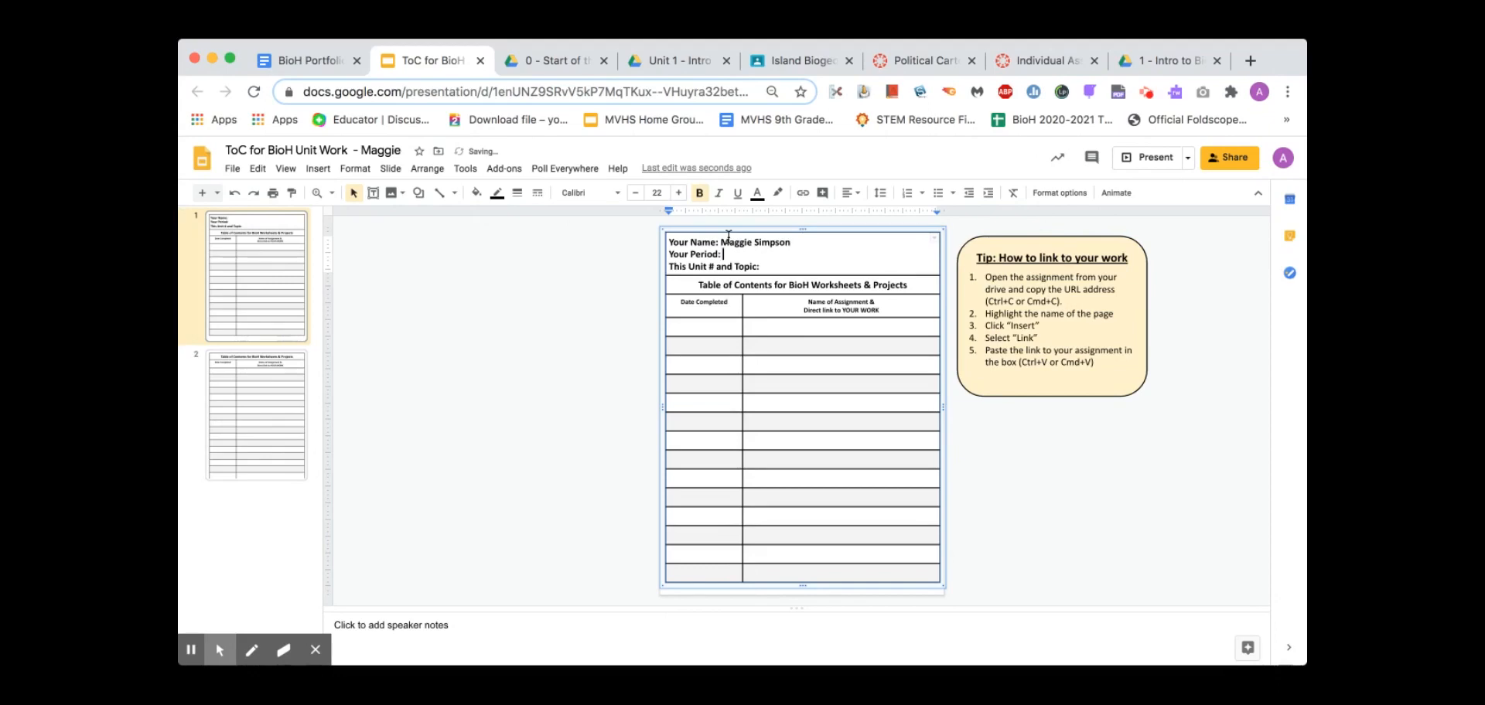
text(2)
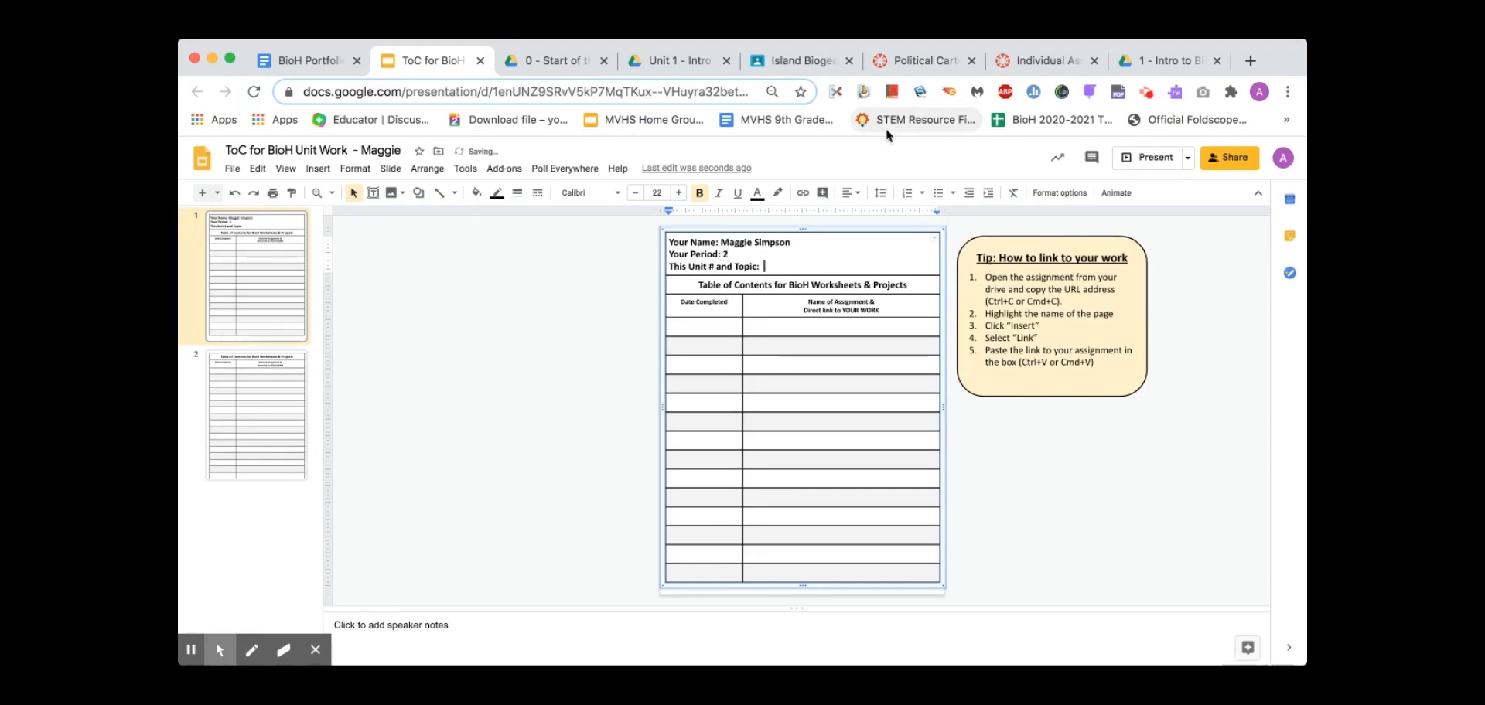
text(1)
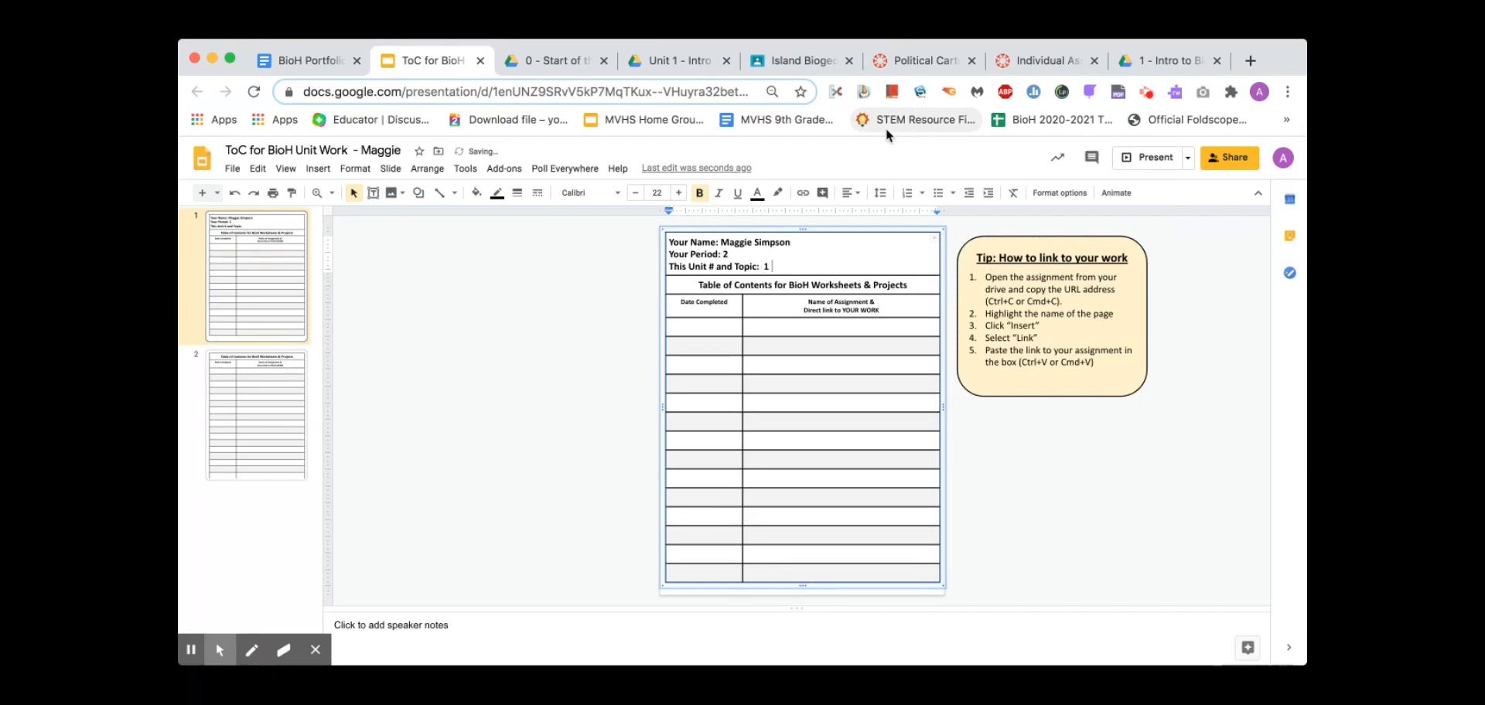
text( - In)
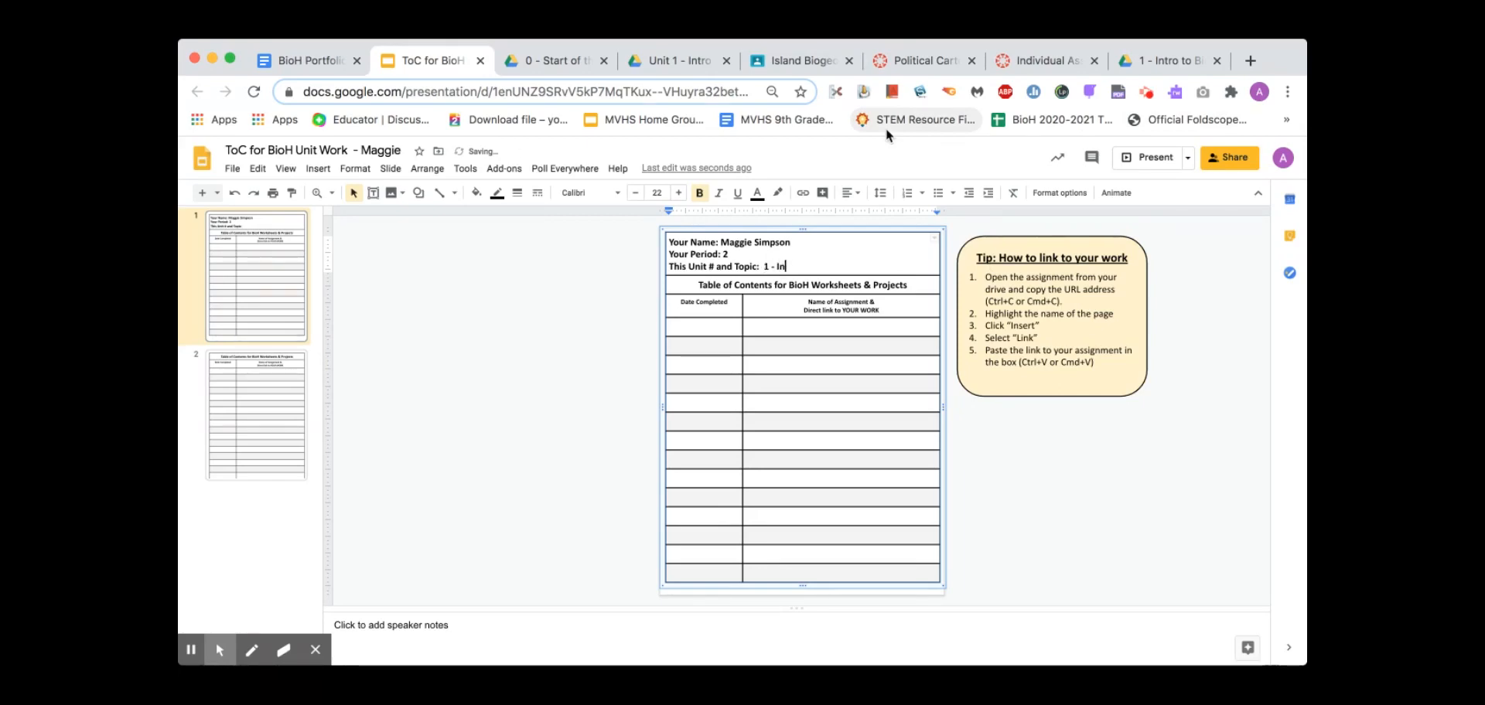
text(tro and Scientific Method)
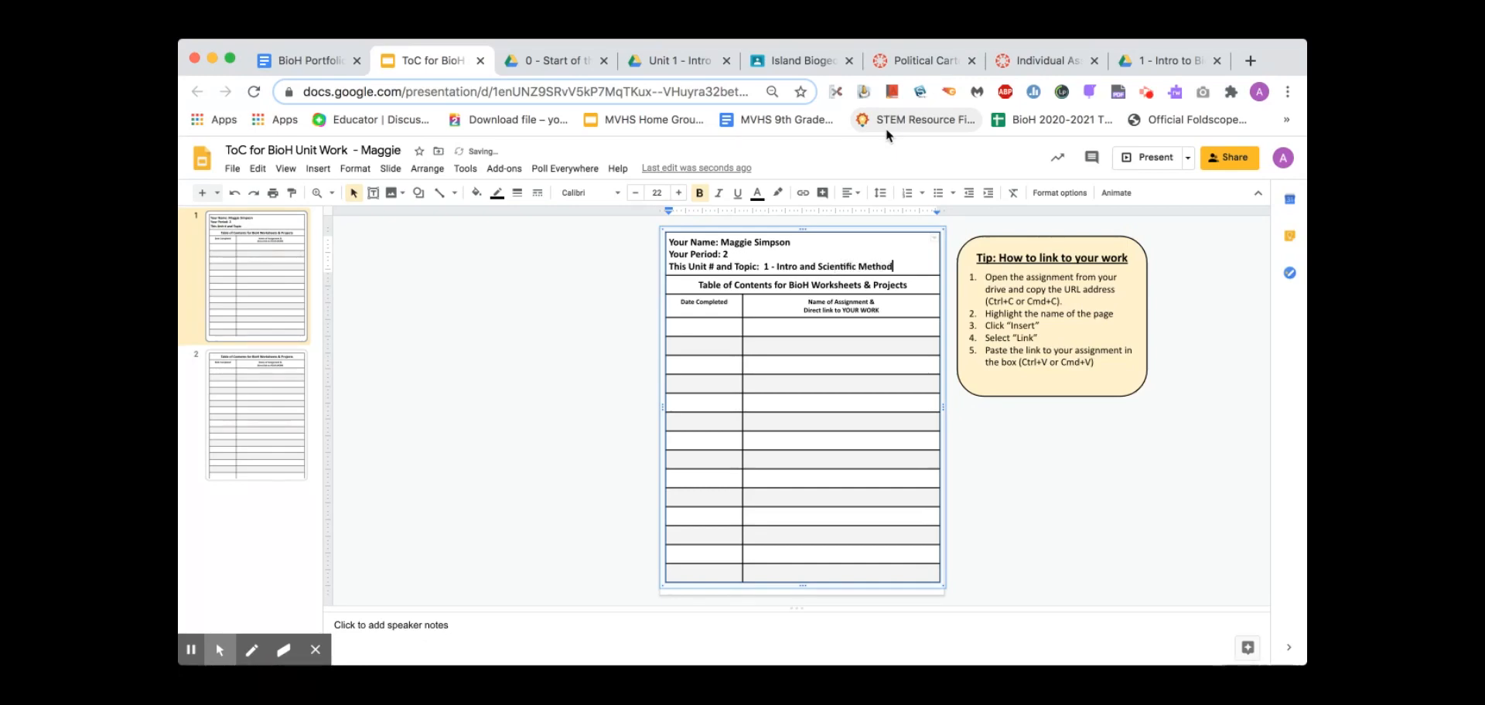
click(716, 325)
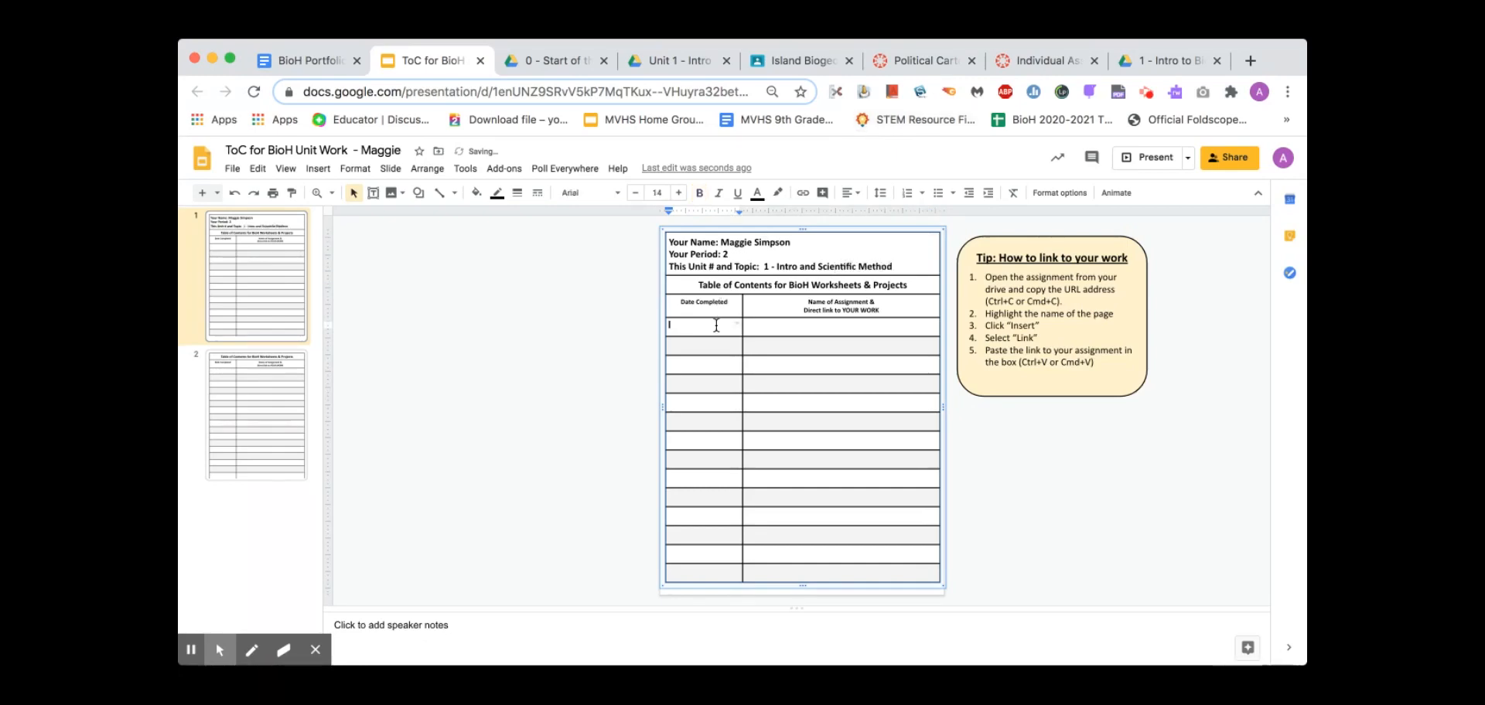
click(310, 60)
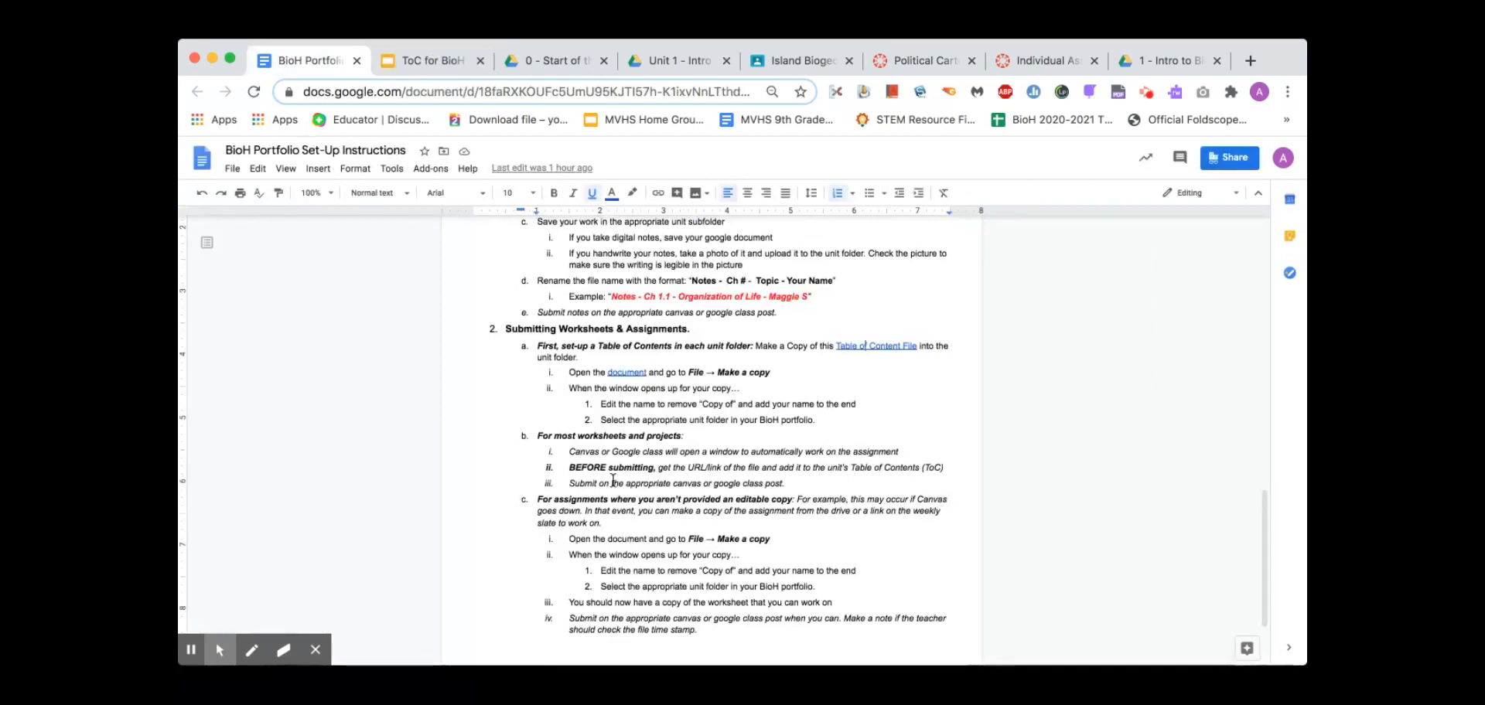
Review the 'For most worksheets and projects' instructions in the set-up document
click(733, 373)
drag(538, 437, 685, 436)
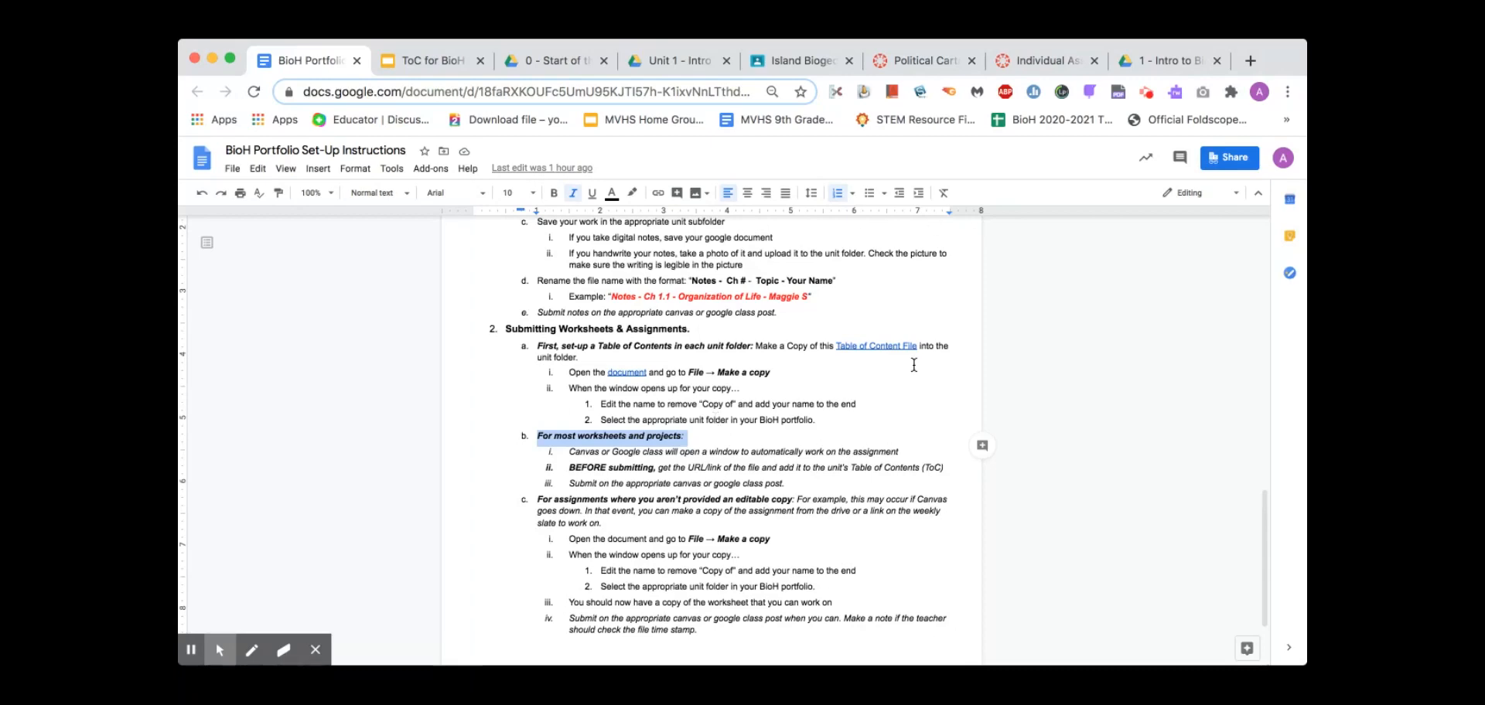
click(435, 64)
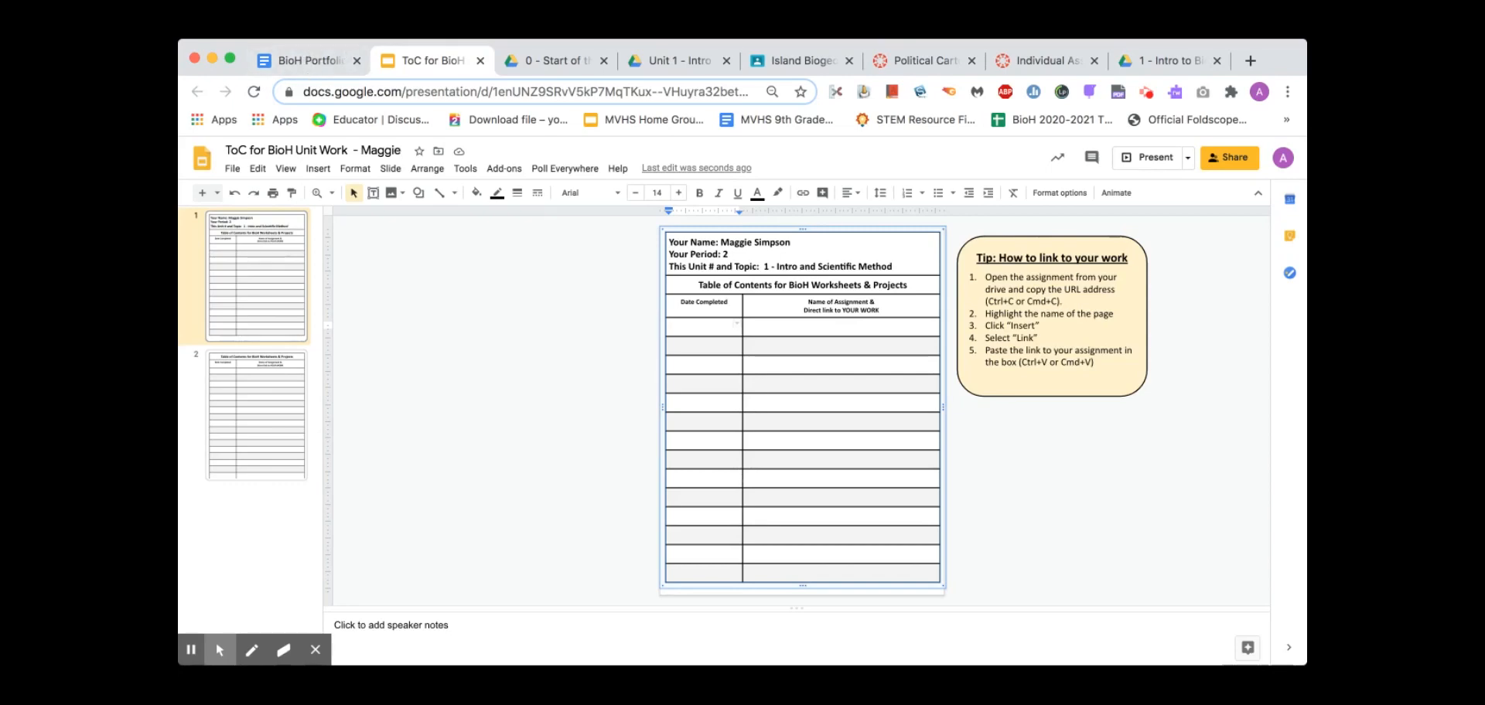
On the Political Cartoon assignment page, open the submitted 05-Crowd Cartoon drawing in a new tab
click(902, 69)
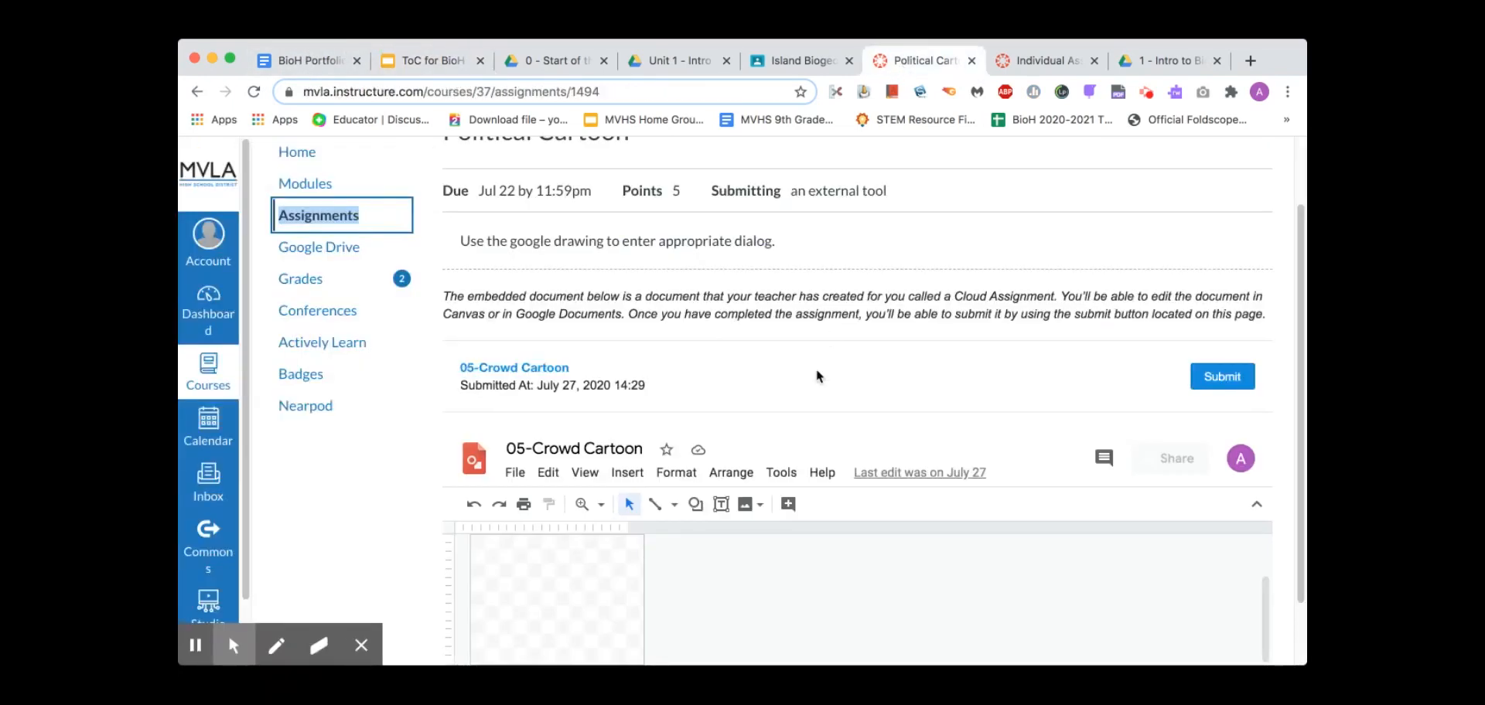
scroll(817, 376, up, 2)
scroll(817, 377, down, 3)
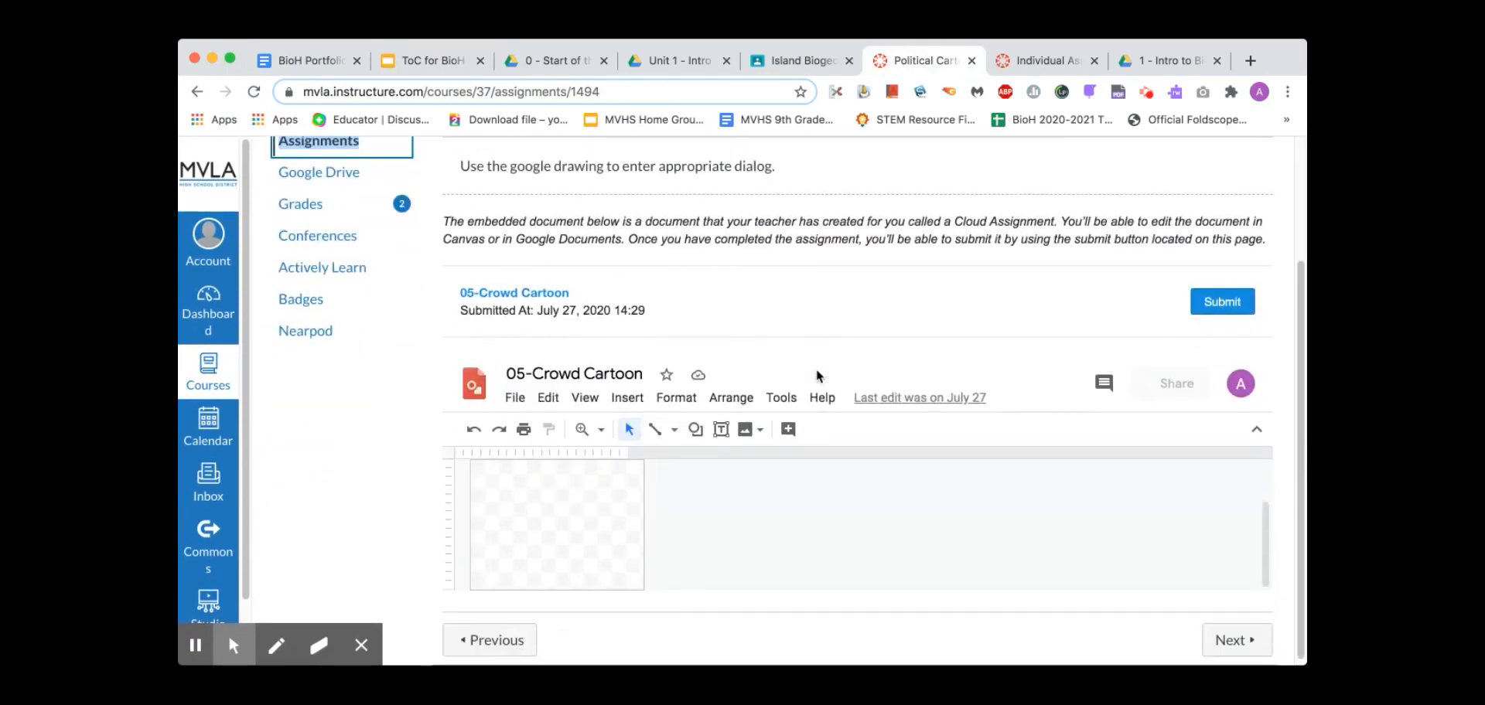
scroll(819, 376, up, 4)
scroll(819, 377, down, 1)
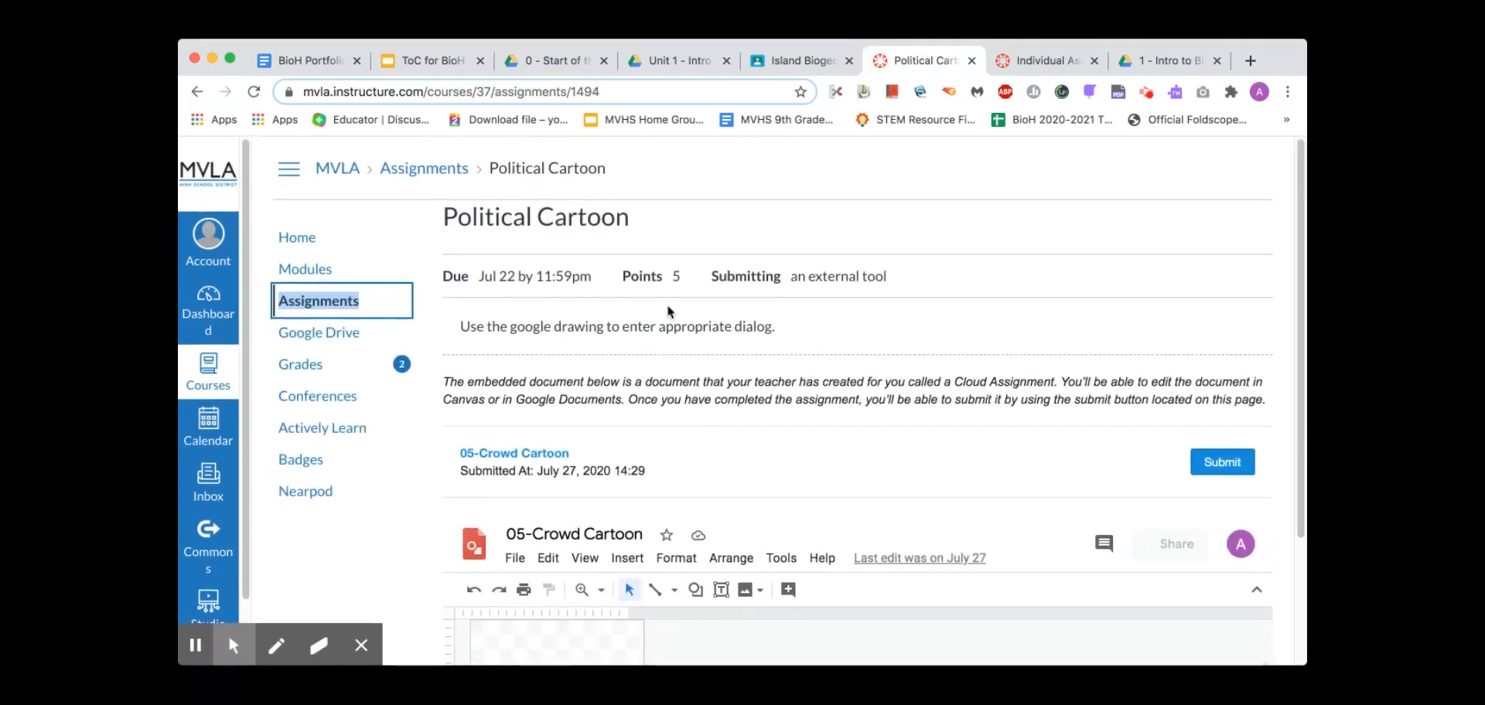
scroll(812, 450, down, 5)
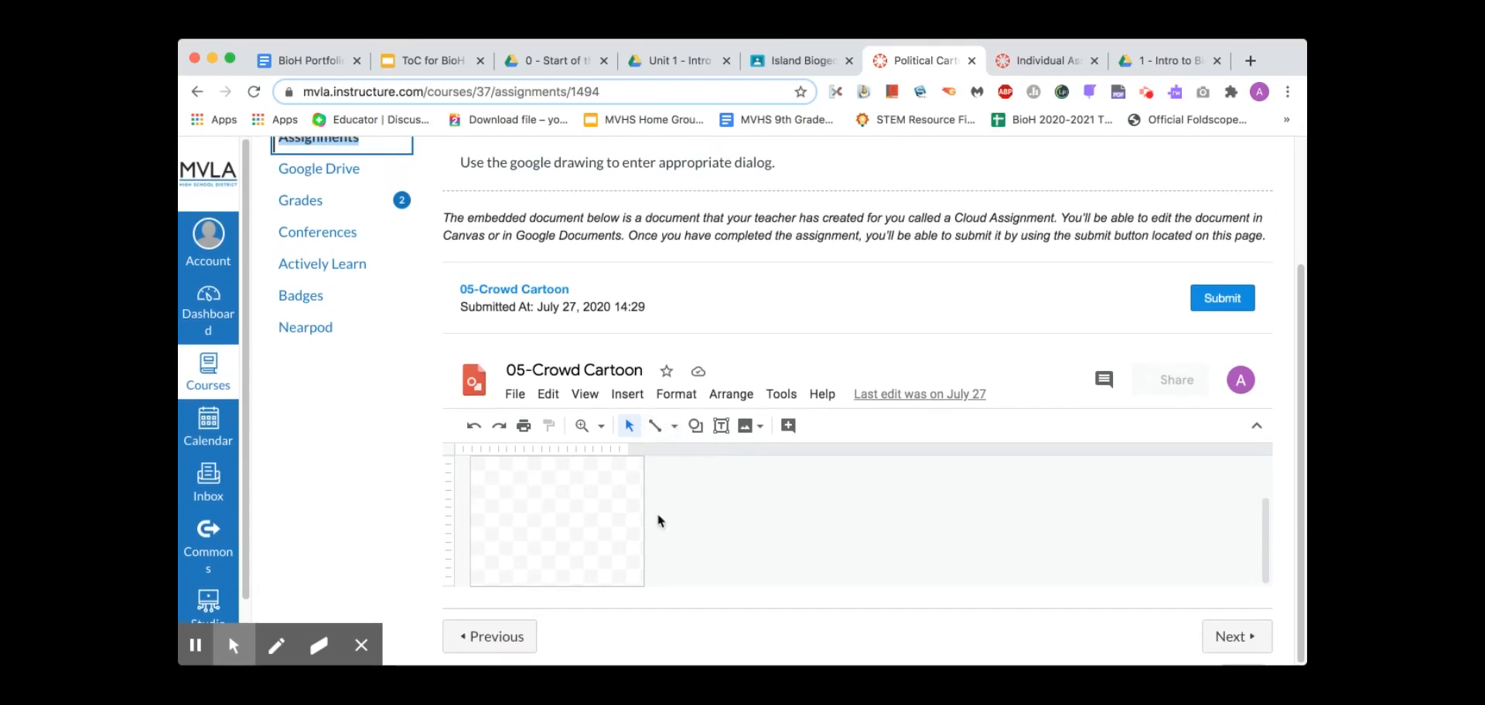
click(573, 511)
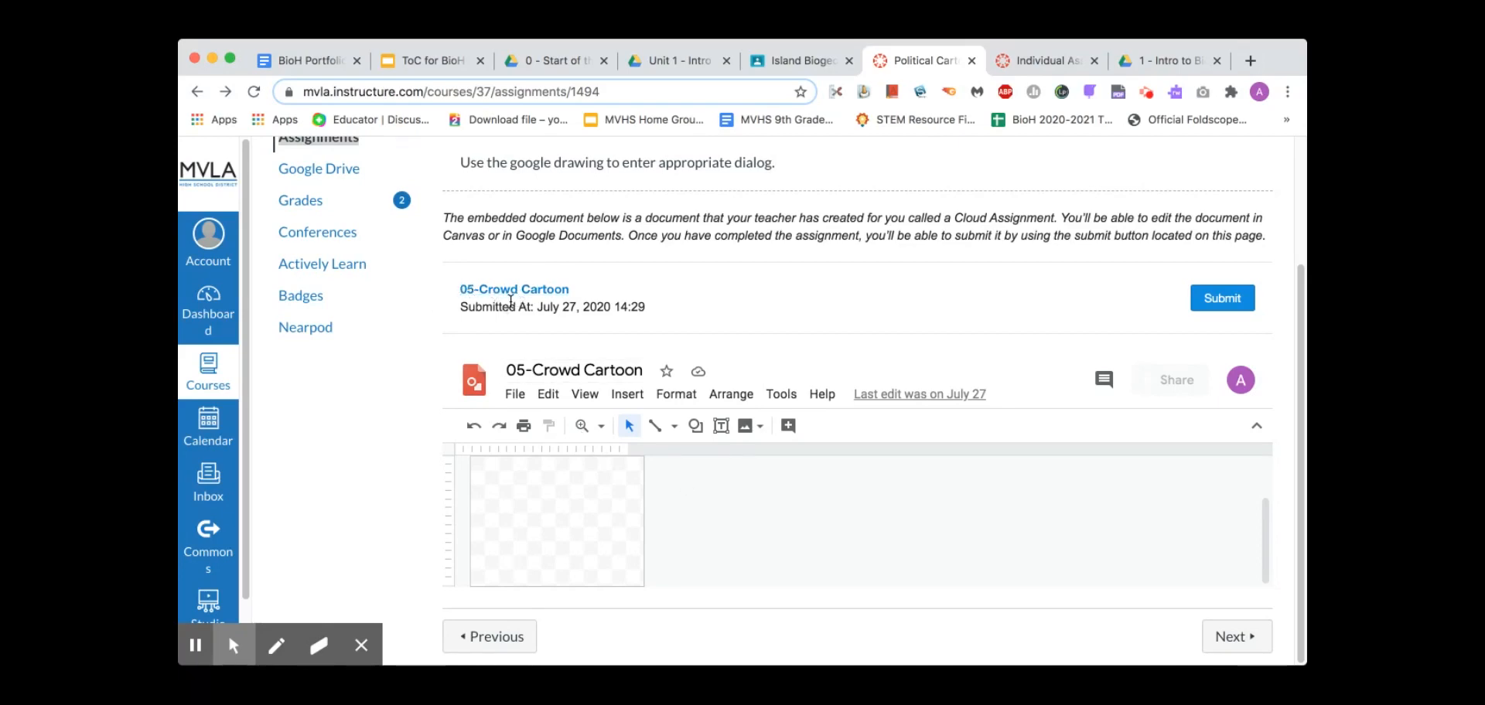
click(525, 293)
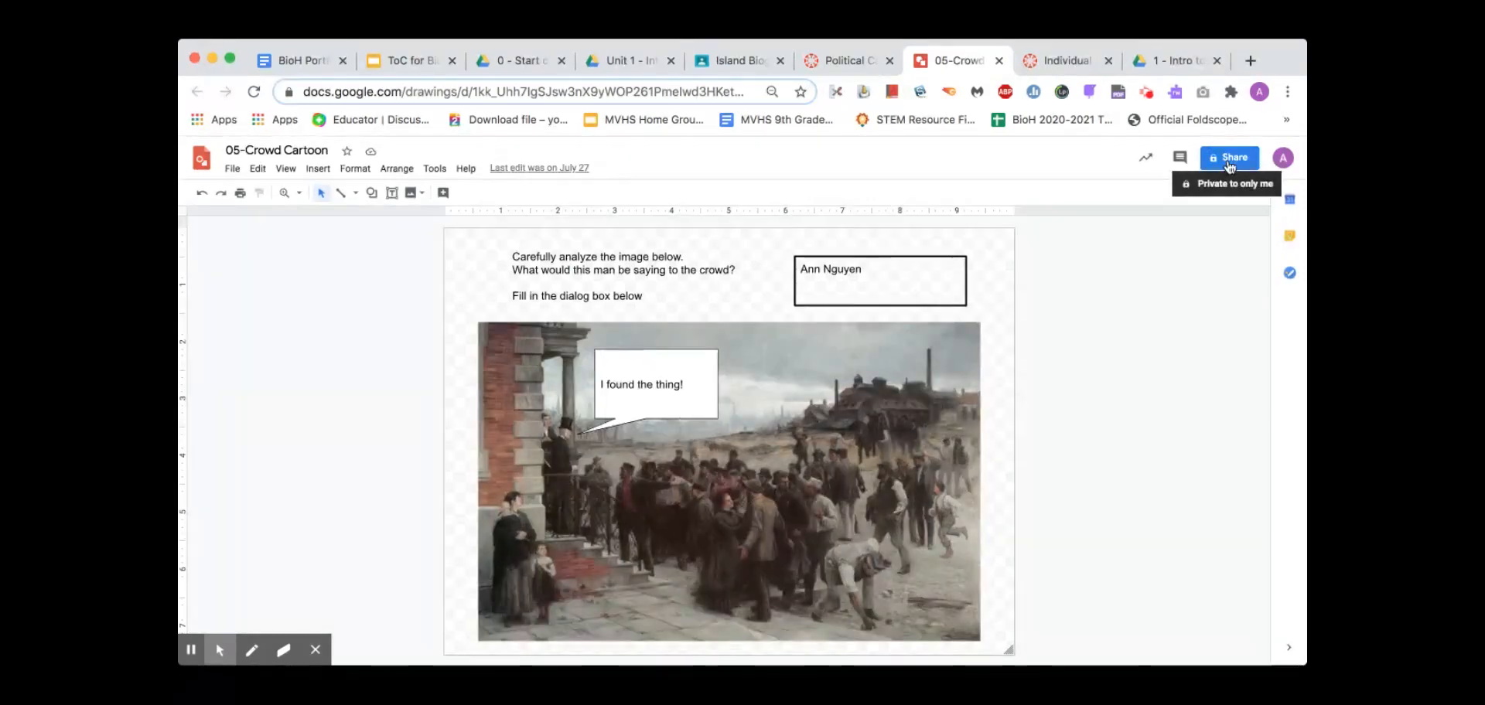
Copy the 05-Crowd Cartoon drawing's share link and return to the ToC slides
click(1229, 164)
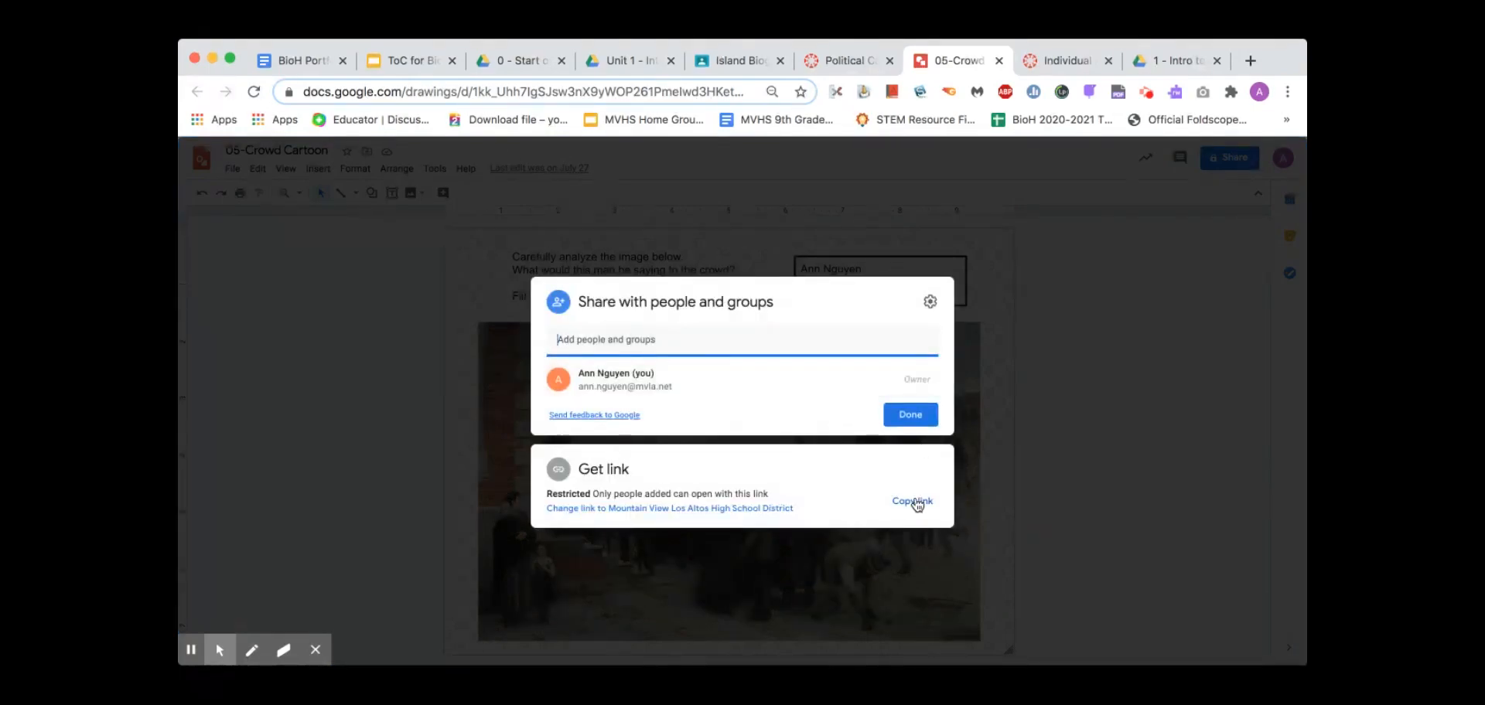
click(914, 501)
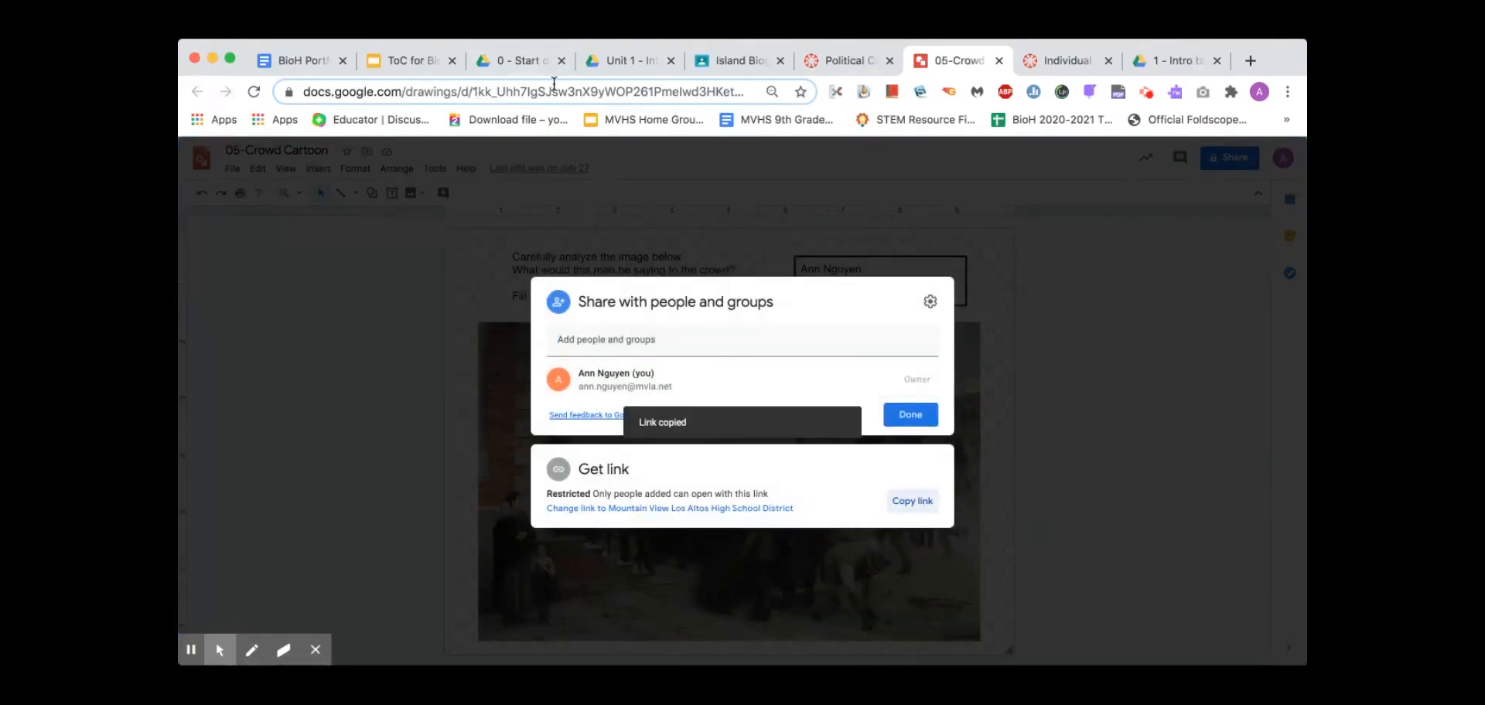
click(835, 61)
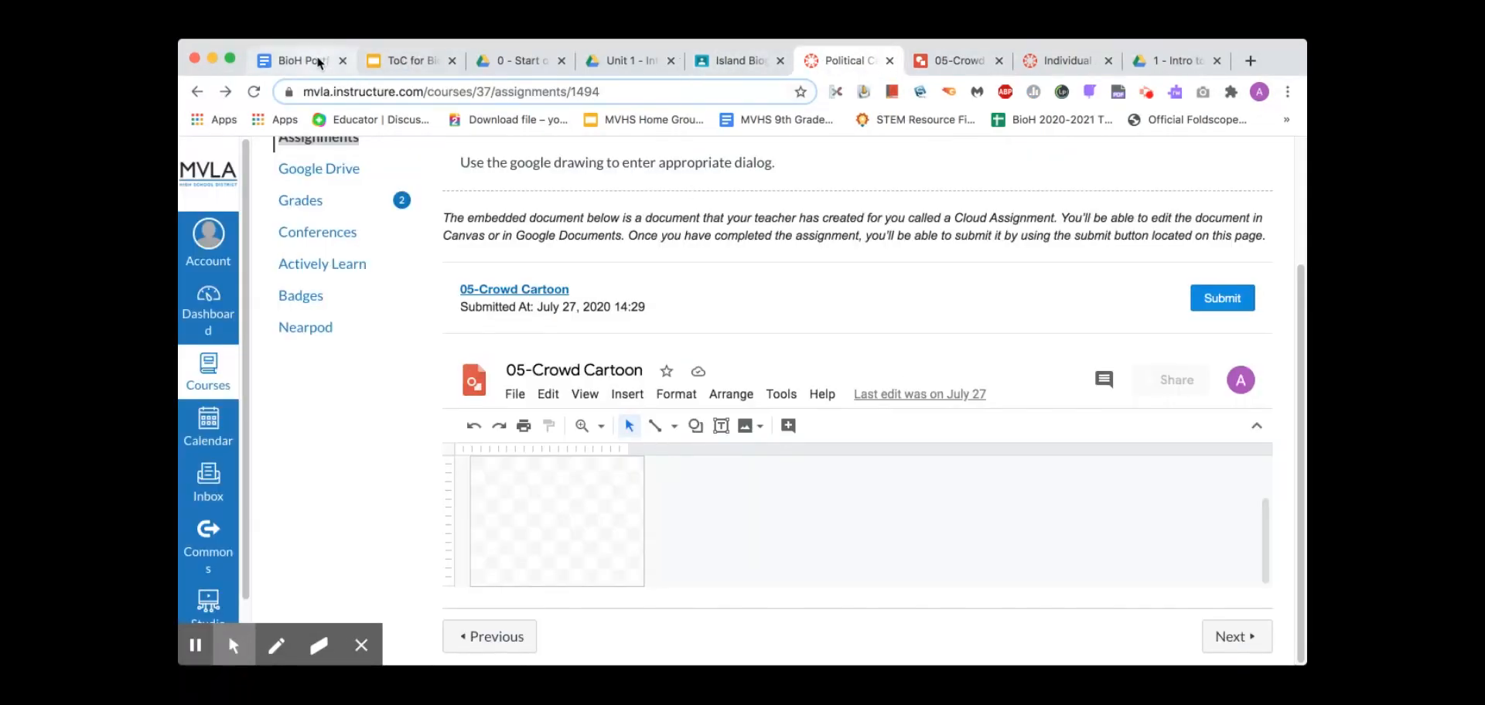
click(398, 60)
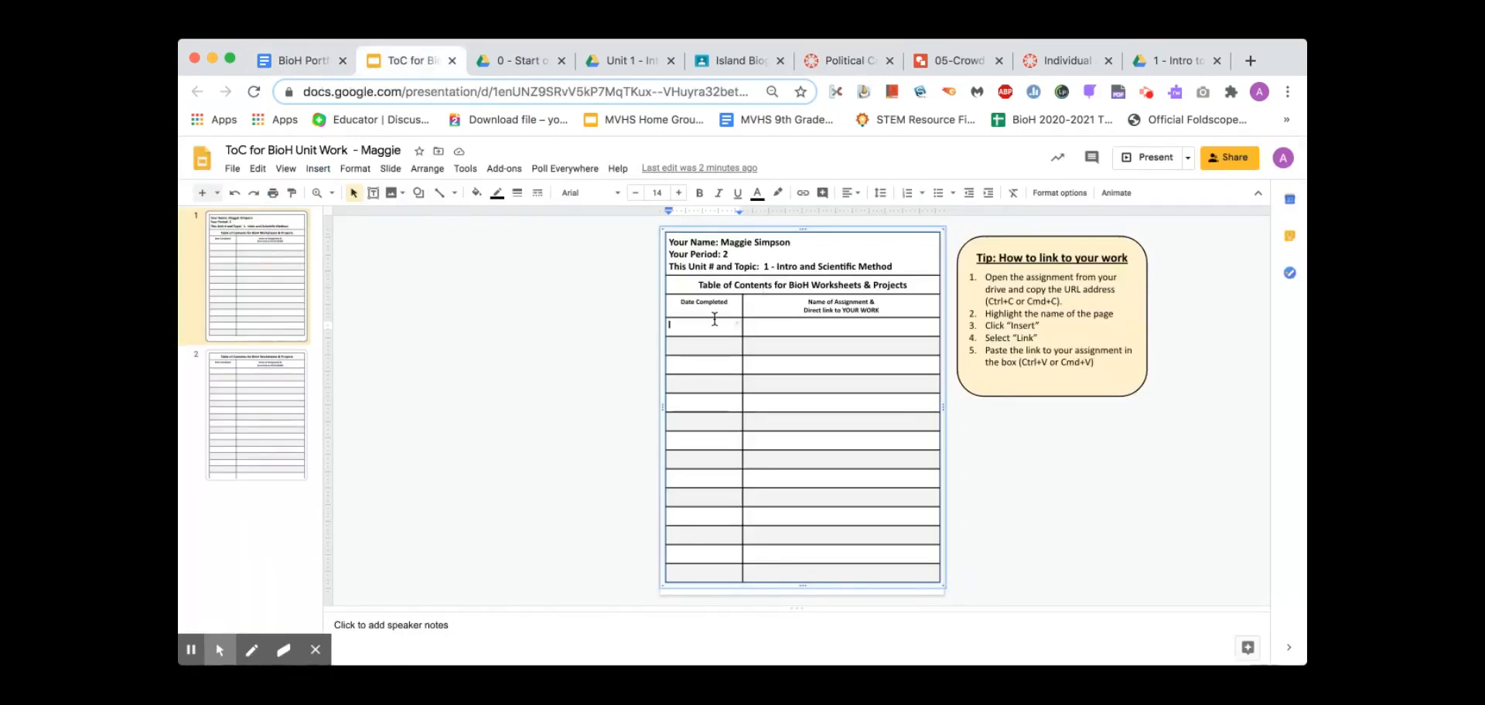
Fill the first ToC row with date 8-13 and the title Crowd Political Cartoon
text(8-13)
click(777, 319)
click(780, 324)
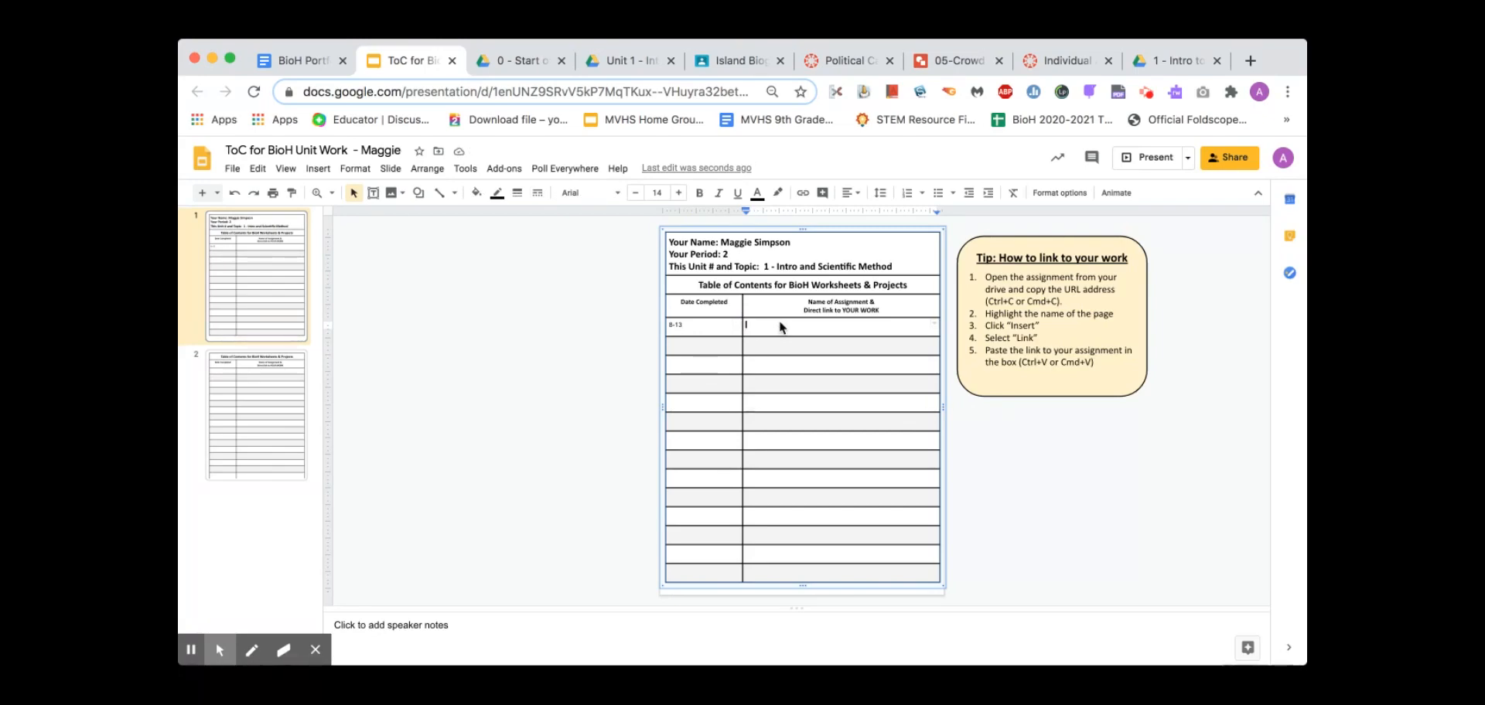
text(Crowd Political S)
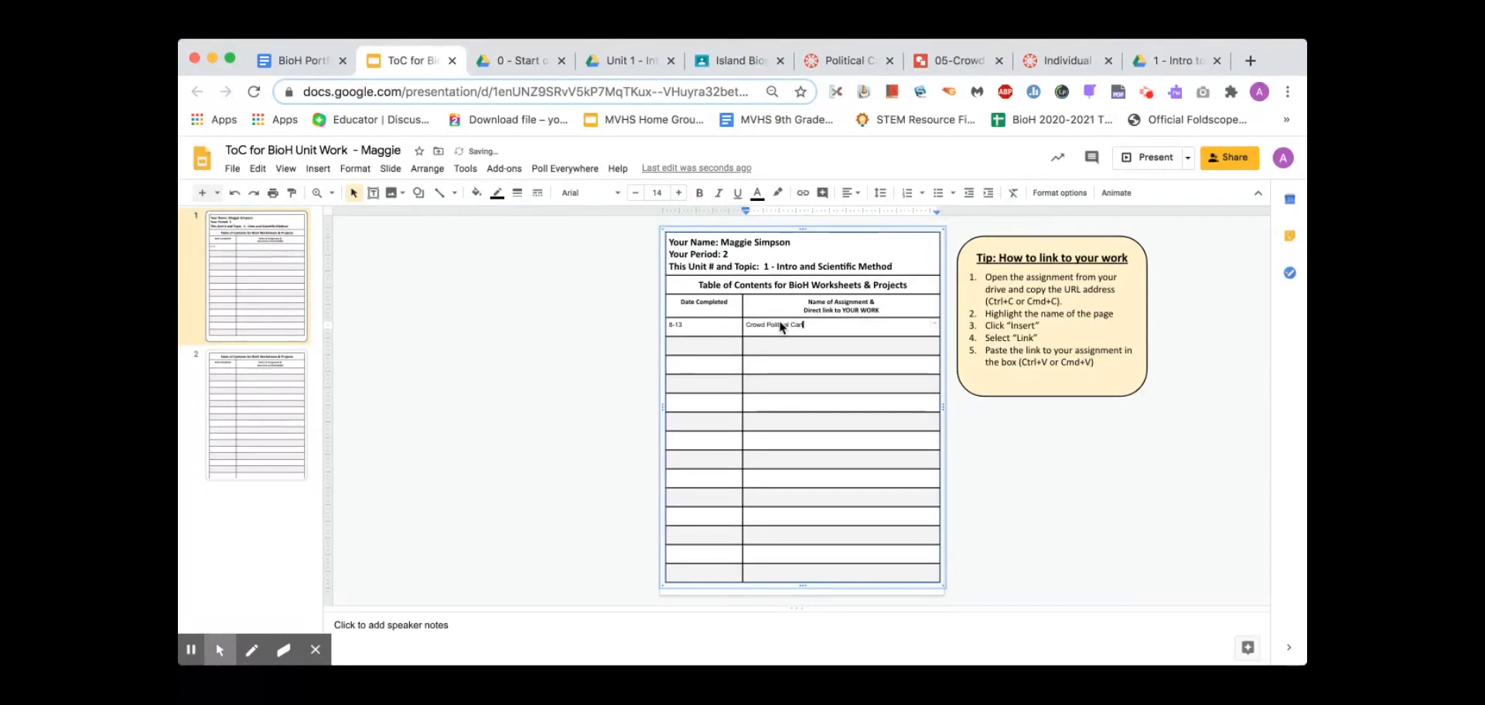
text(artoon)
Link the Crowd Political Cartoon text to the pasted drawing URL and verify it opens 05-Crowd Cartoon
triple_click(794, 330)
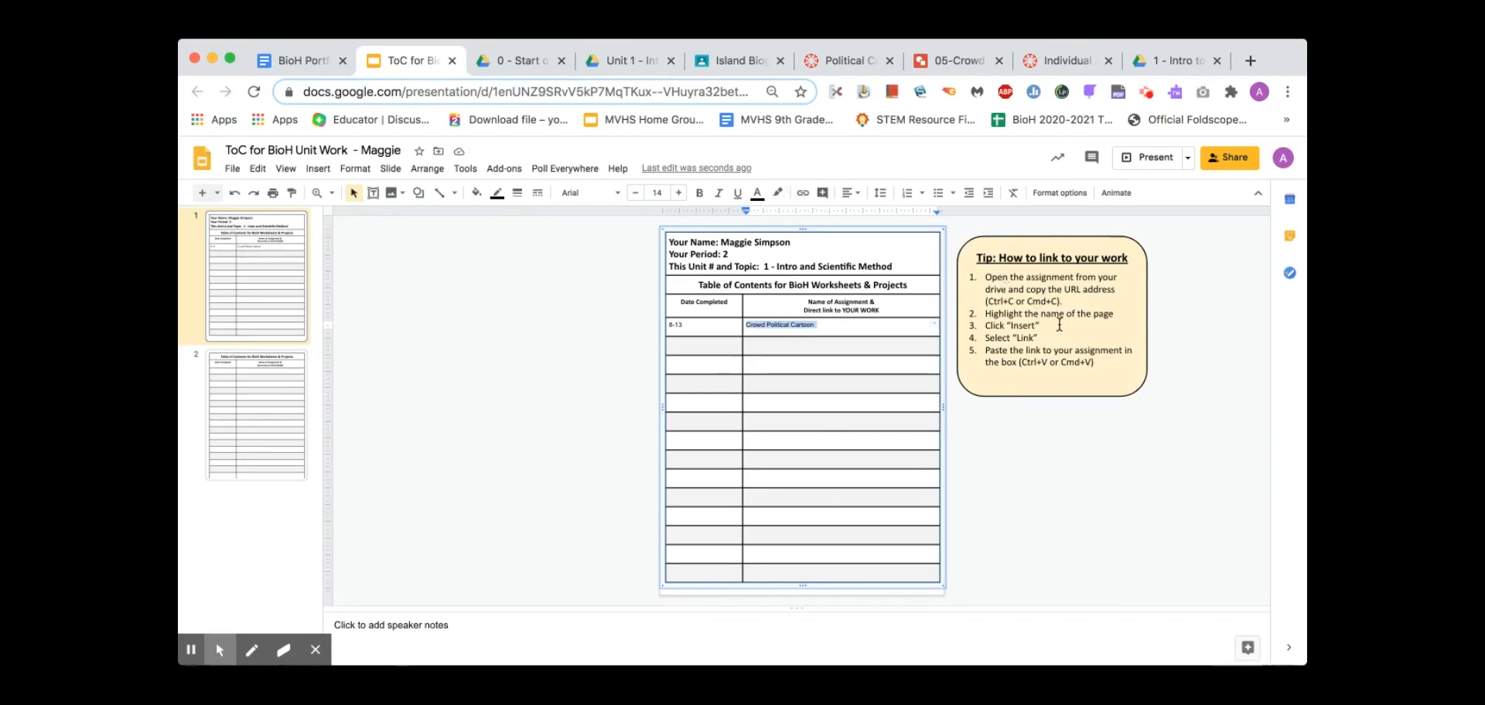
right_click(800, 331)
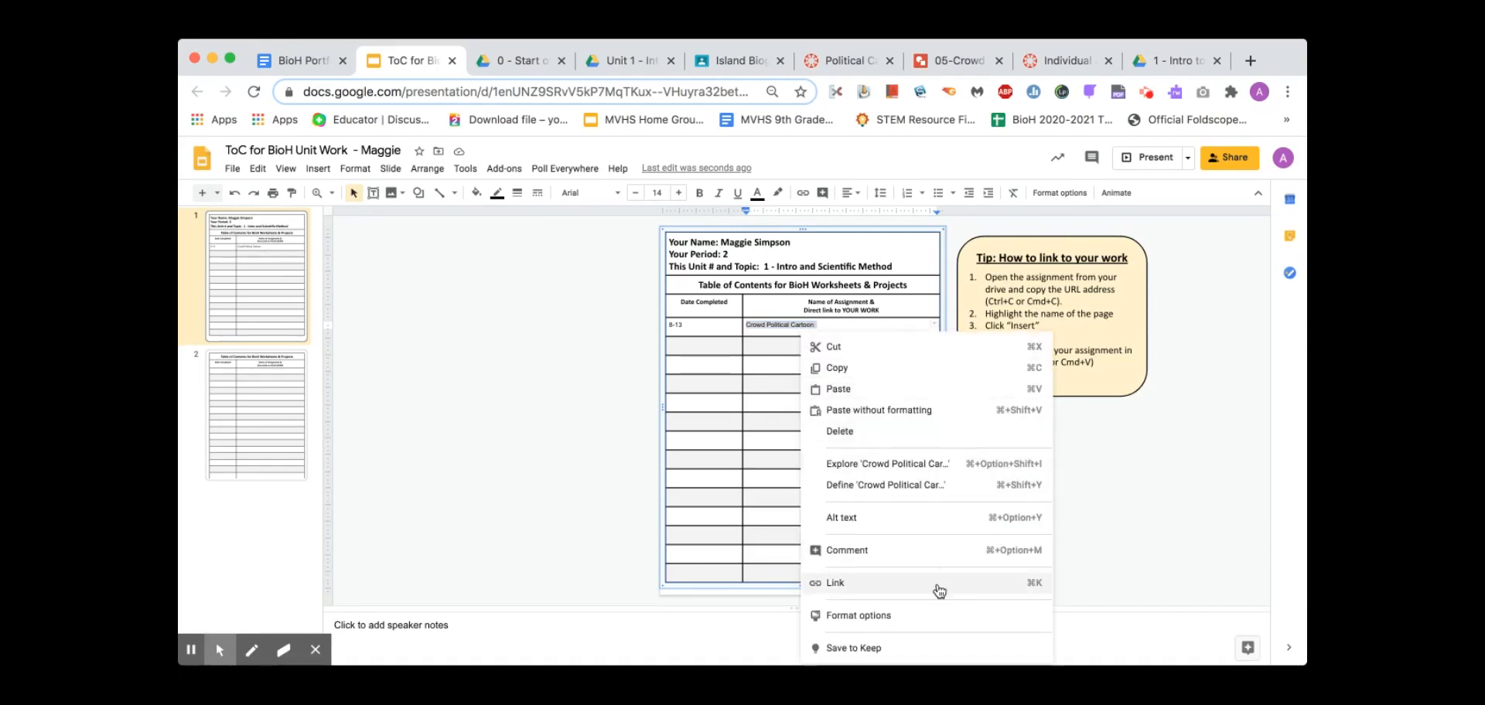
click(866, 583)
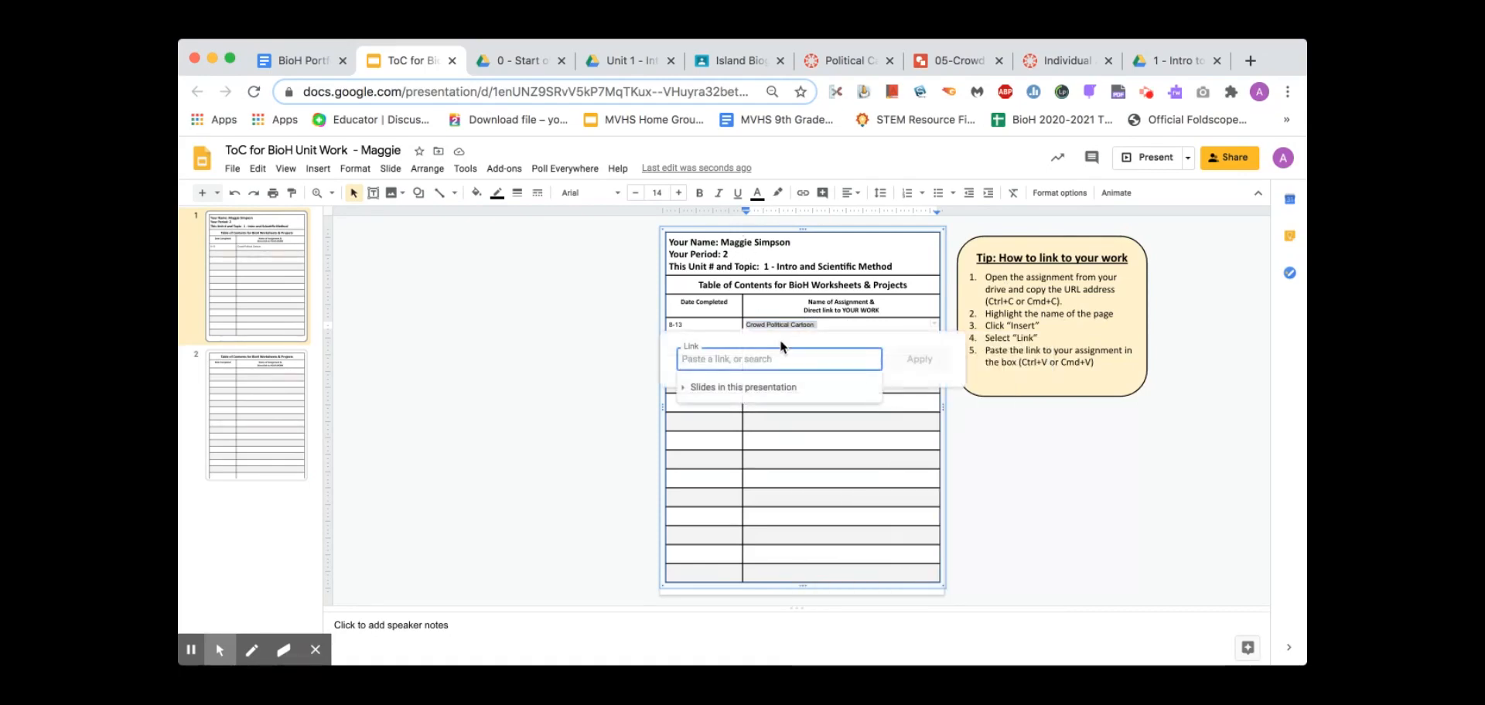
key(super+v)
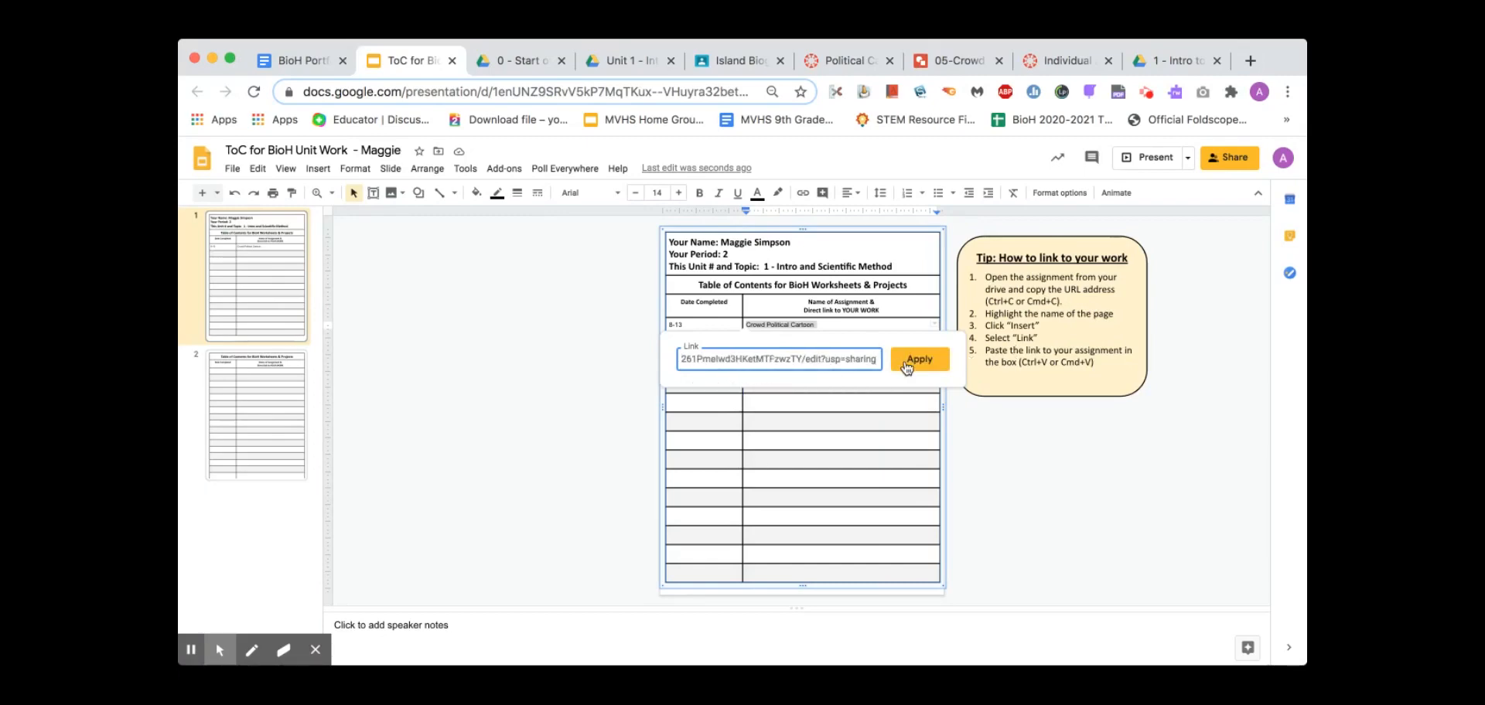
click(914, 359)
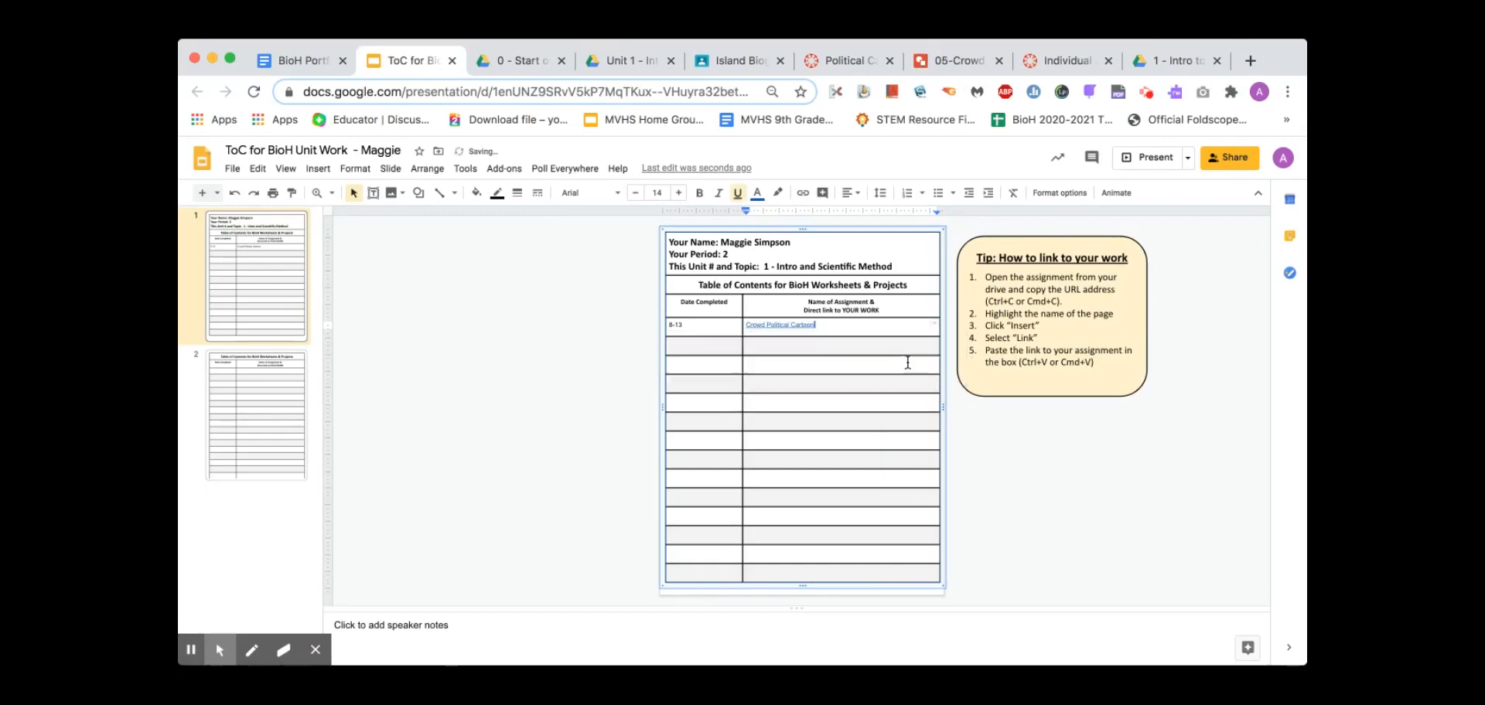
click(778, 325)
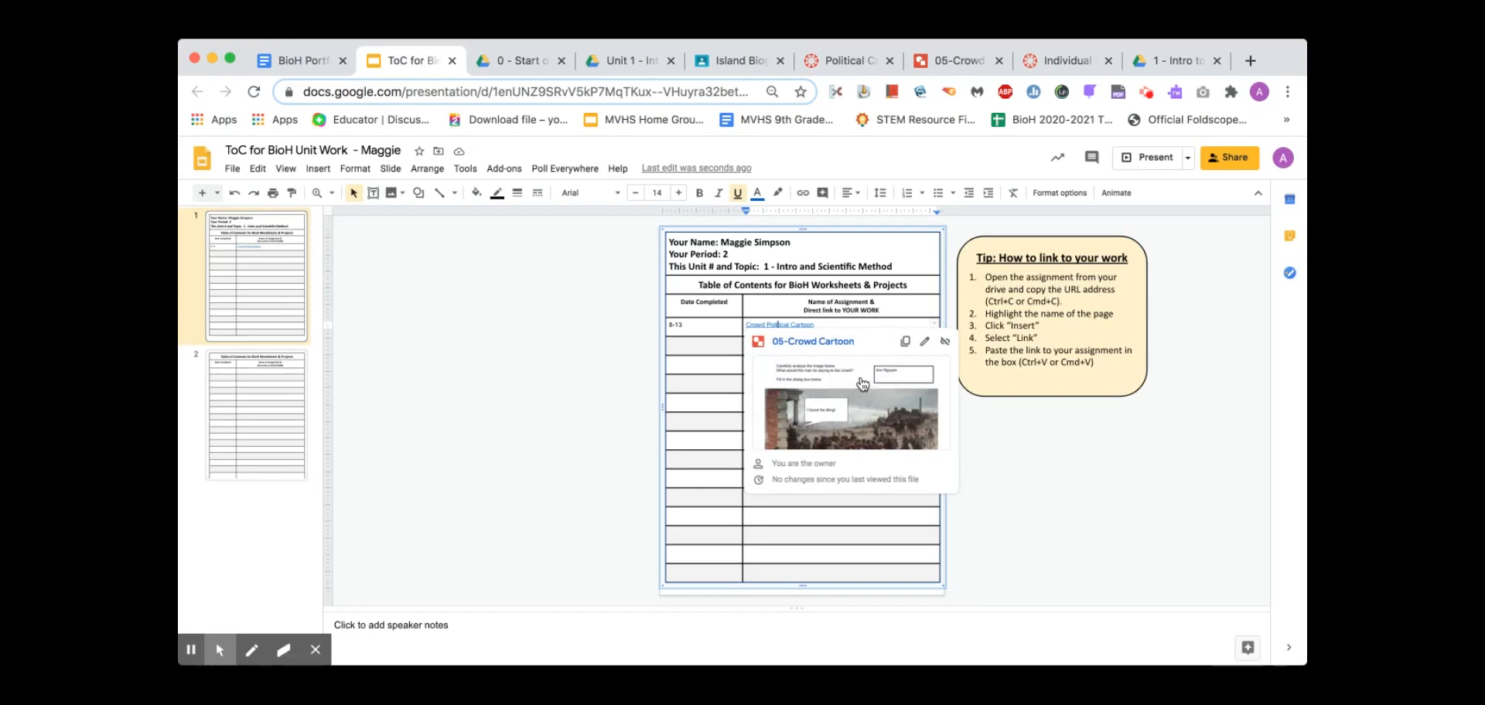
click(495, 415)
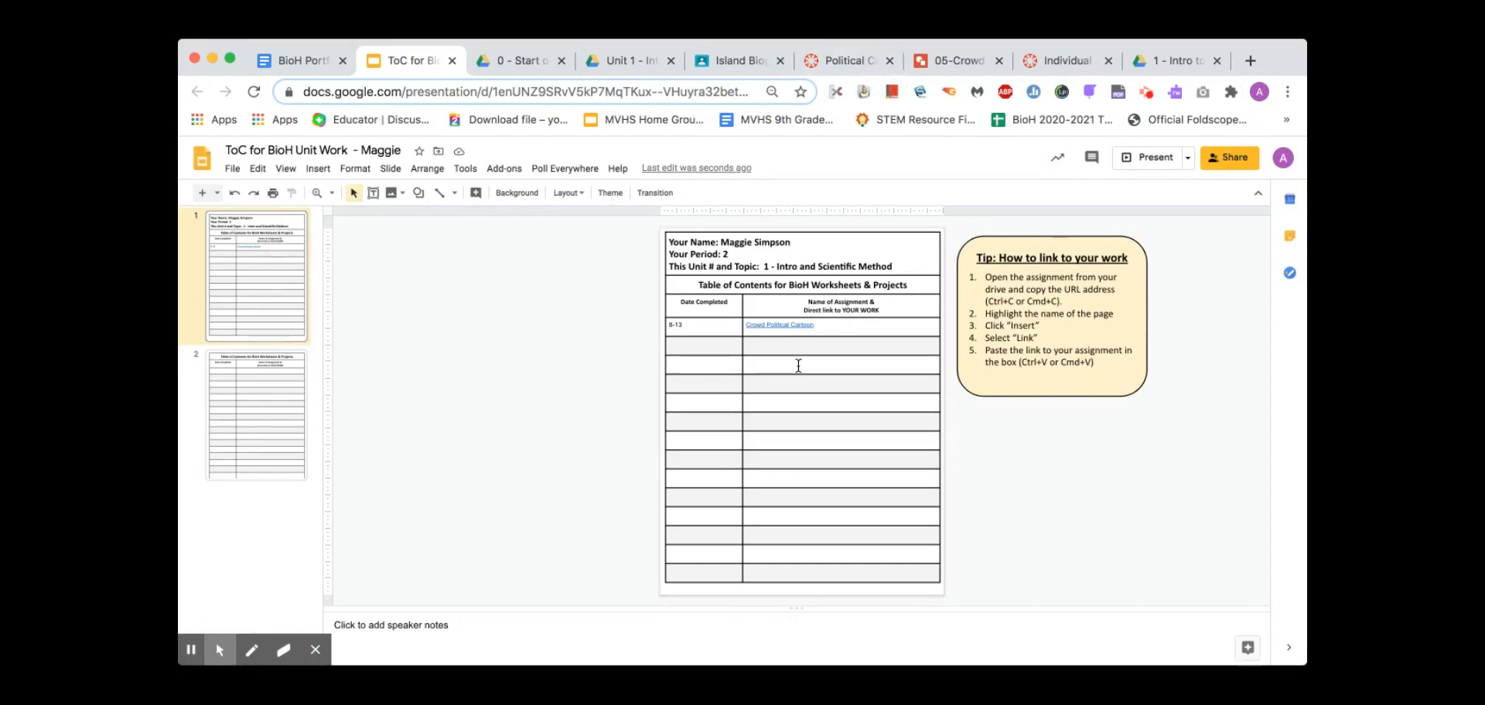
Attempt the Political Cartoon submission in Canvas, dismiss the session-expired error, and return to the instructions
click(850, 60)
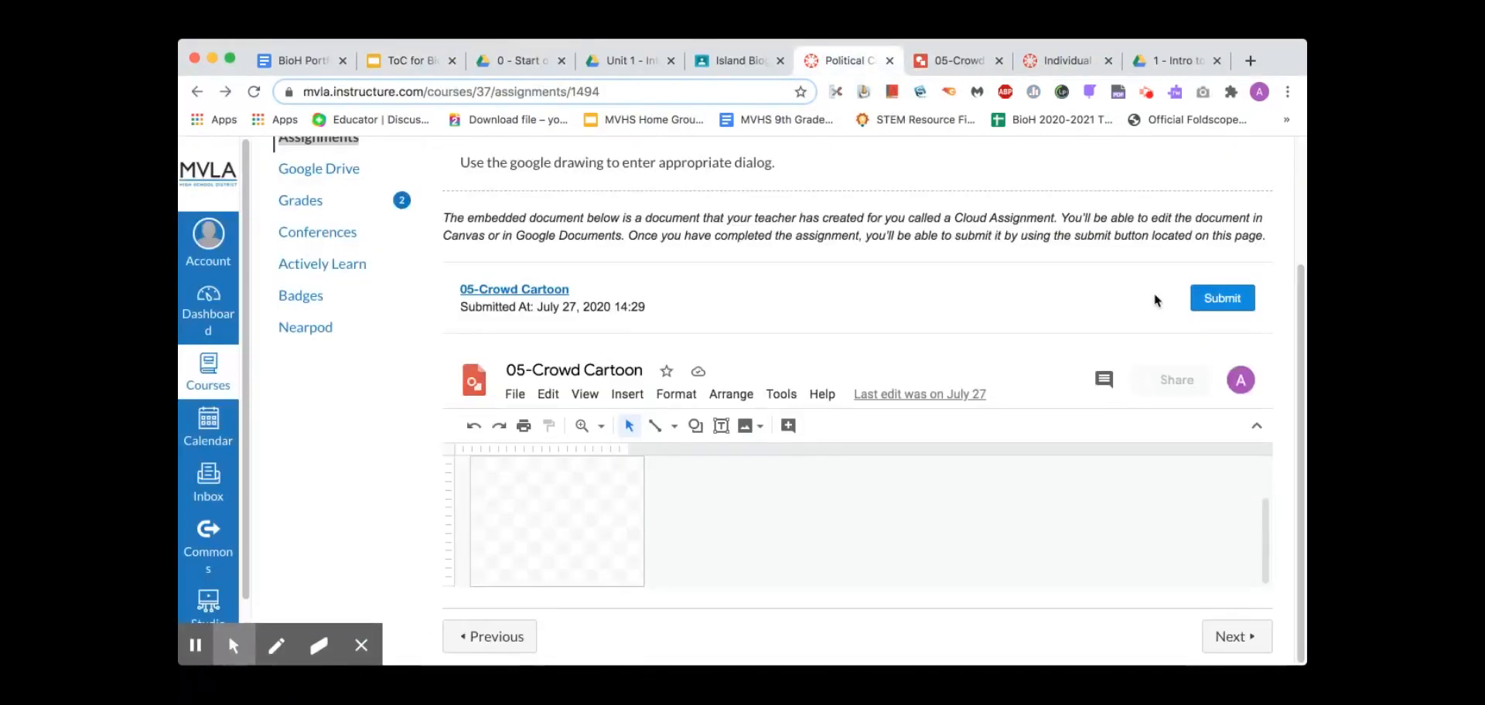
click(1222, 299)
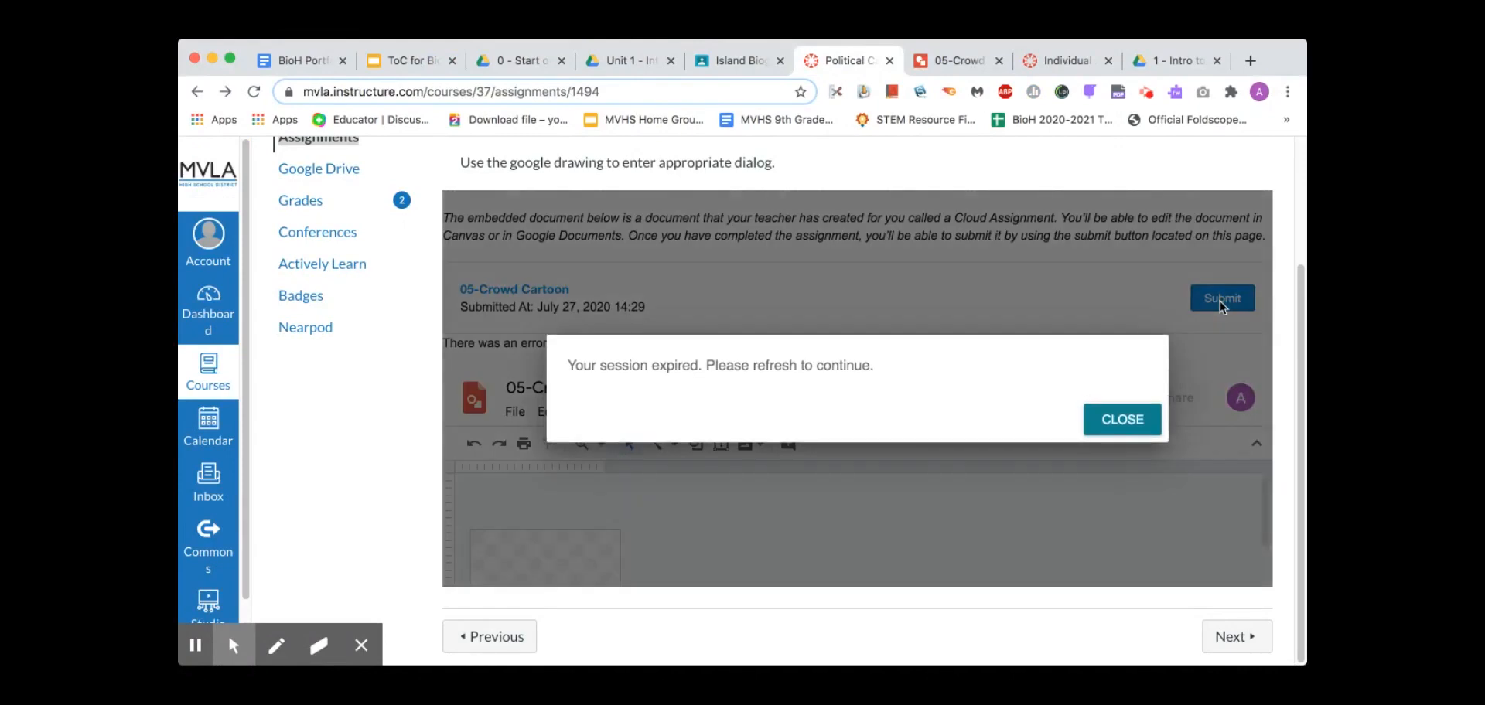
click(1123, 419)
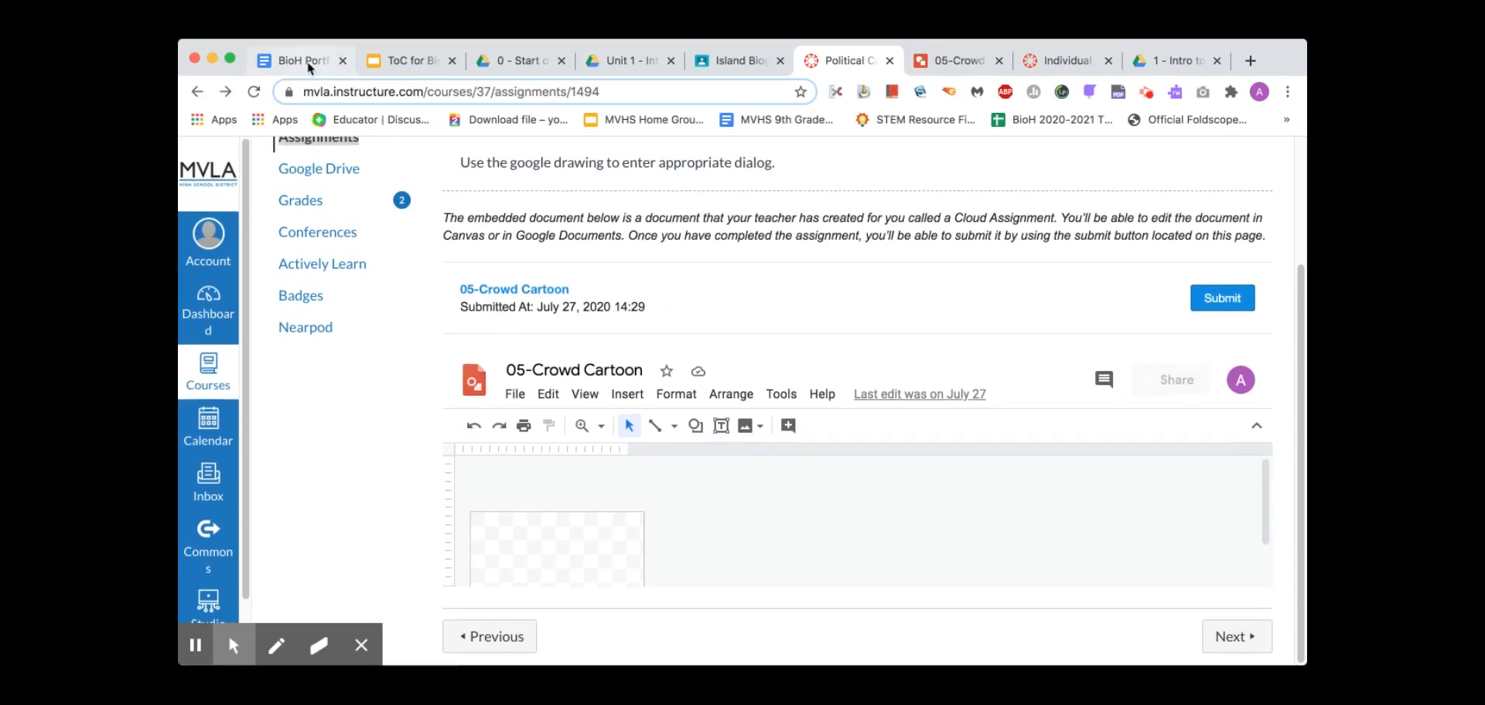
click(302, 60)
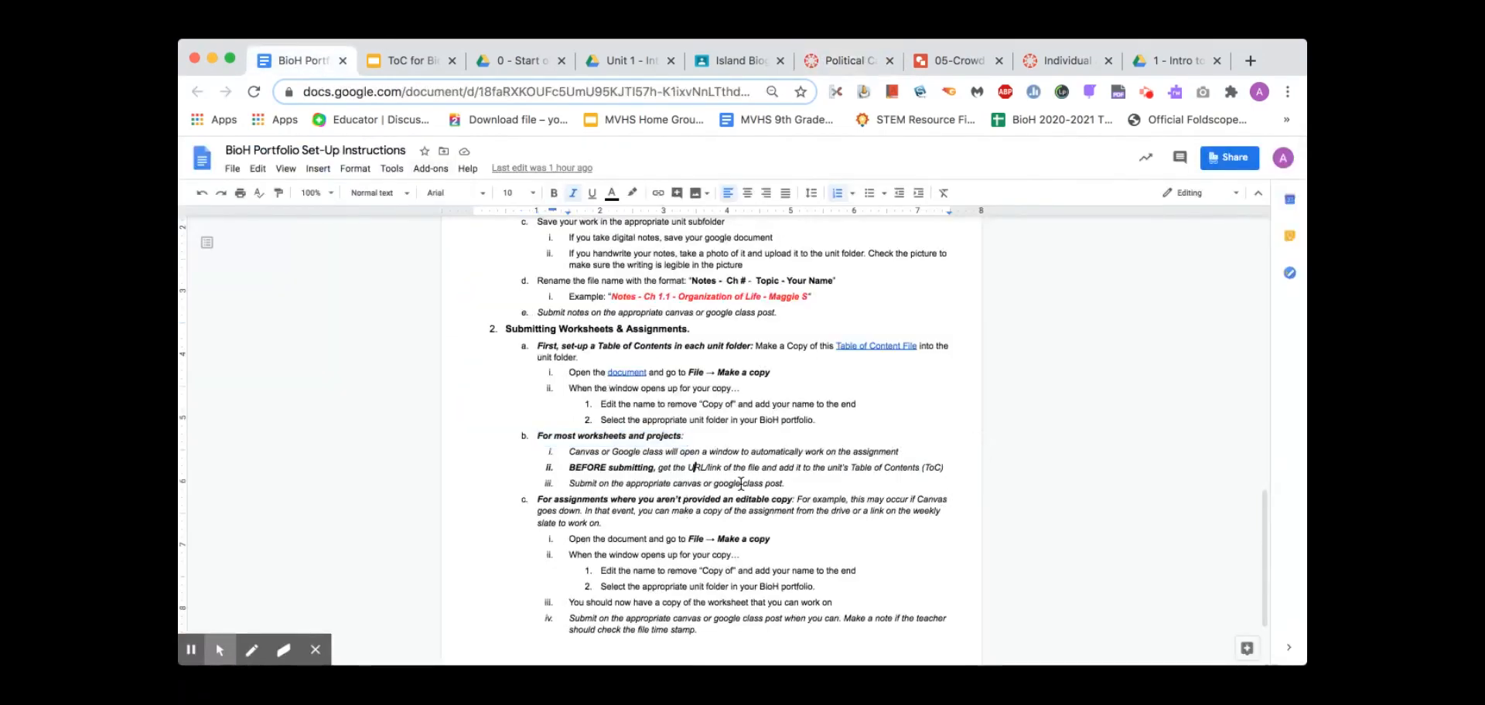
Read section 2c on assignments without an editable copy, then go to the 1 - Intro to Biology folder
click(832, 522)
scroll(833, 521, down, 3)
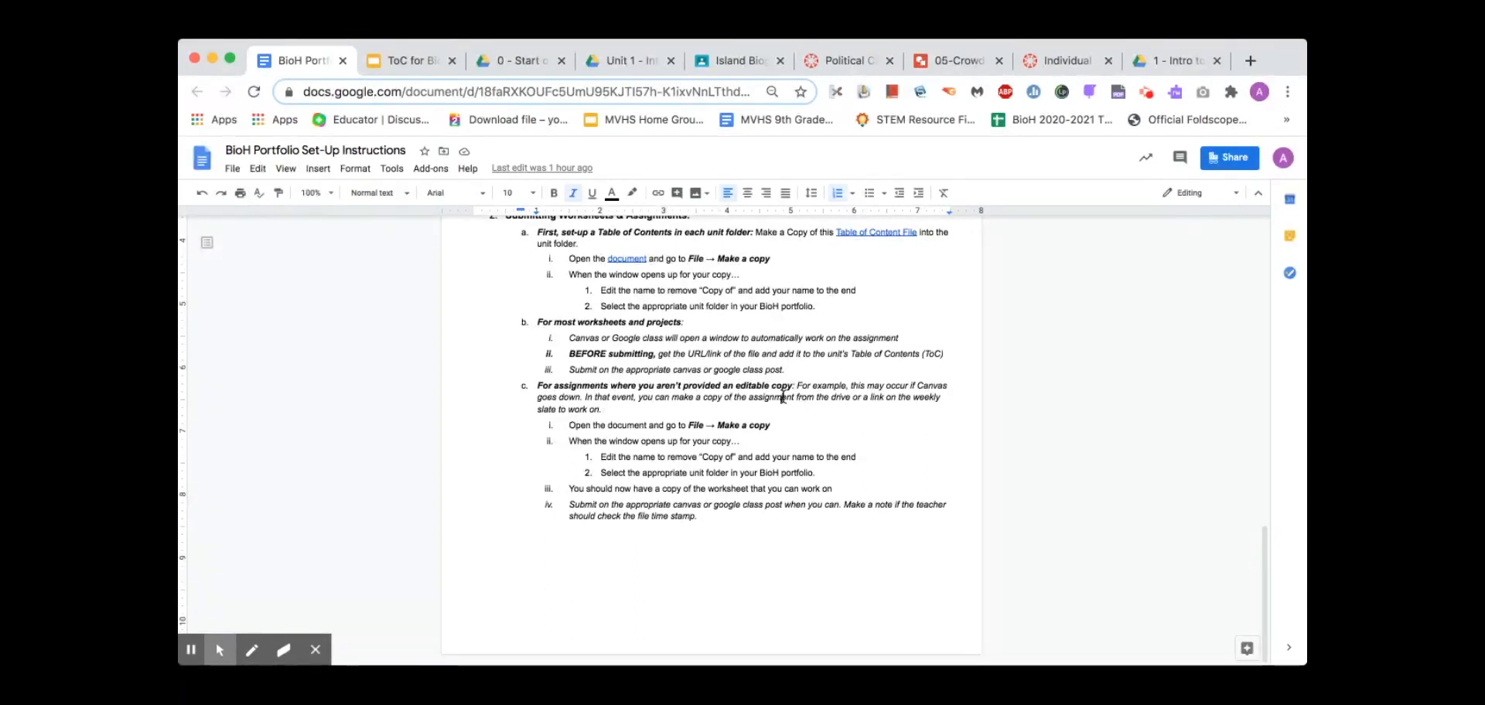
click(415, 56)
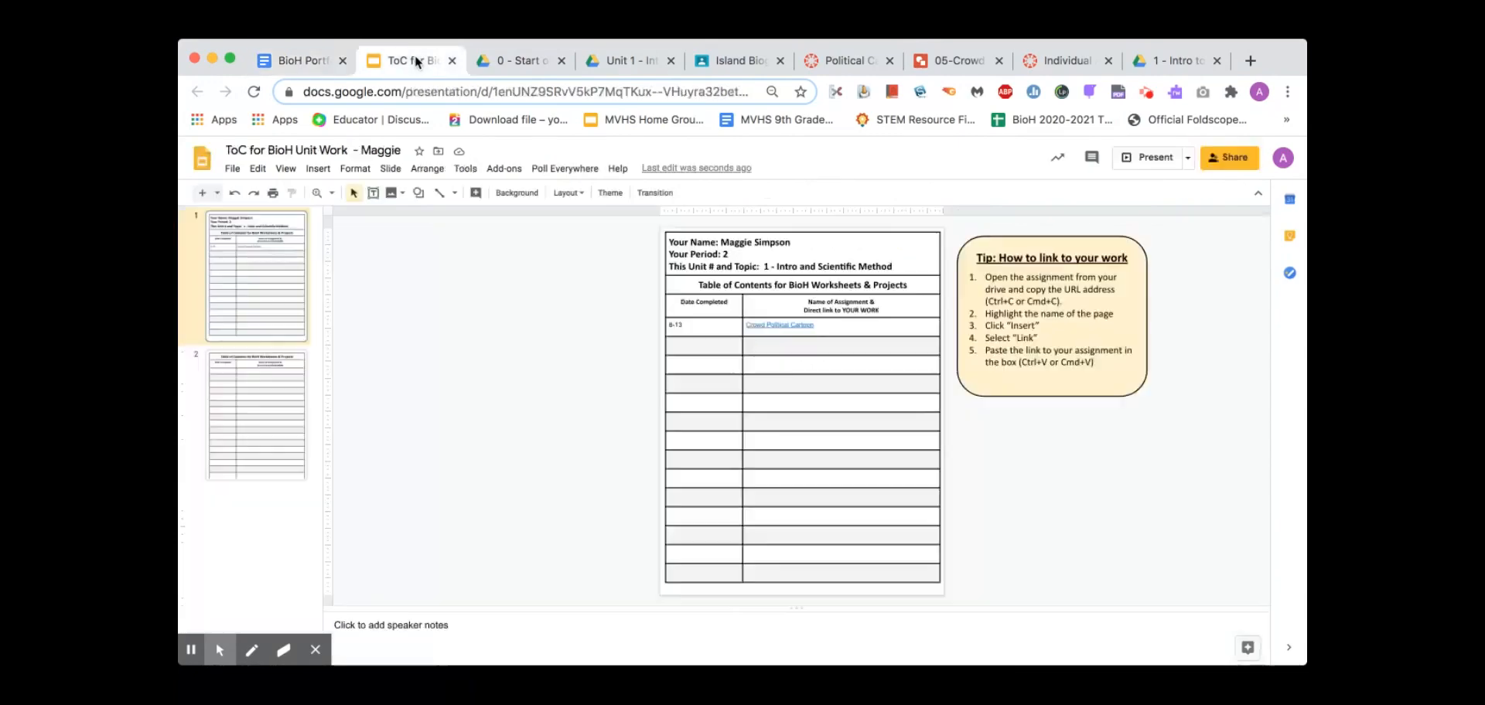
click(305, 65)
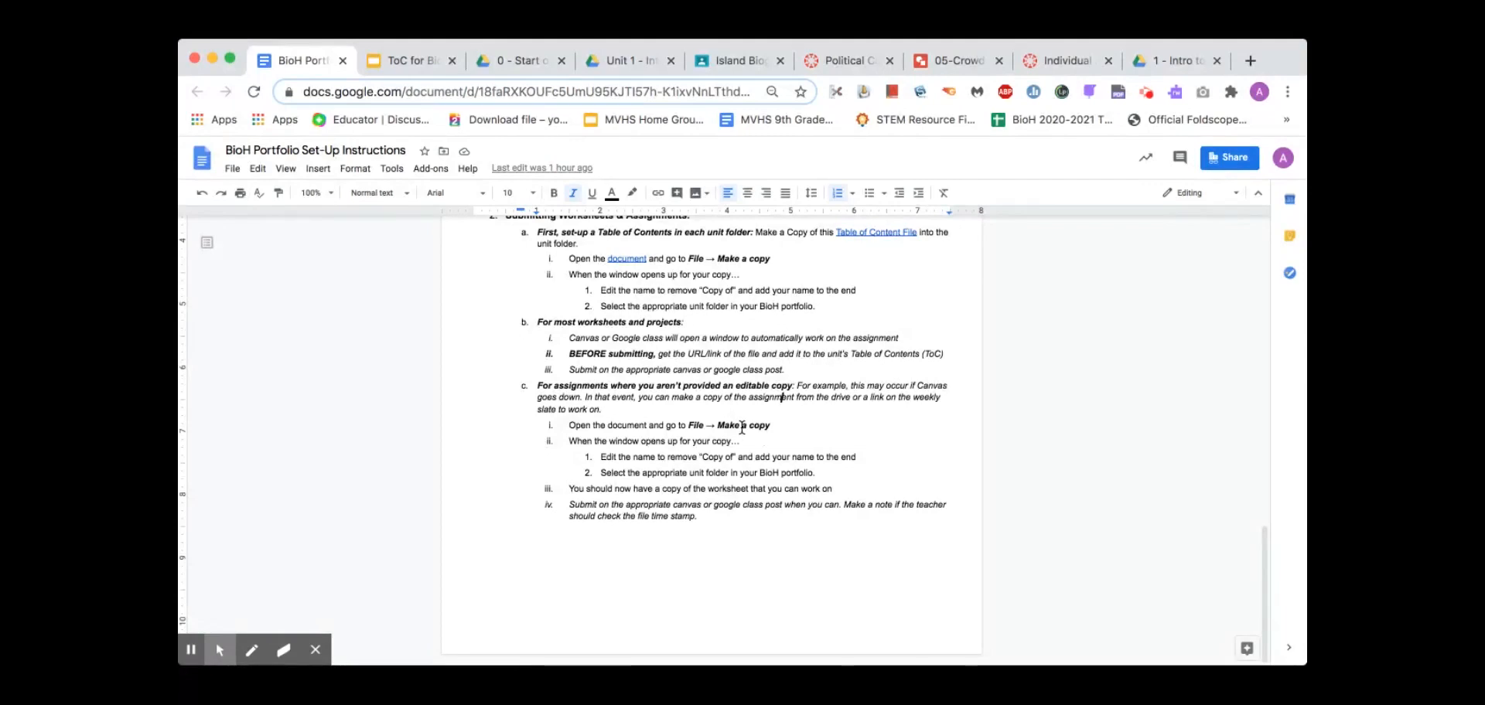
click(1171, 65)
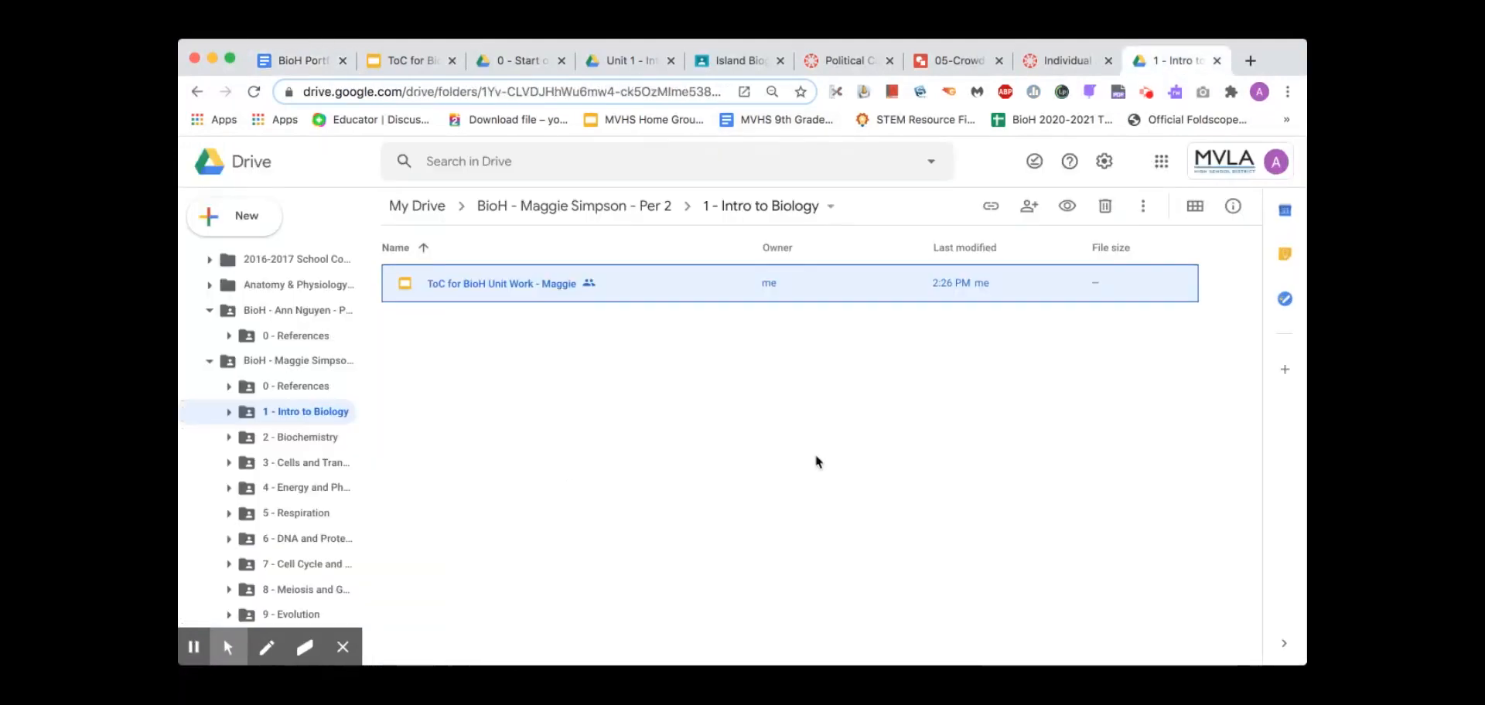
Recheck the 1 - Intro to Biology folder, then return to the Canvas Technical Support assignment
click(294, 60)
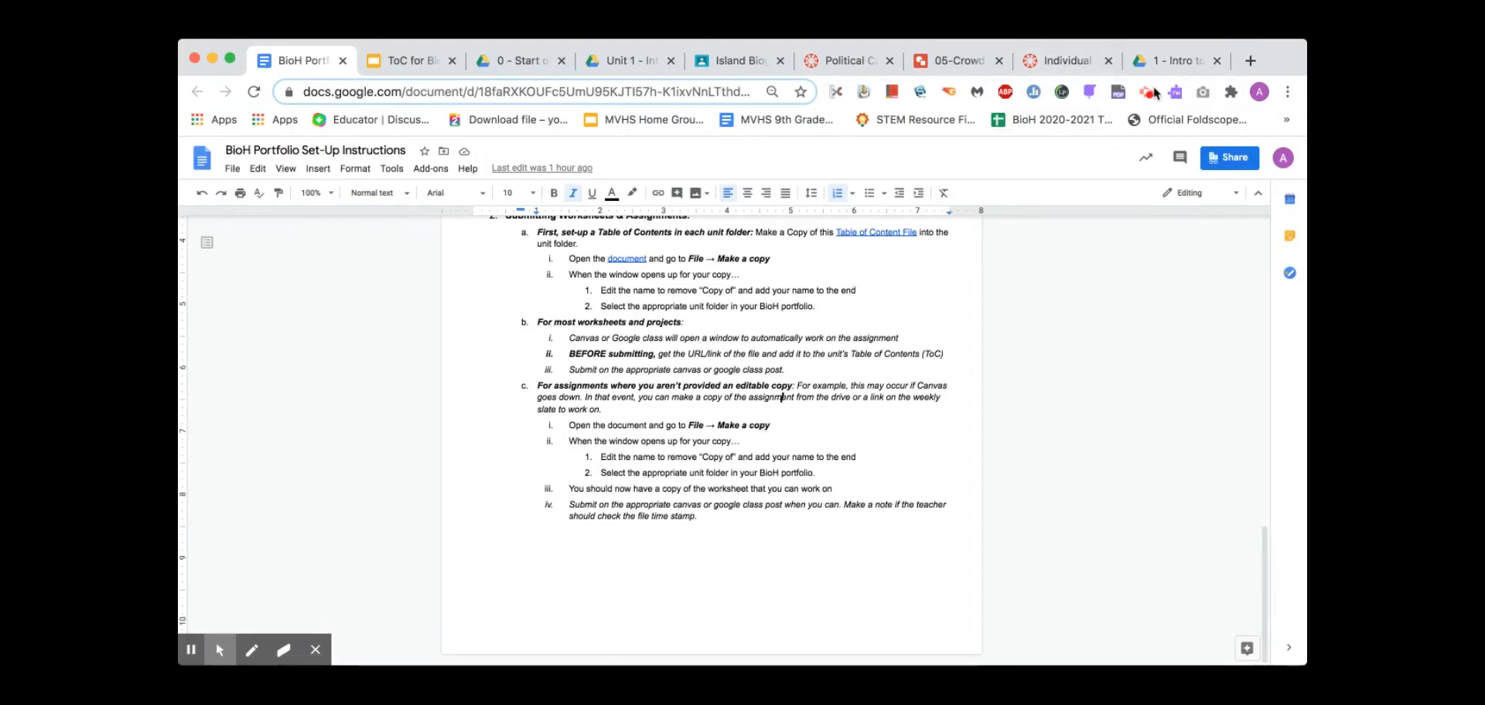
click(1168, 62)
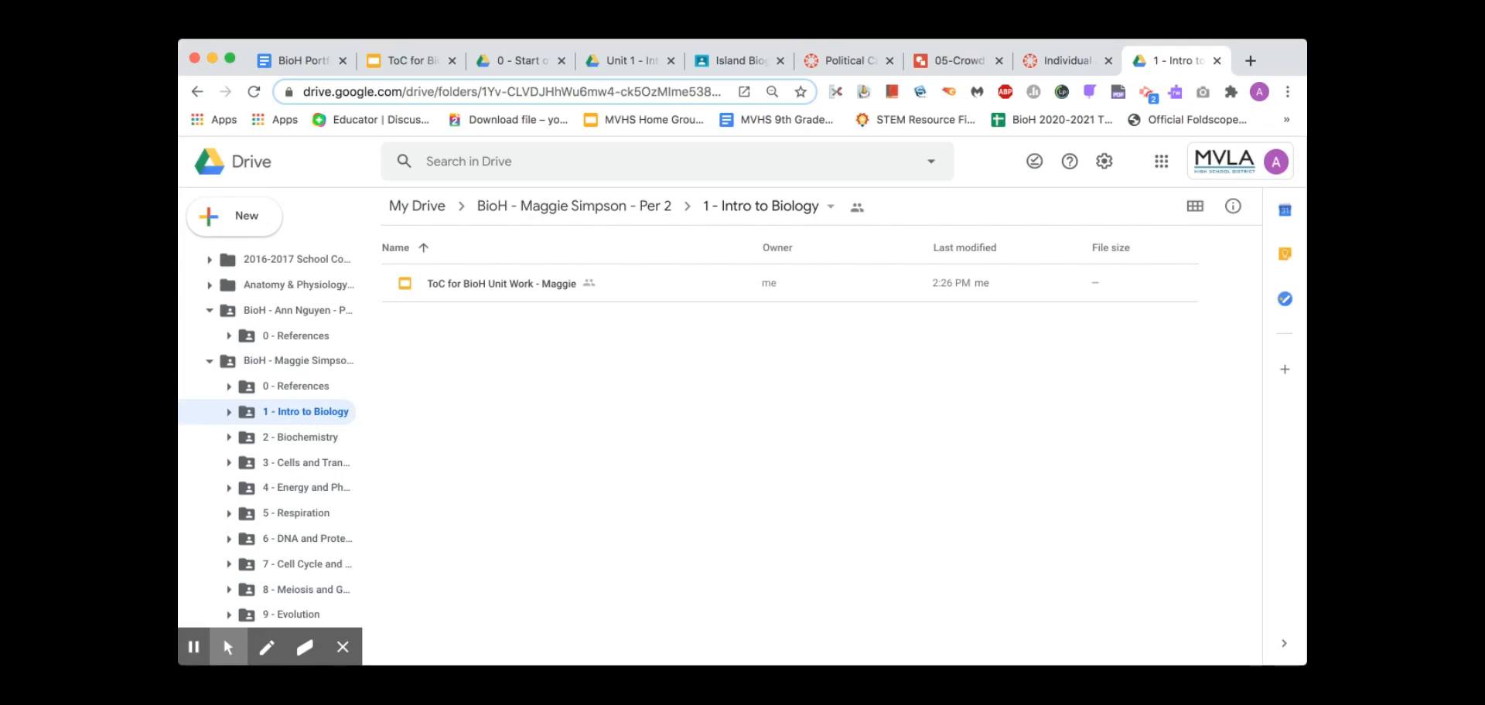
click(1057, 62)
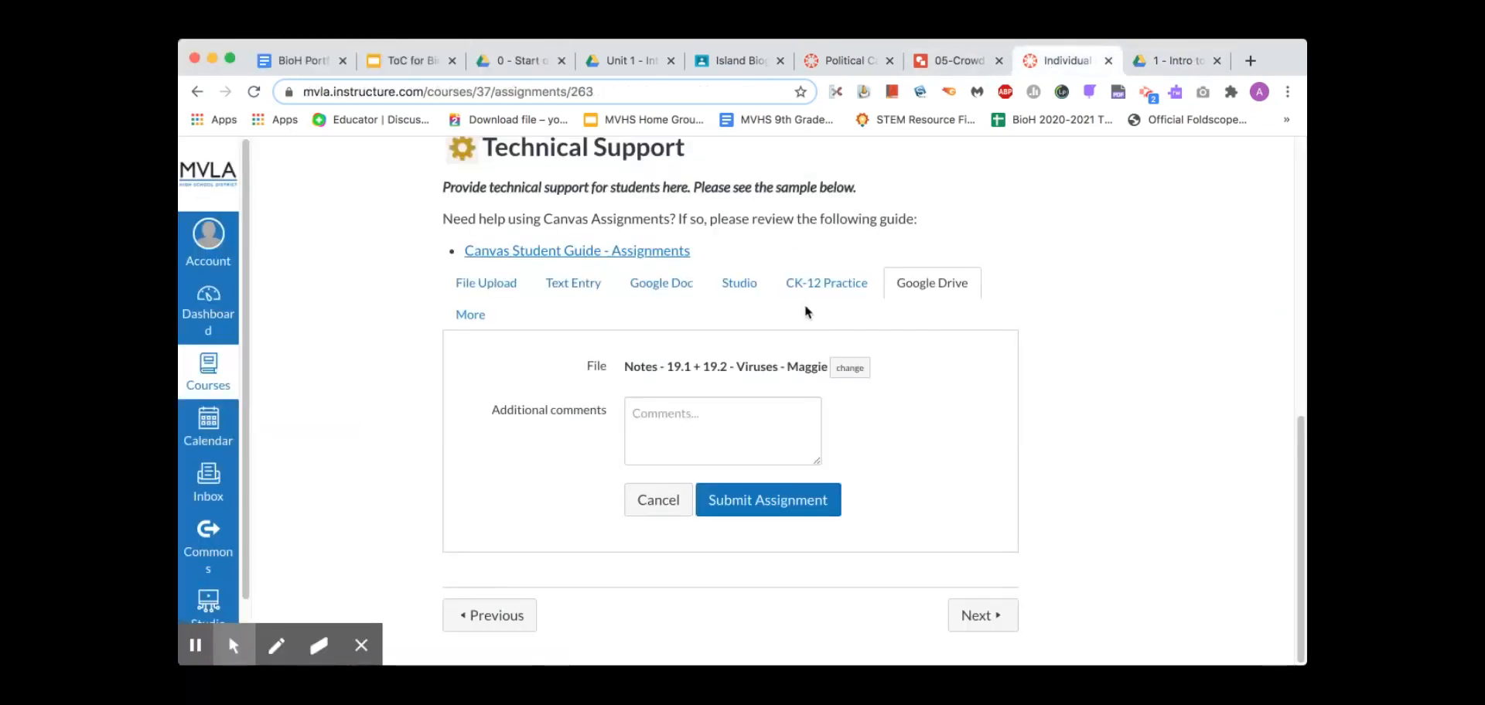
Comment 'Canvas was down. Check google drive time' on the Technical Support submission
click(713, 416)
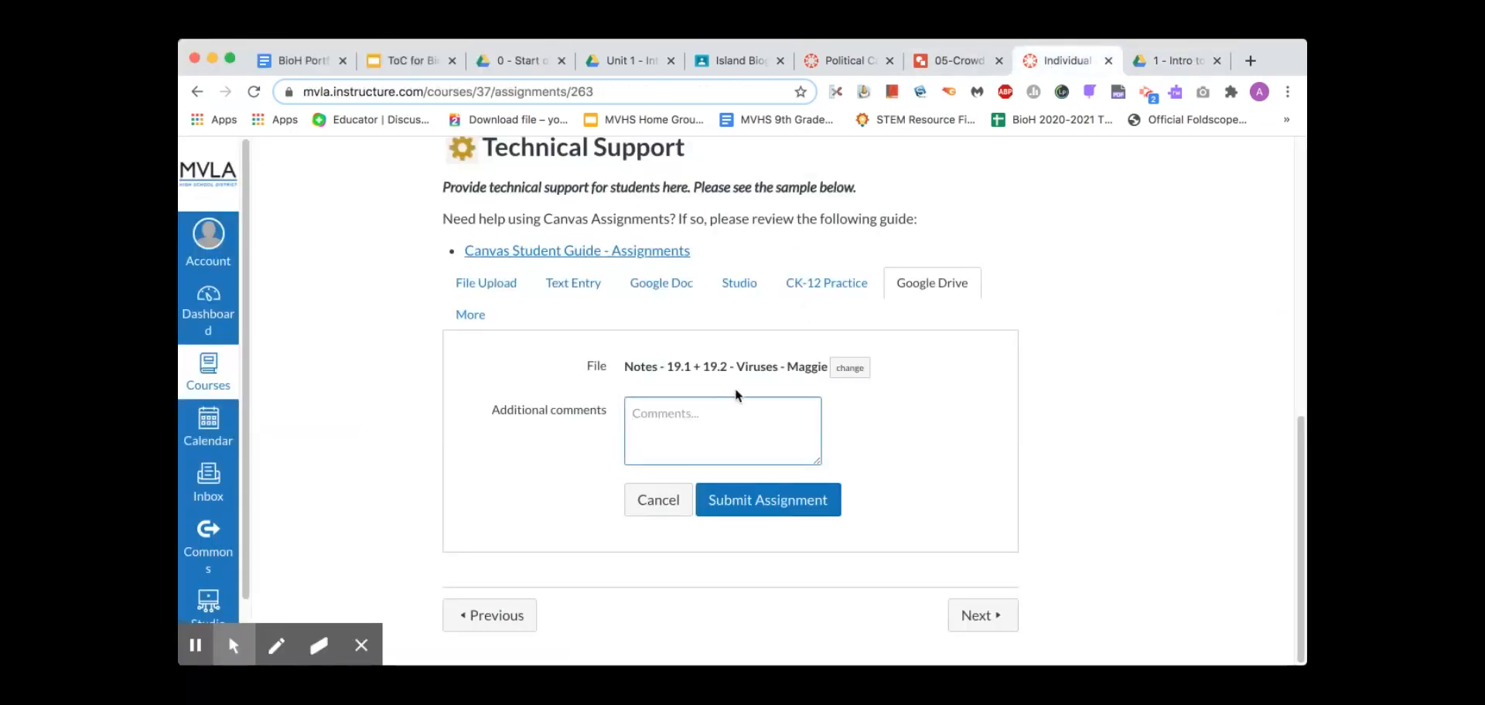
text(Ca)
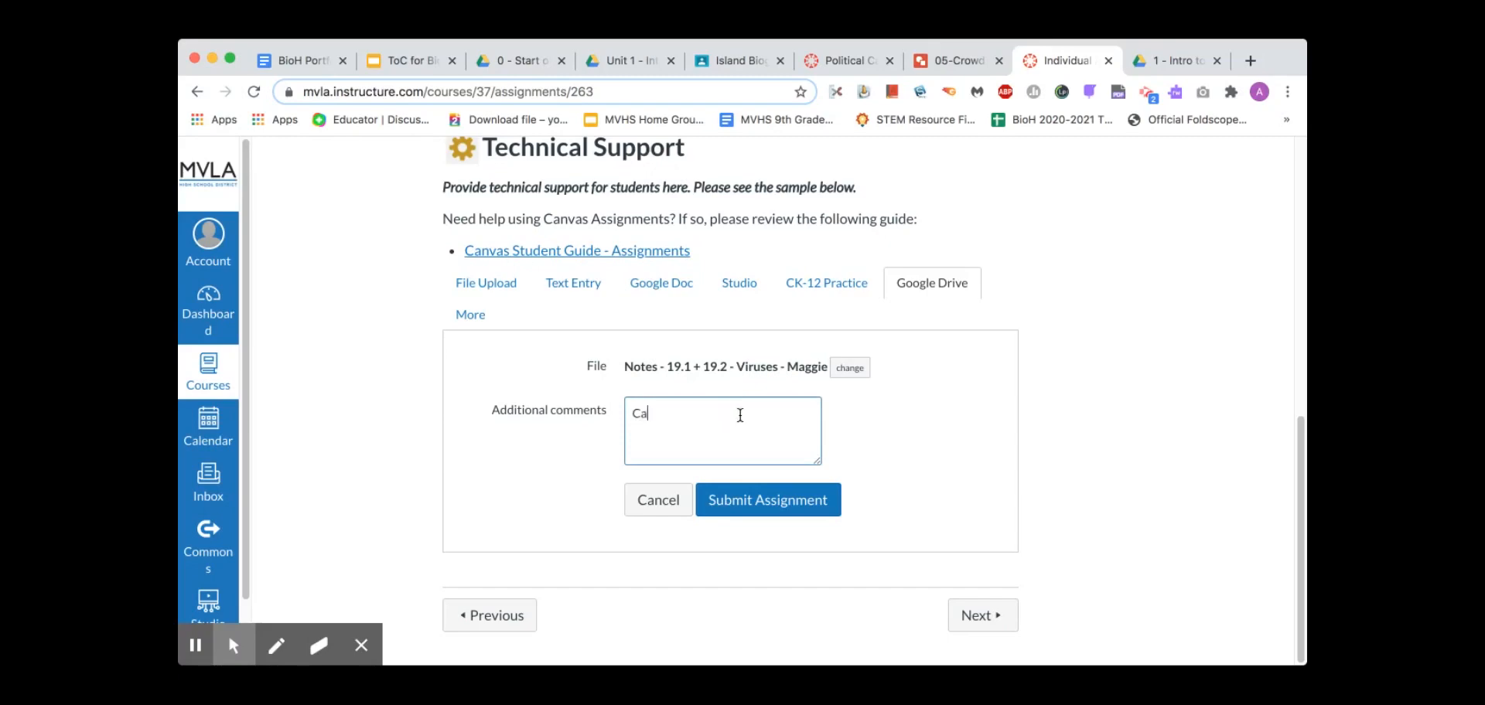
text(nvas was down. Check g)
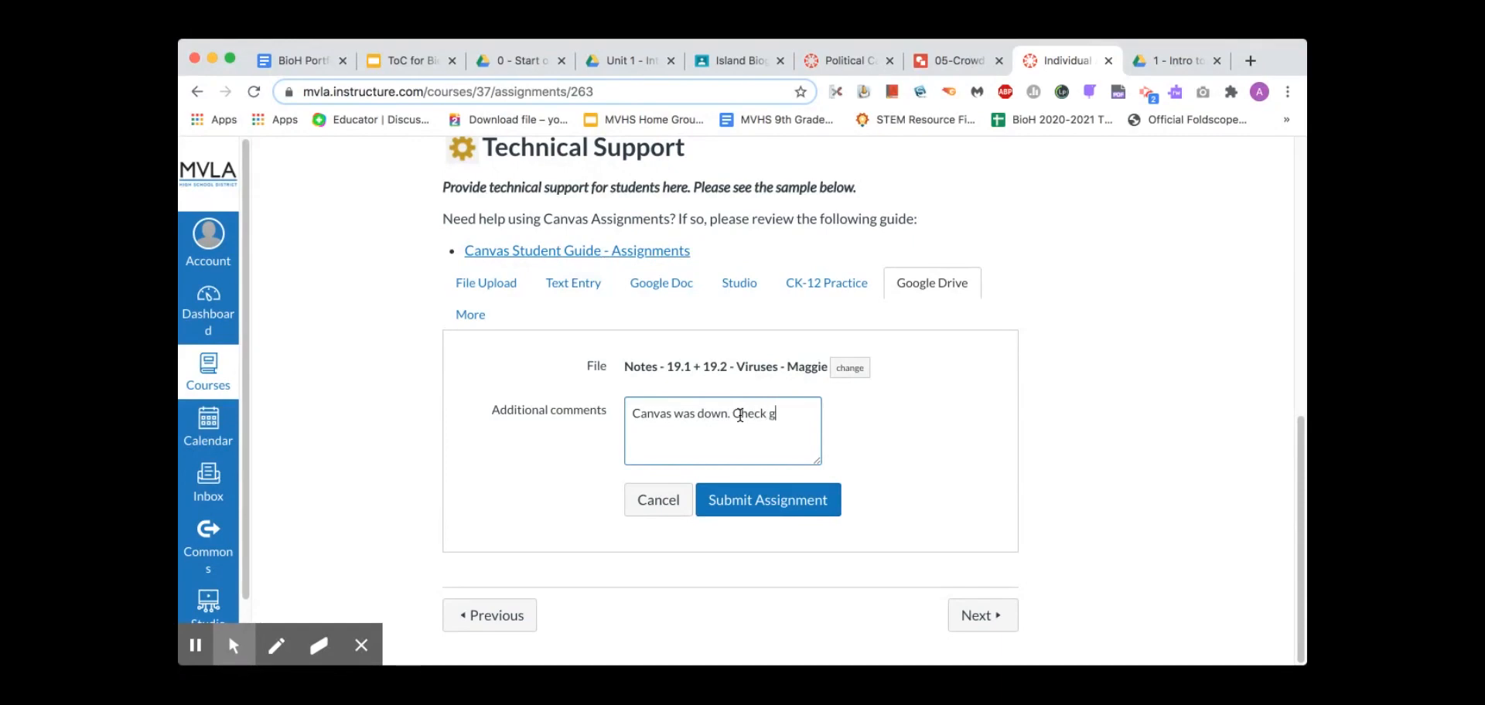
text(oogle drive time.)
click(299, 62)
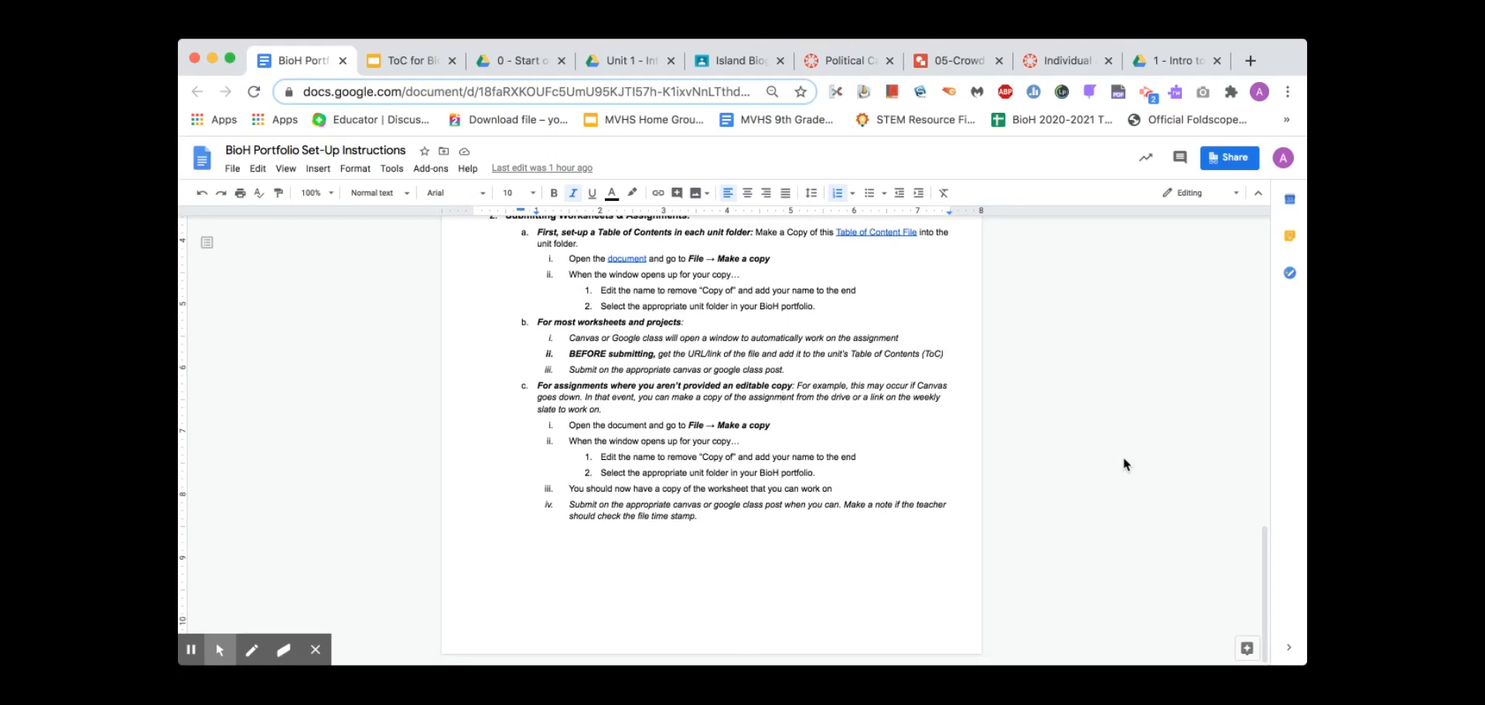
scroll(1122, 457, up, 15)
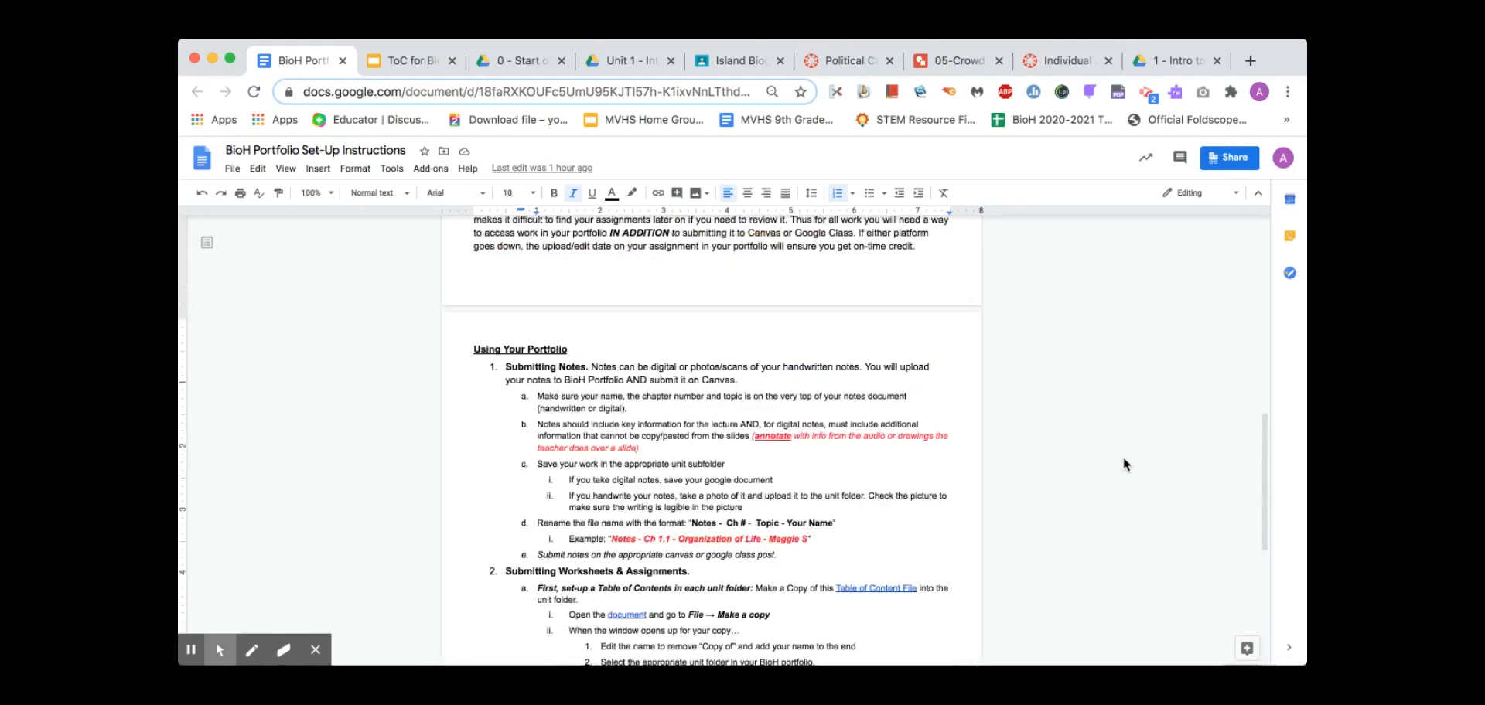
scroll(1123, 457, up, 4)
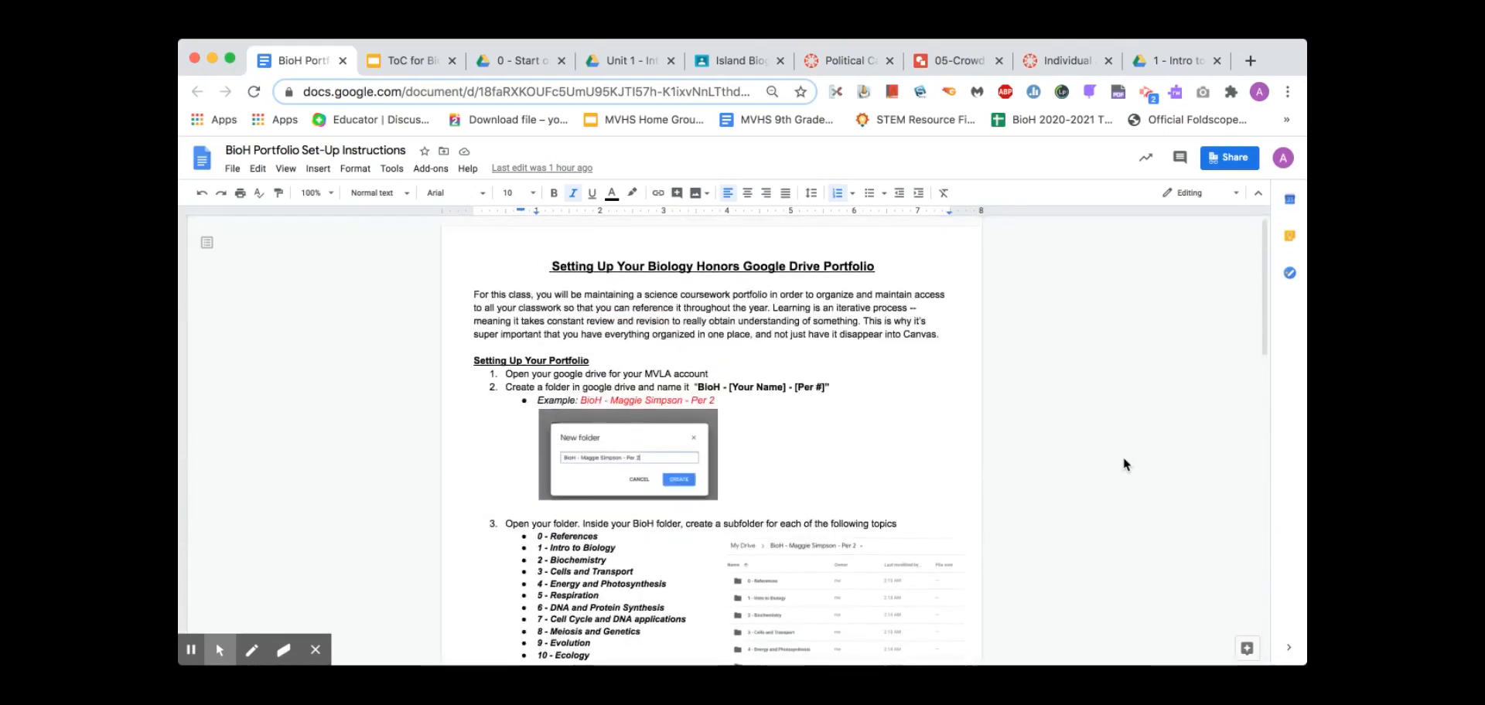